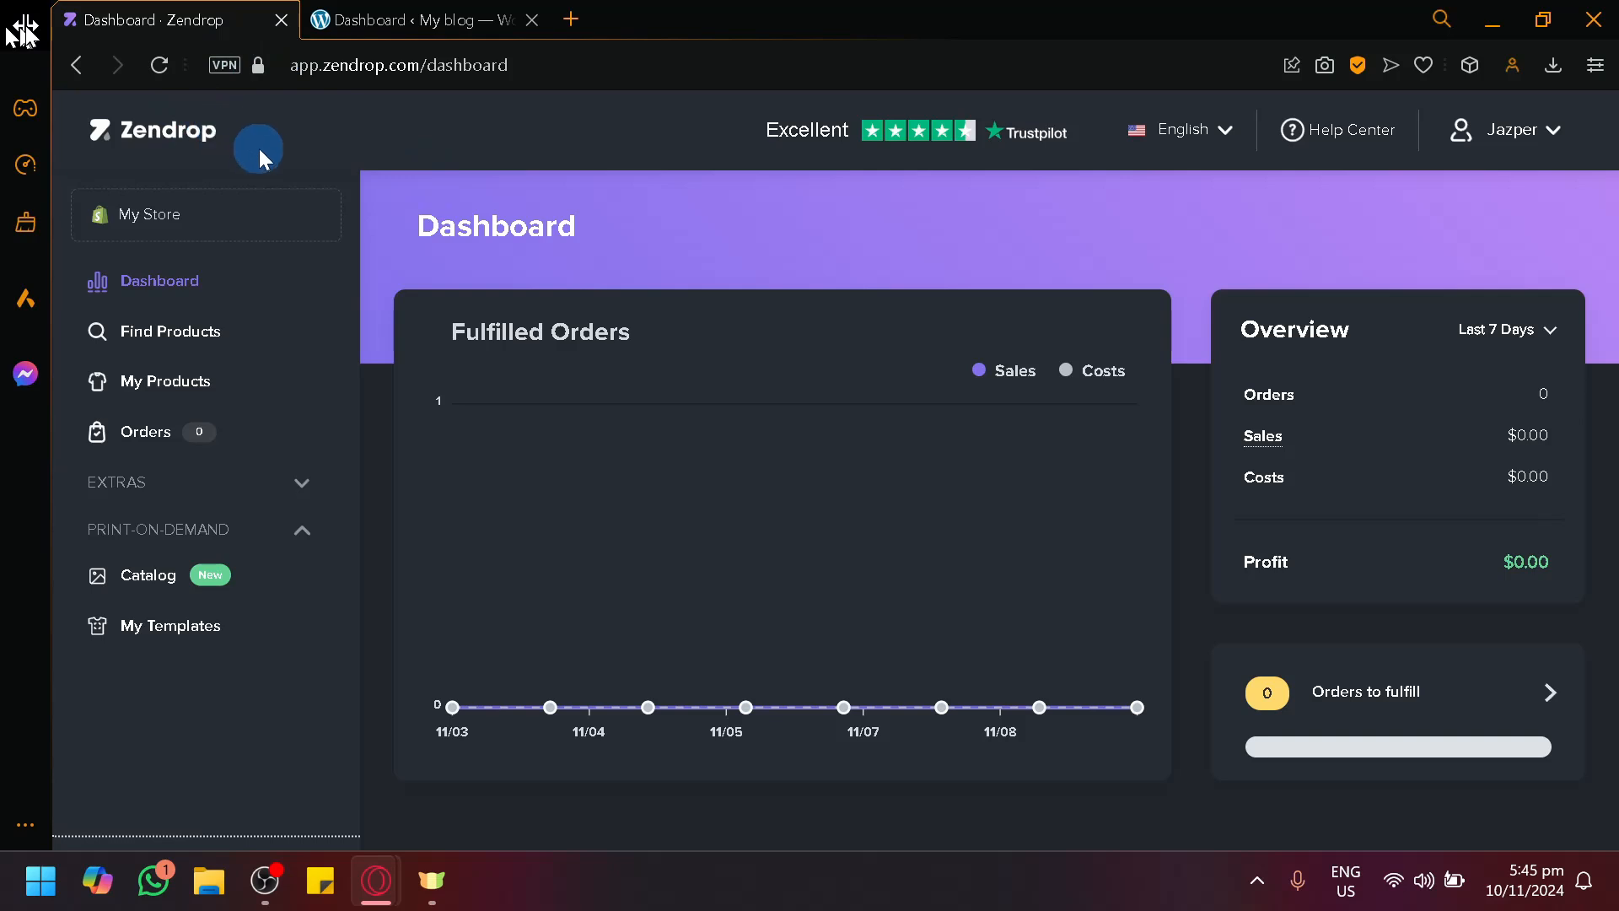
Step: Open Zendrop's Find Products page and browse the New Arrivals listings
click(396, 20)
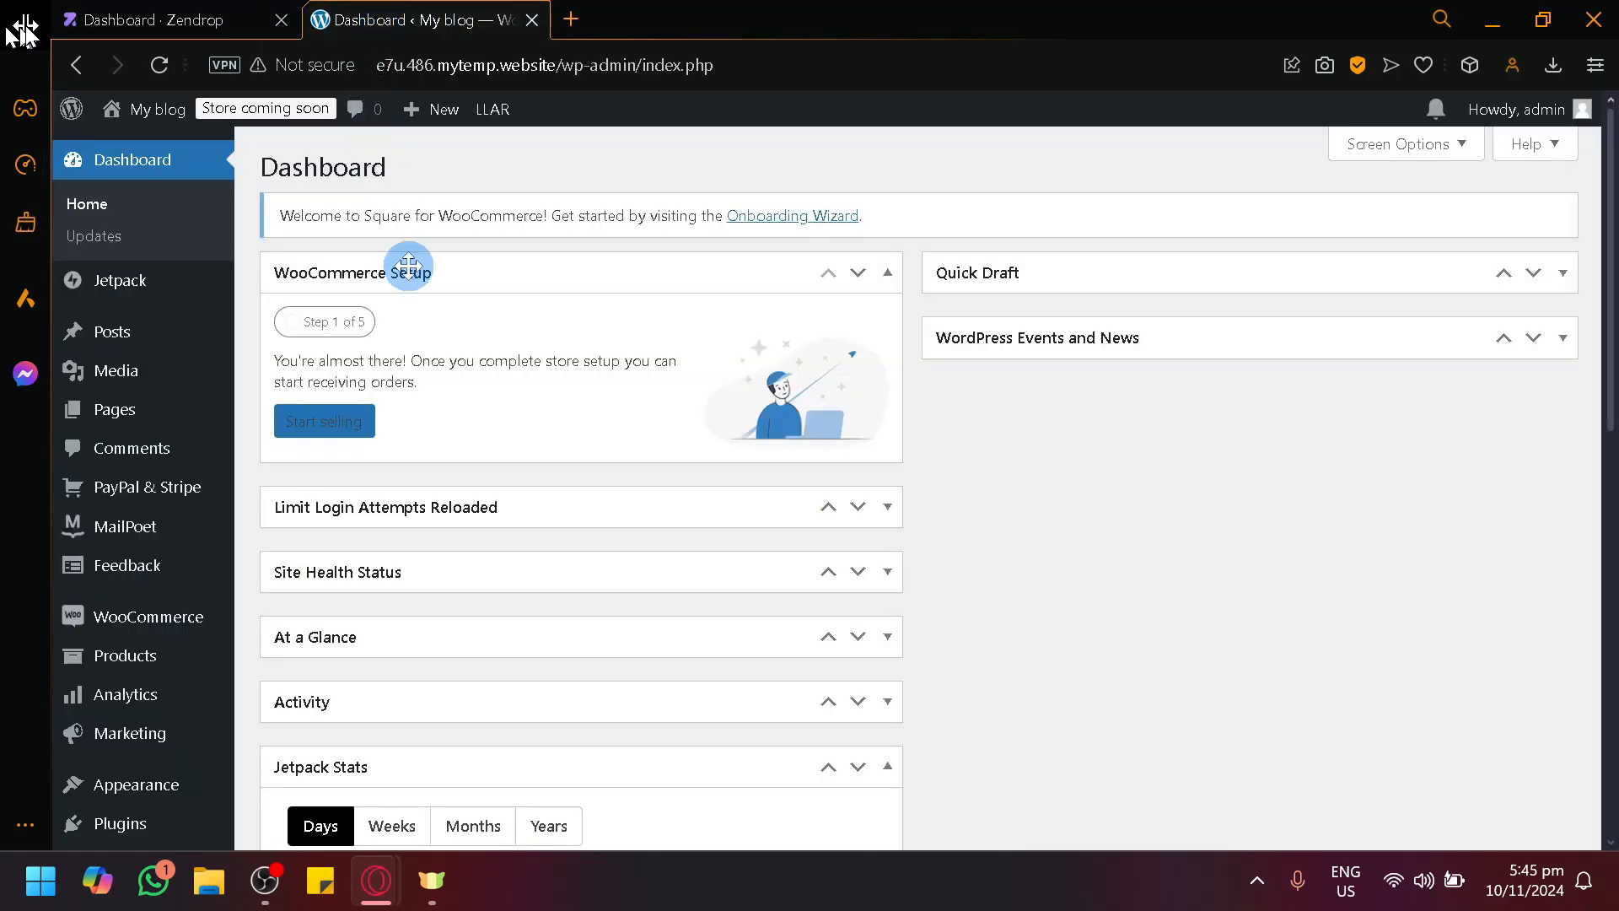
click(169, 19)
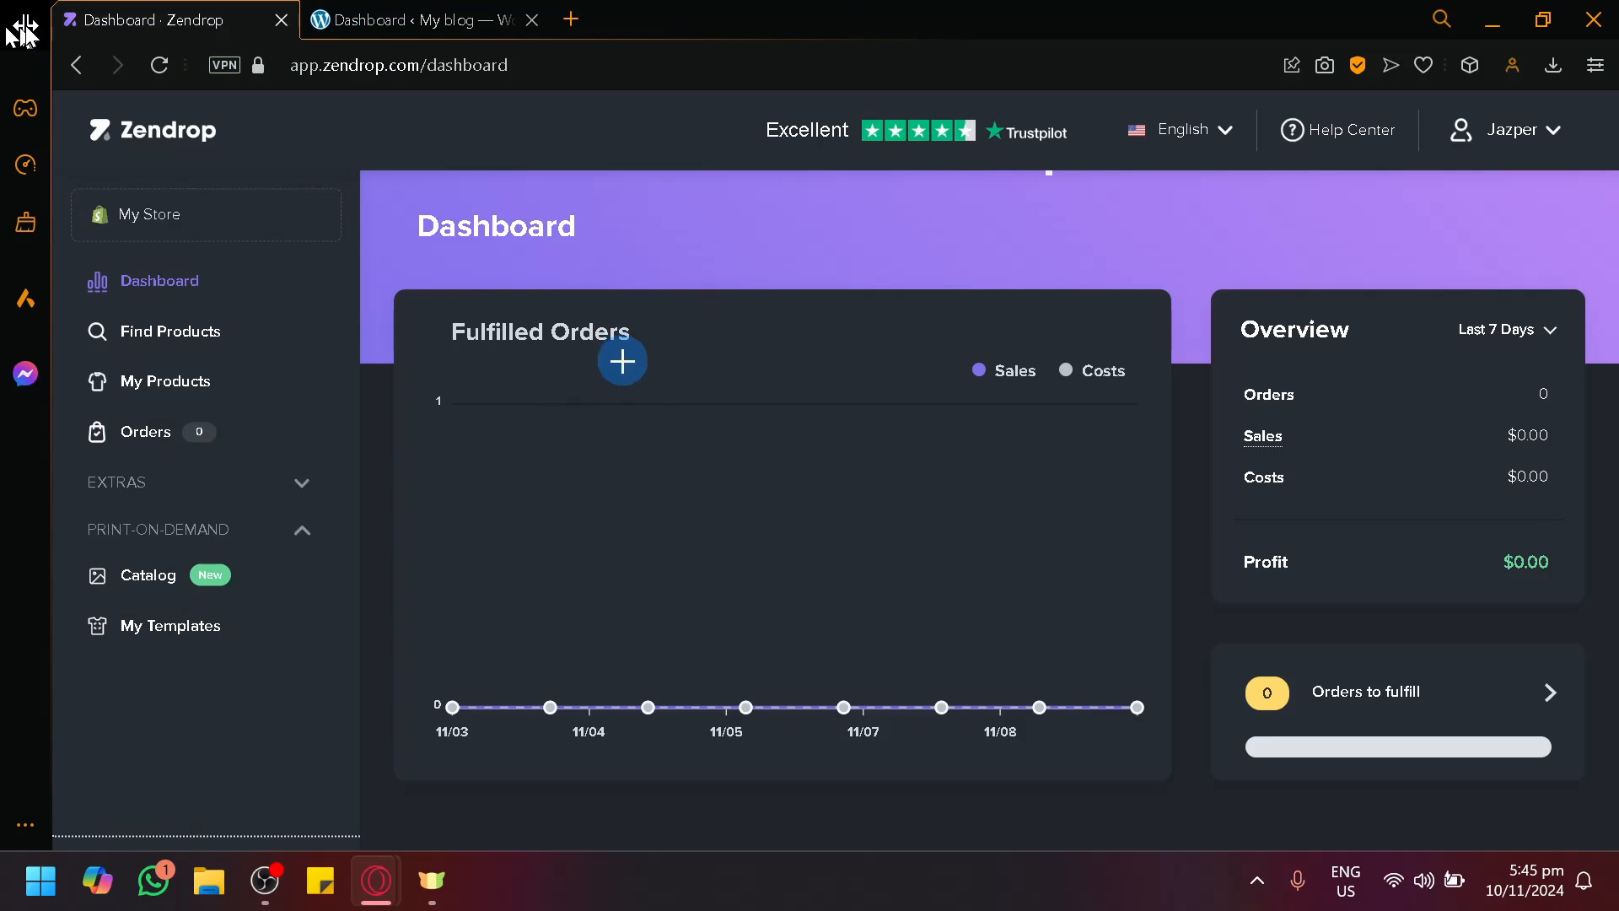
click(243, 329)
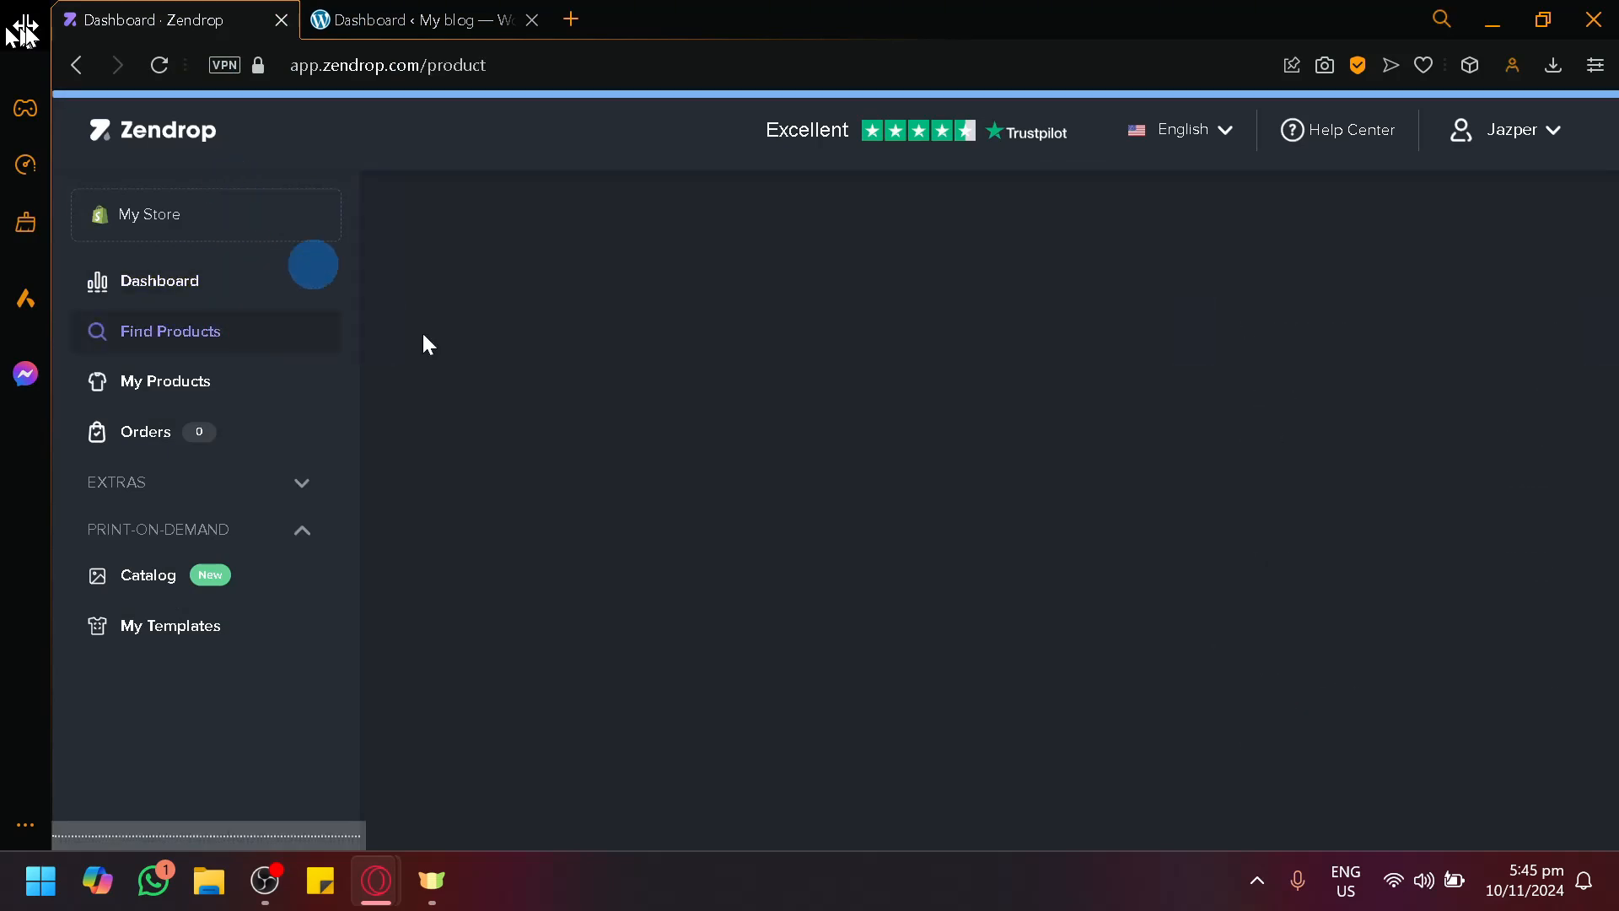
scroll(904, 594, down, 5)
scroll(899, 591, down, 5)
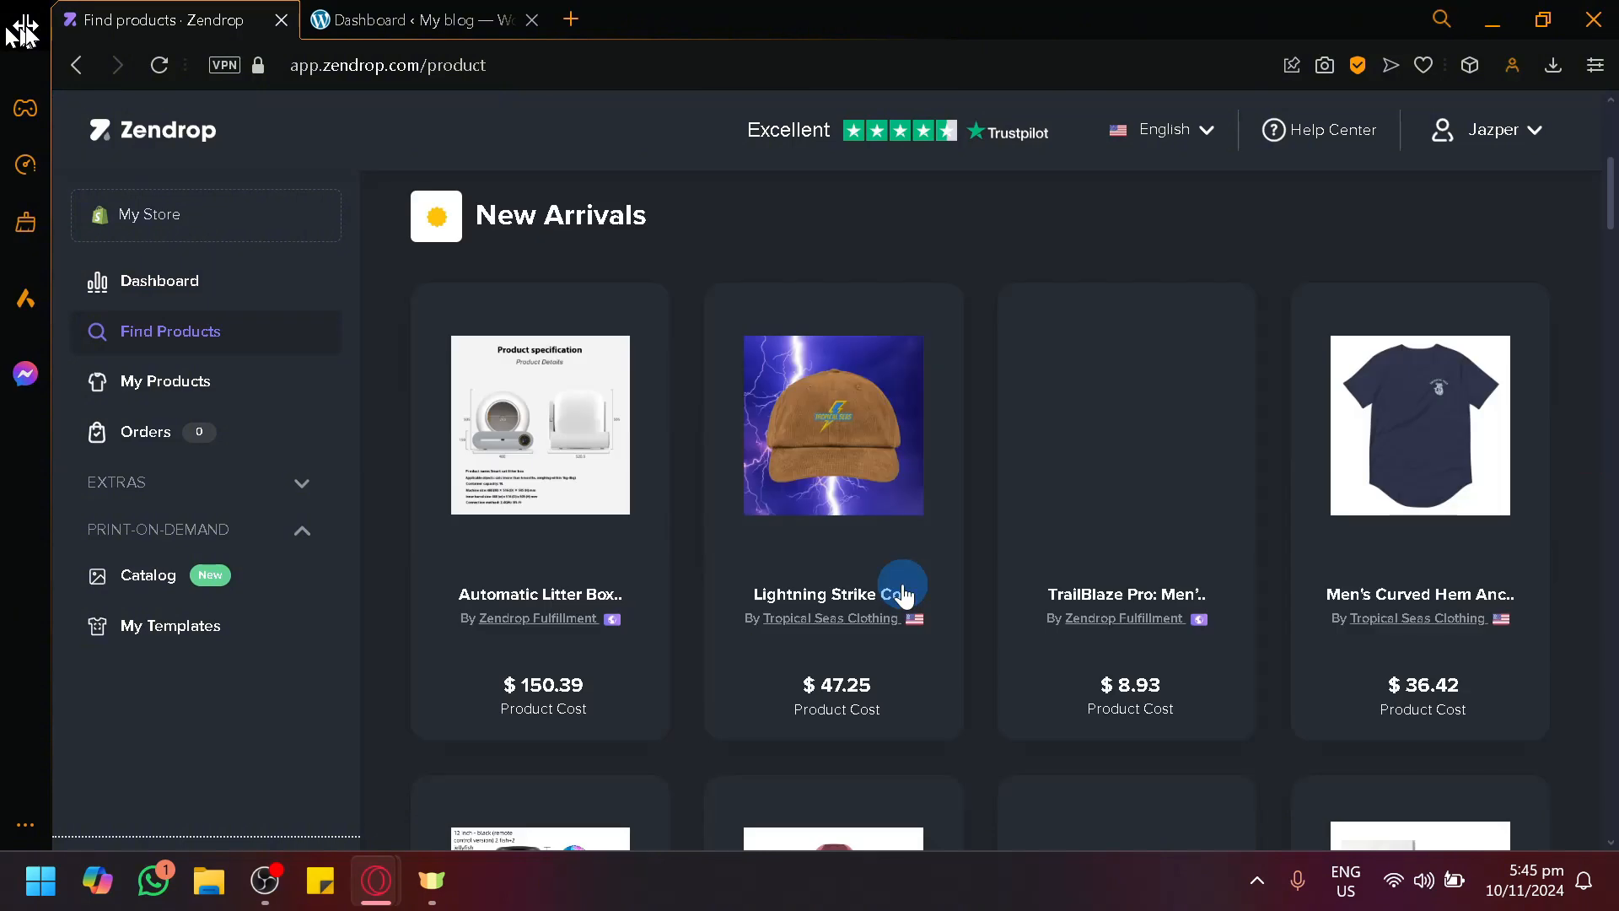
scroll(885, 595, down, 3)
scroll(1160, 368, down, 8)
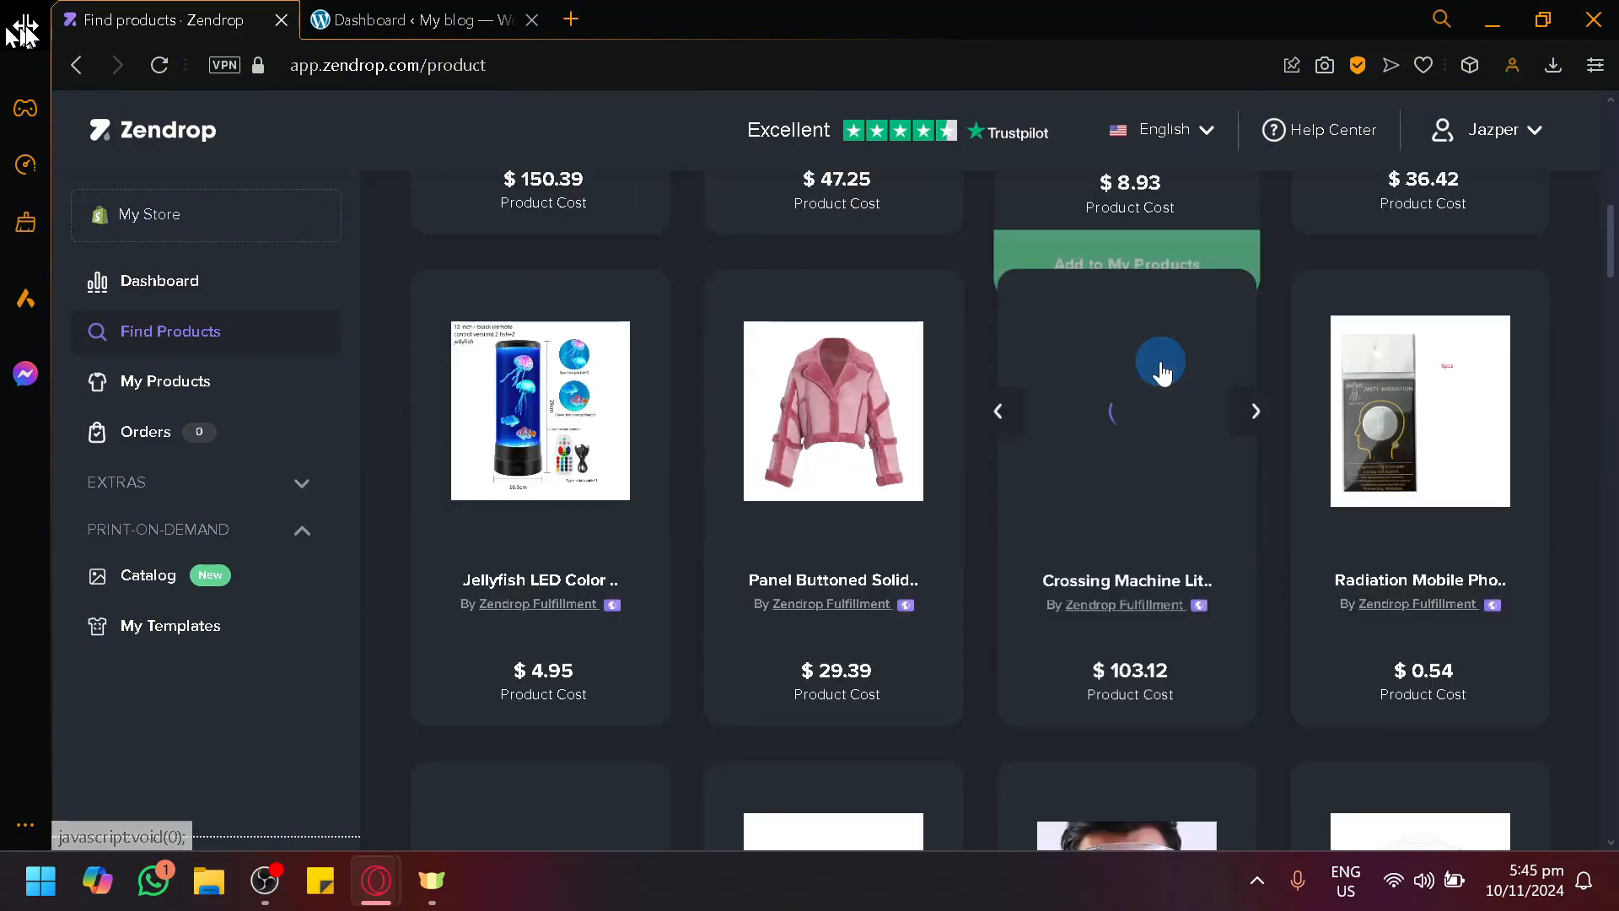
scroll(410, 447, up, 10)
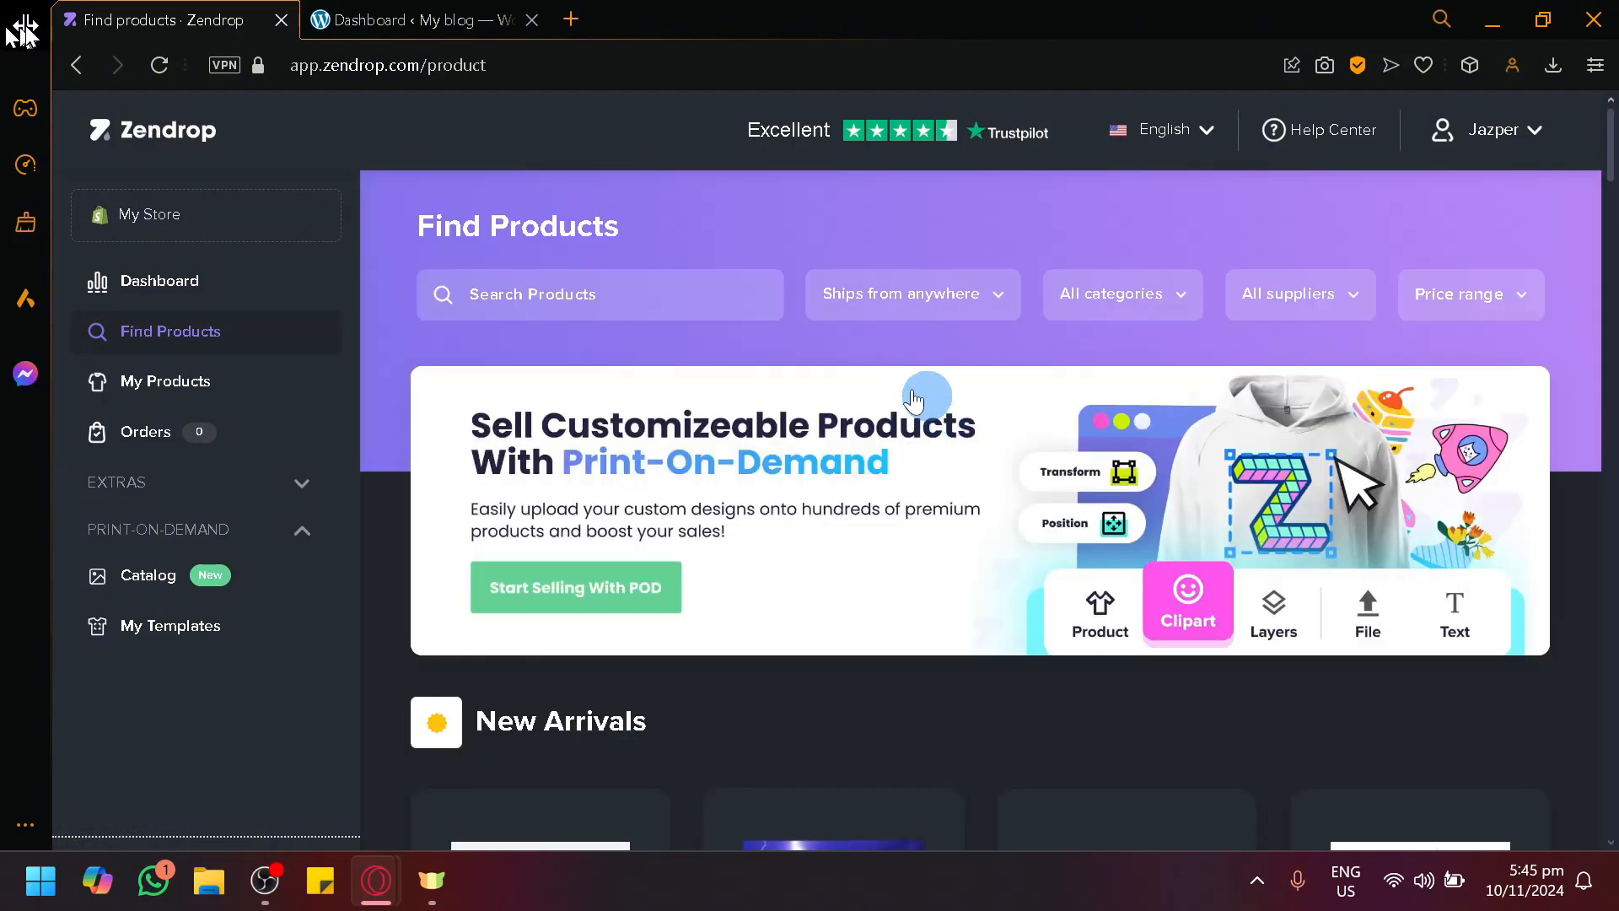
scroll(844, 404, up, 5)
Step: Switch to the WordPress admin, open the WooCommerce home page and review its store setup tasks and Things to do next list
click(473, 21)
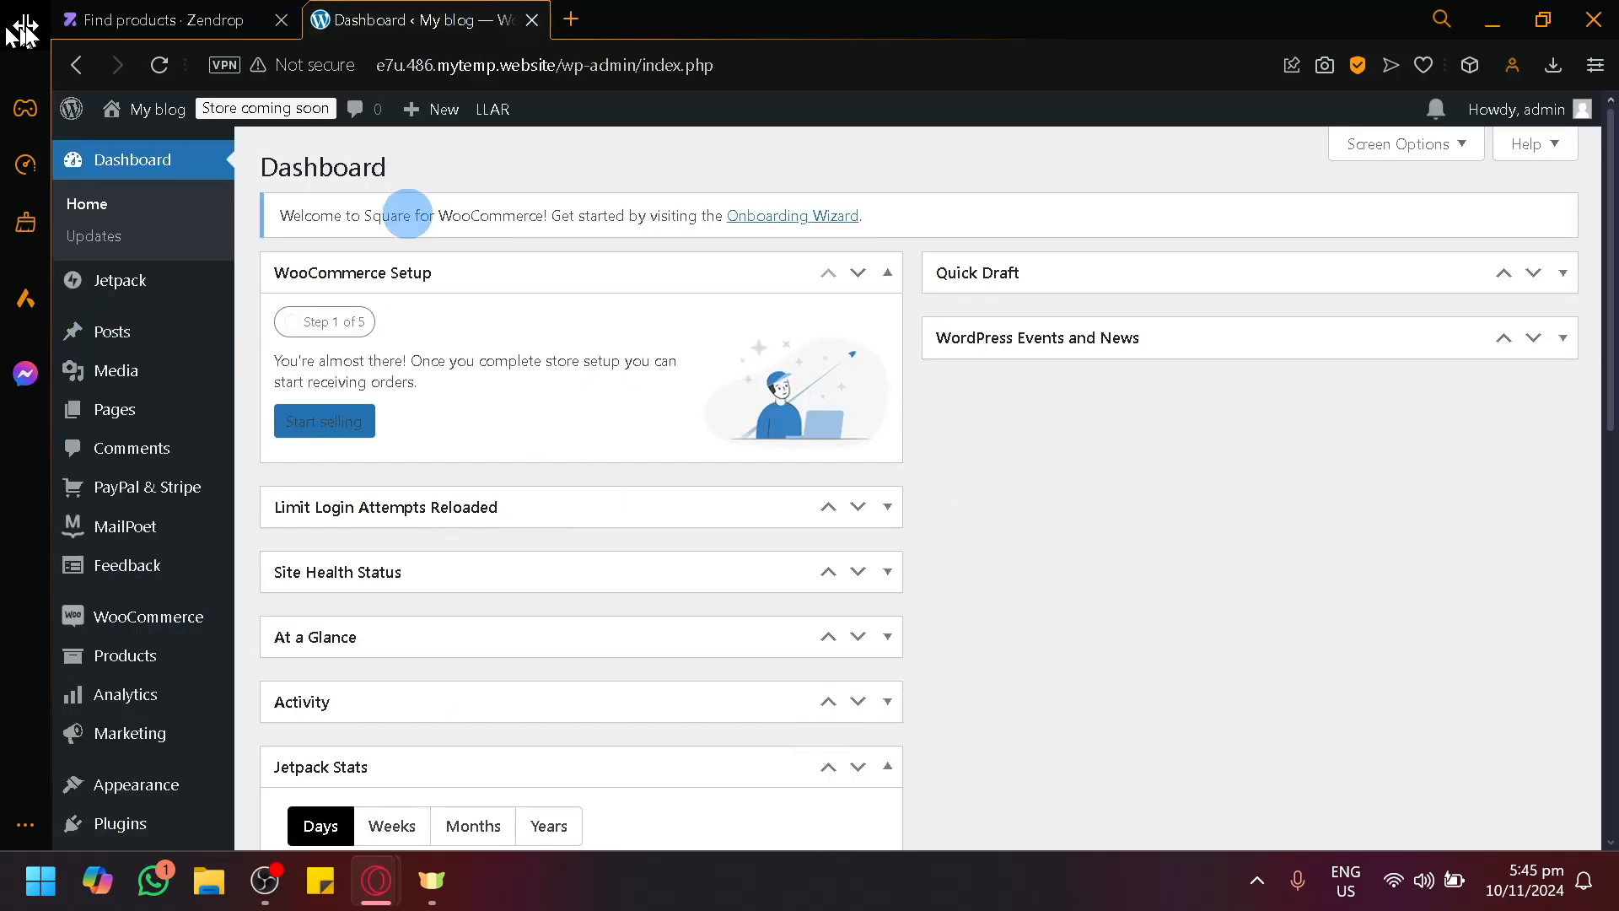
click(119, 621)
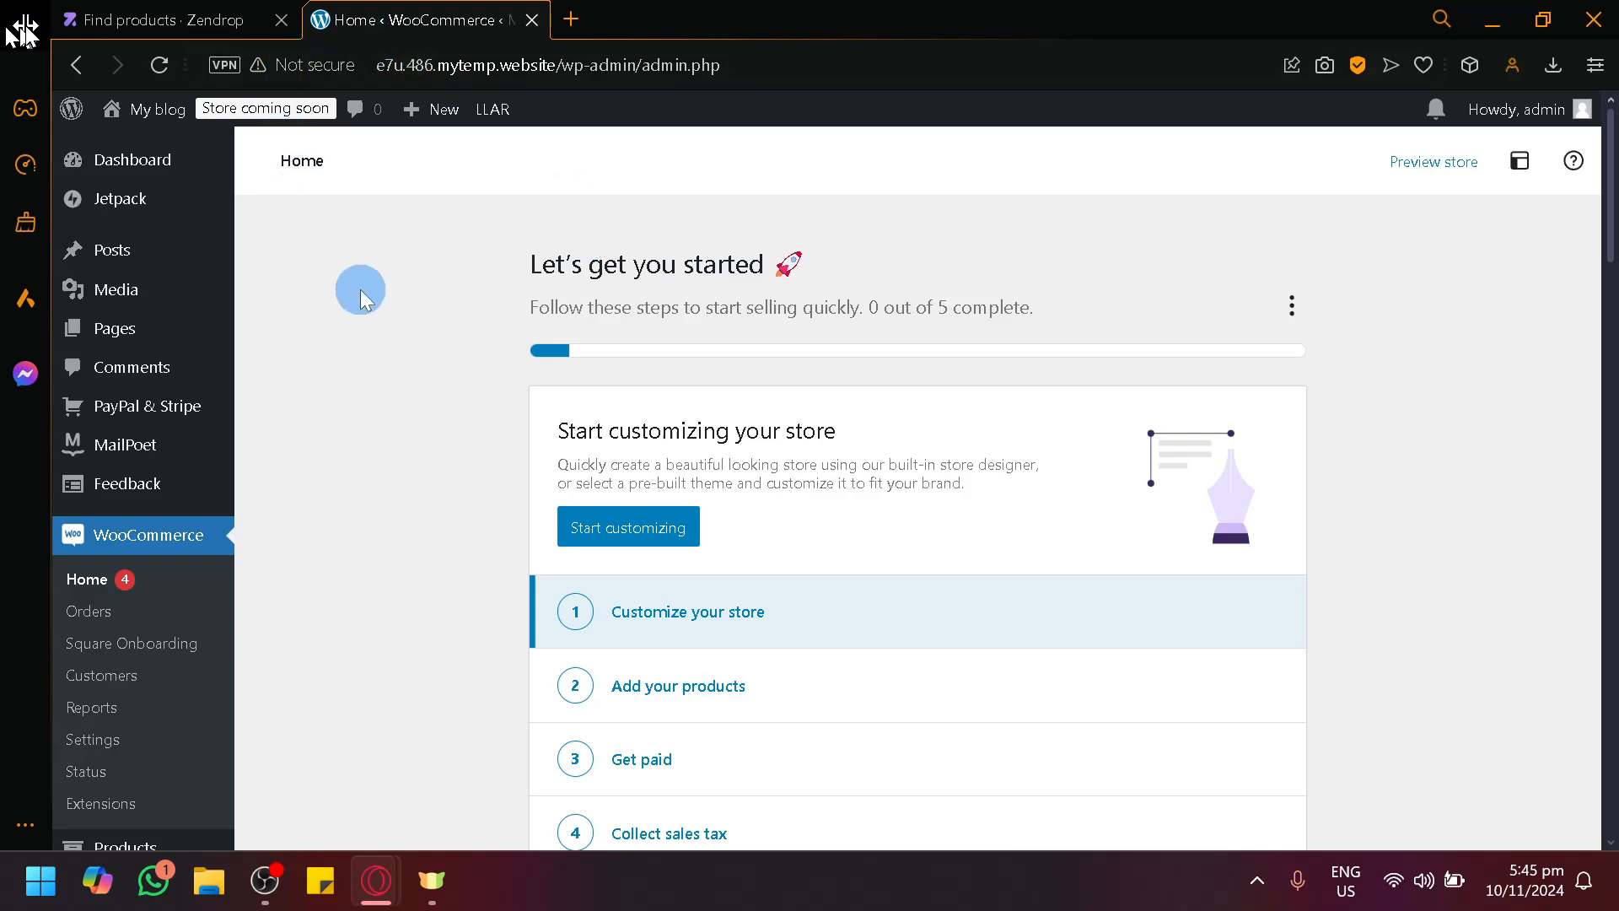
scroll(296, 457, down, 3)
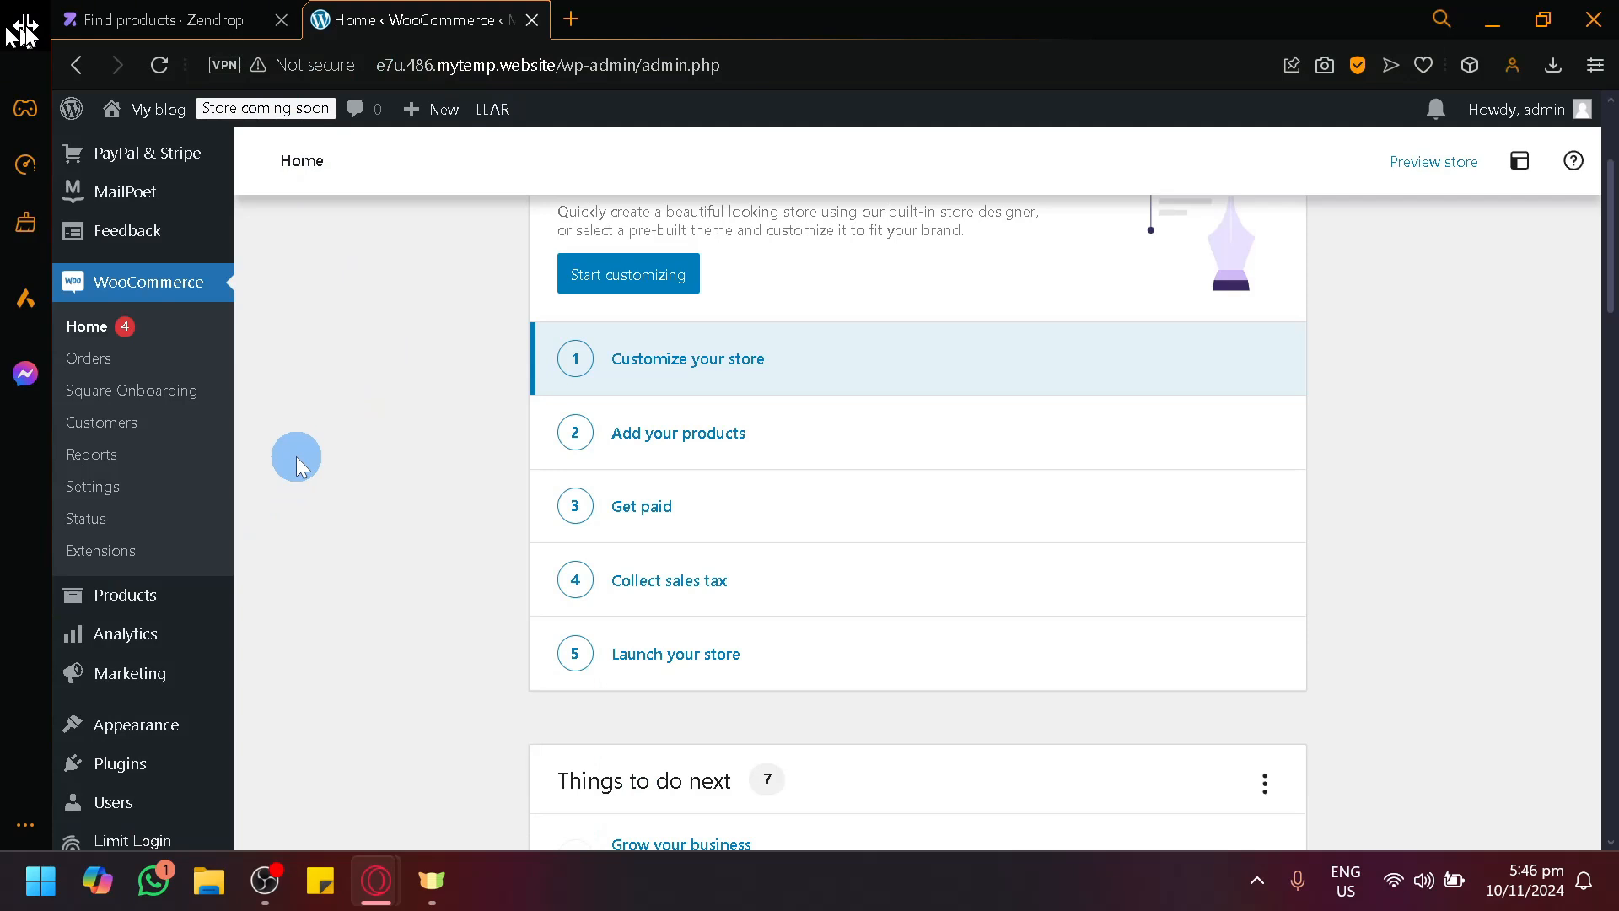
scroll(350, 433, up, 3)
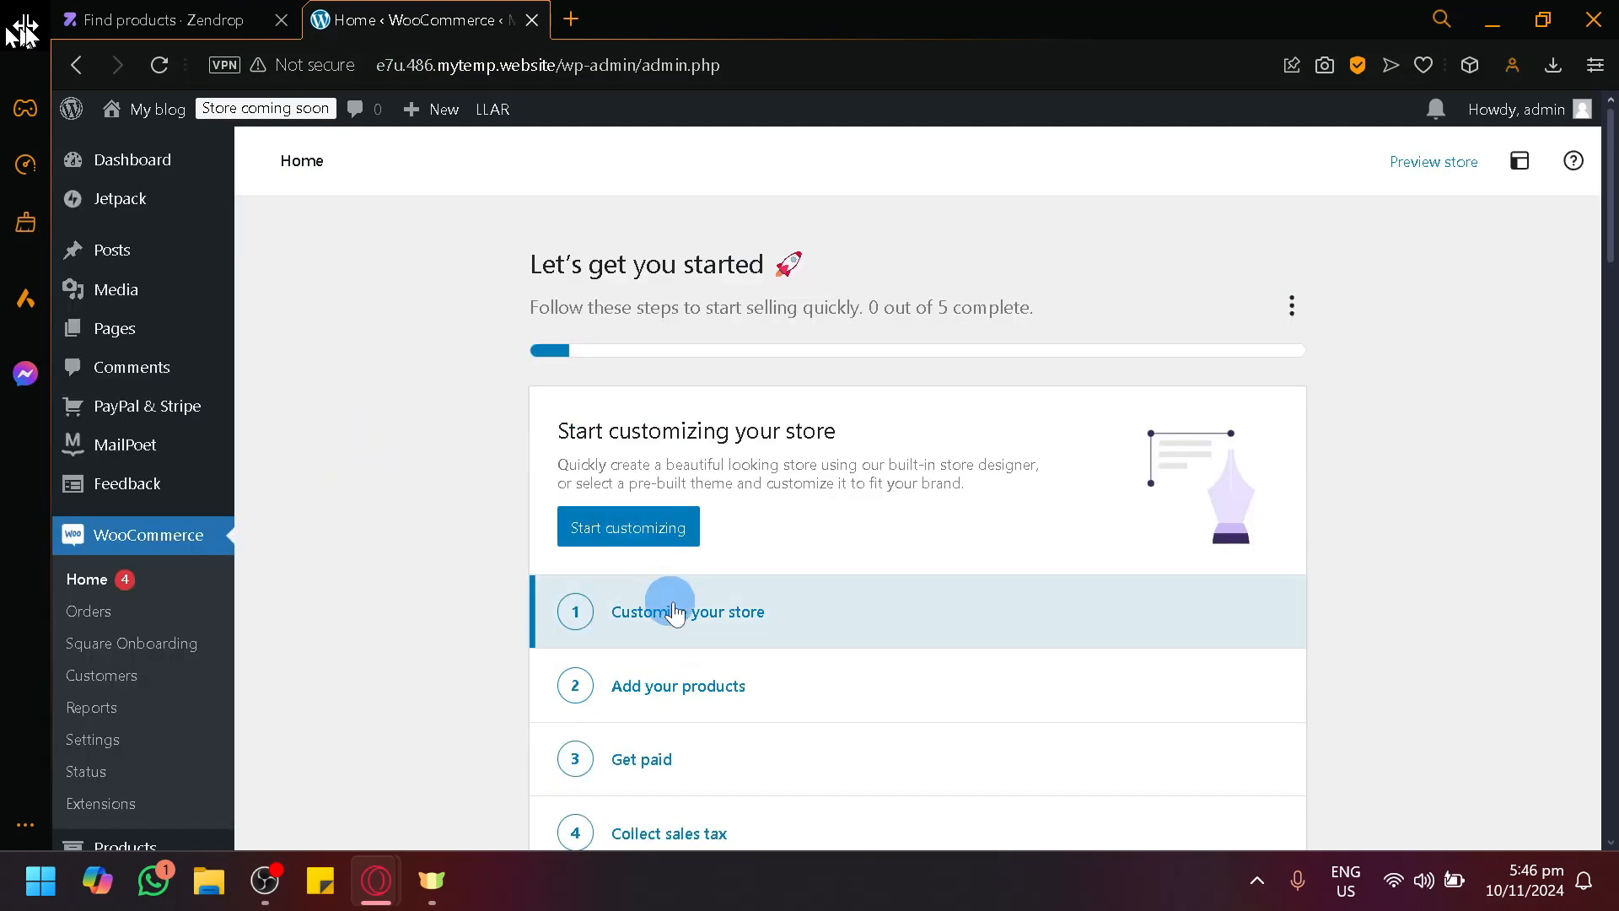
scroll(388, 588, down, 9)
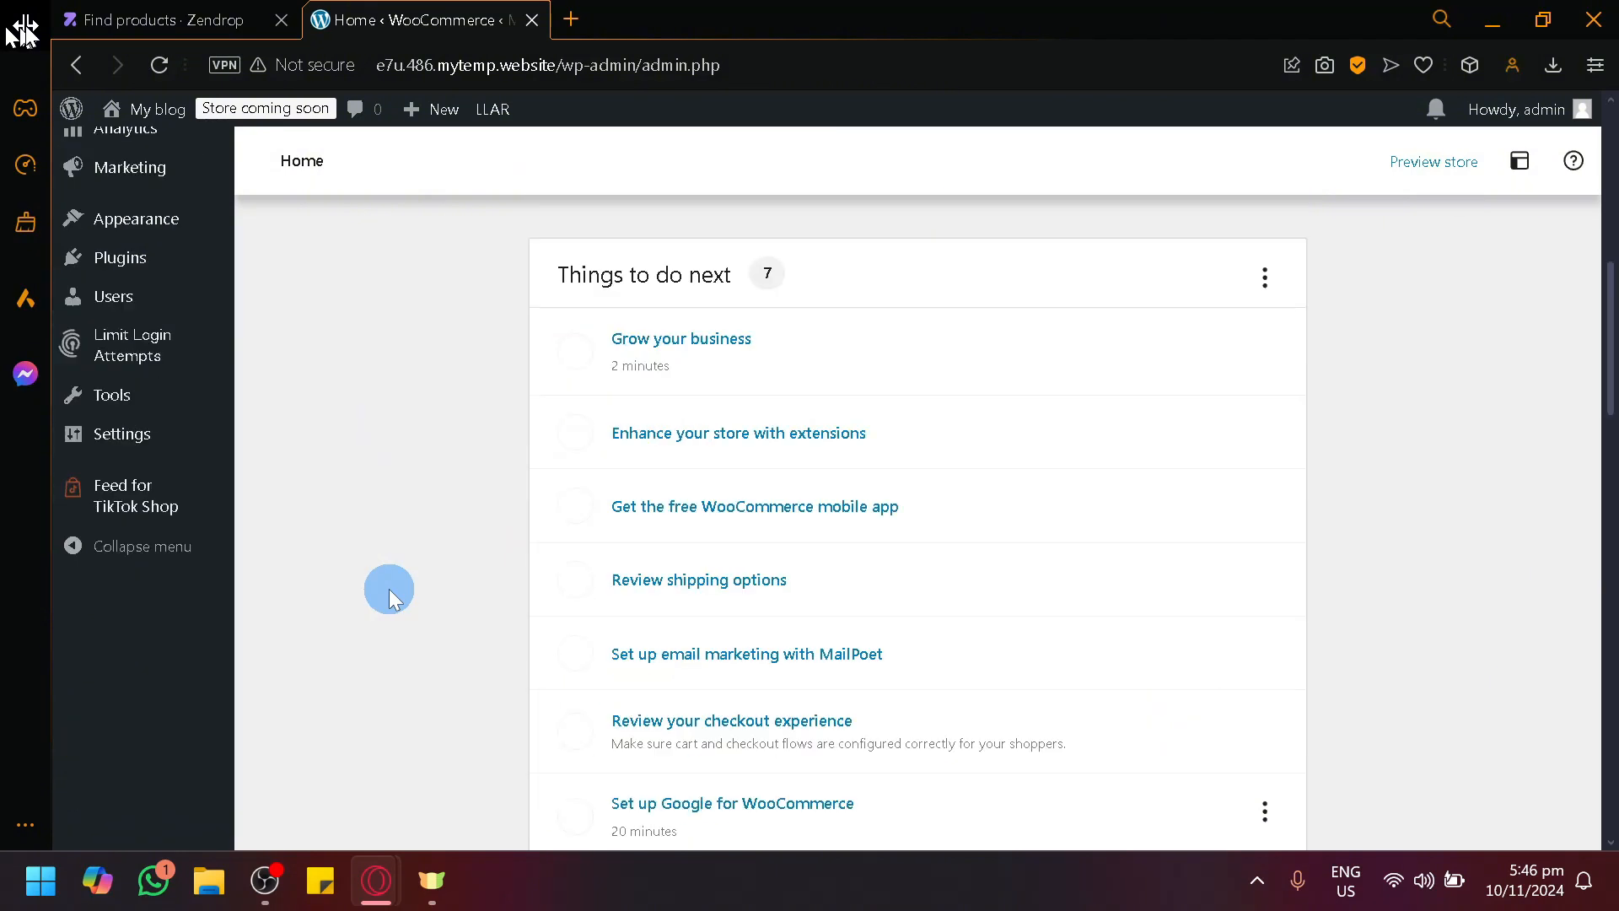
scroll(388, 589, up, 6)
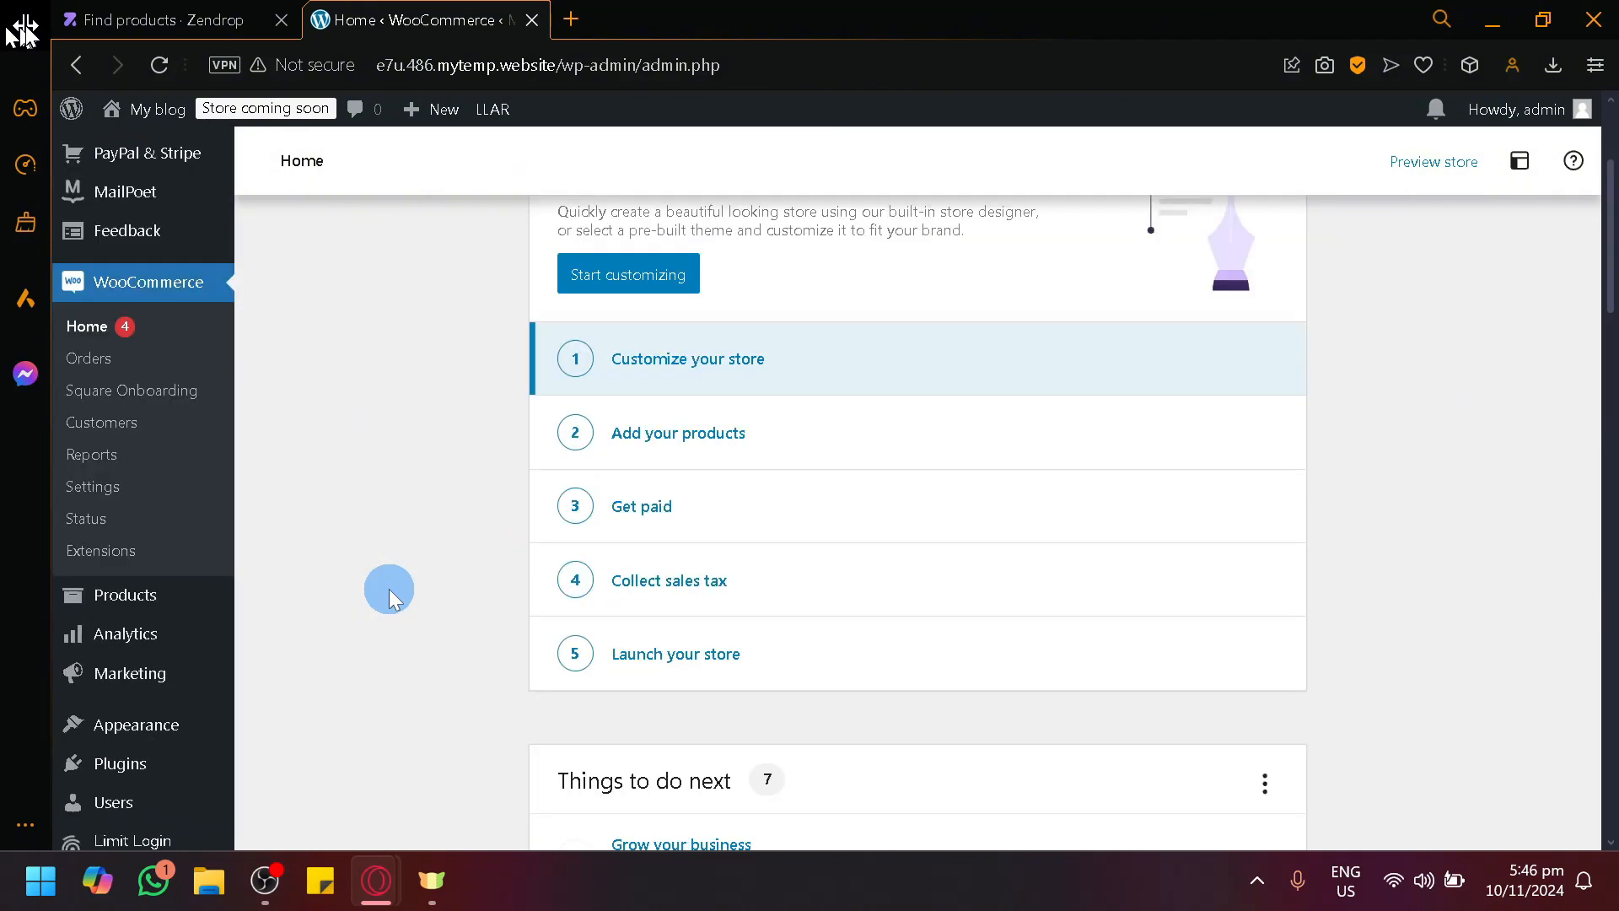
scroll(362, 549, up, 3)
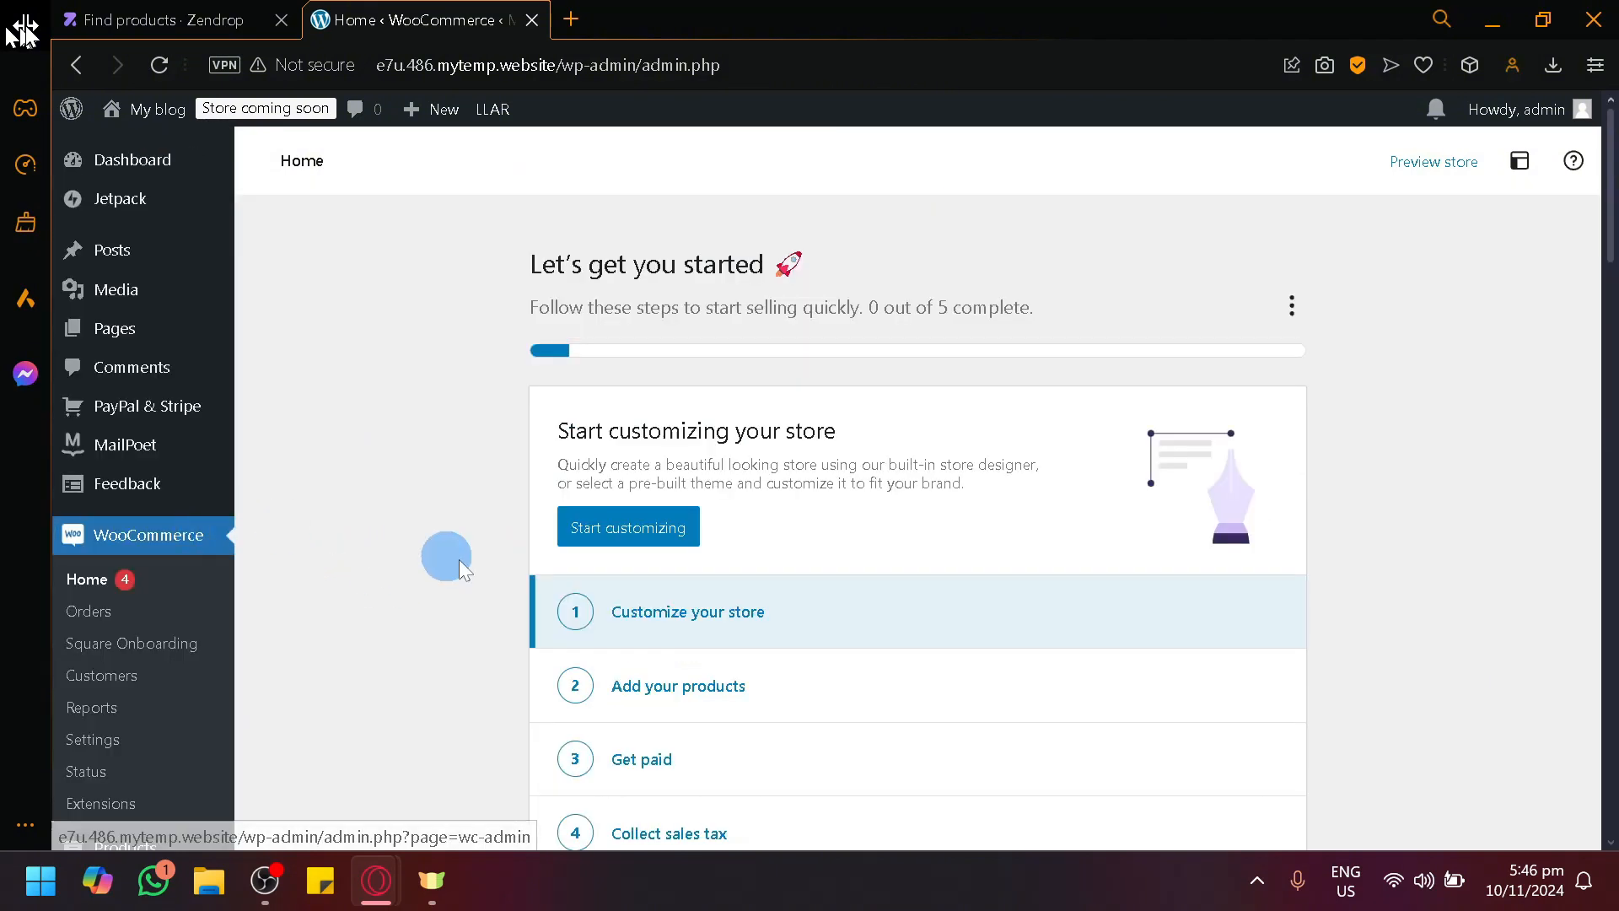
Step: Return to the WordPress dashboard overview and switch back to Zendrop's Find Products page
click(270, 10)
click(313, 18)
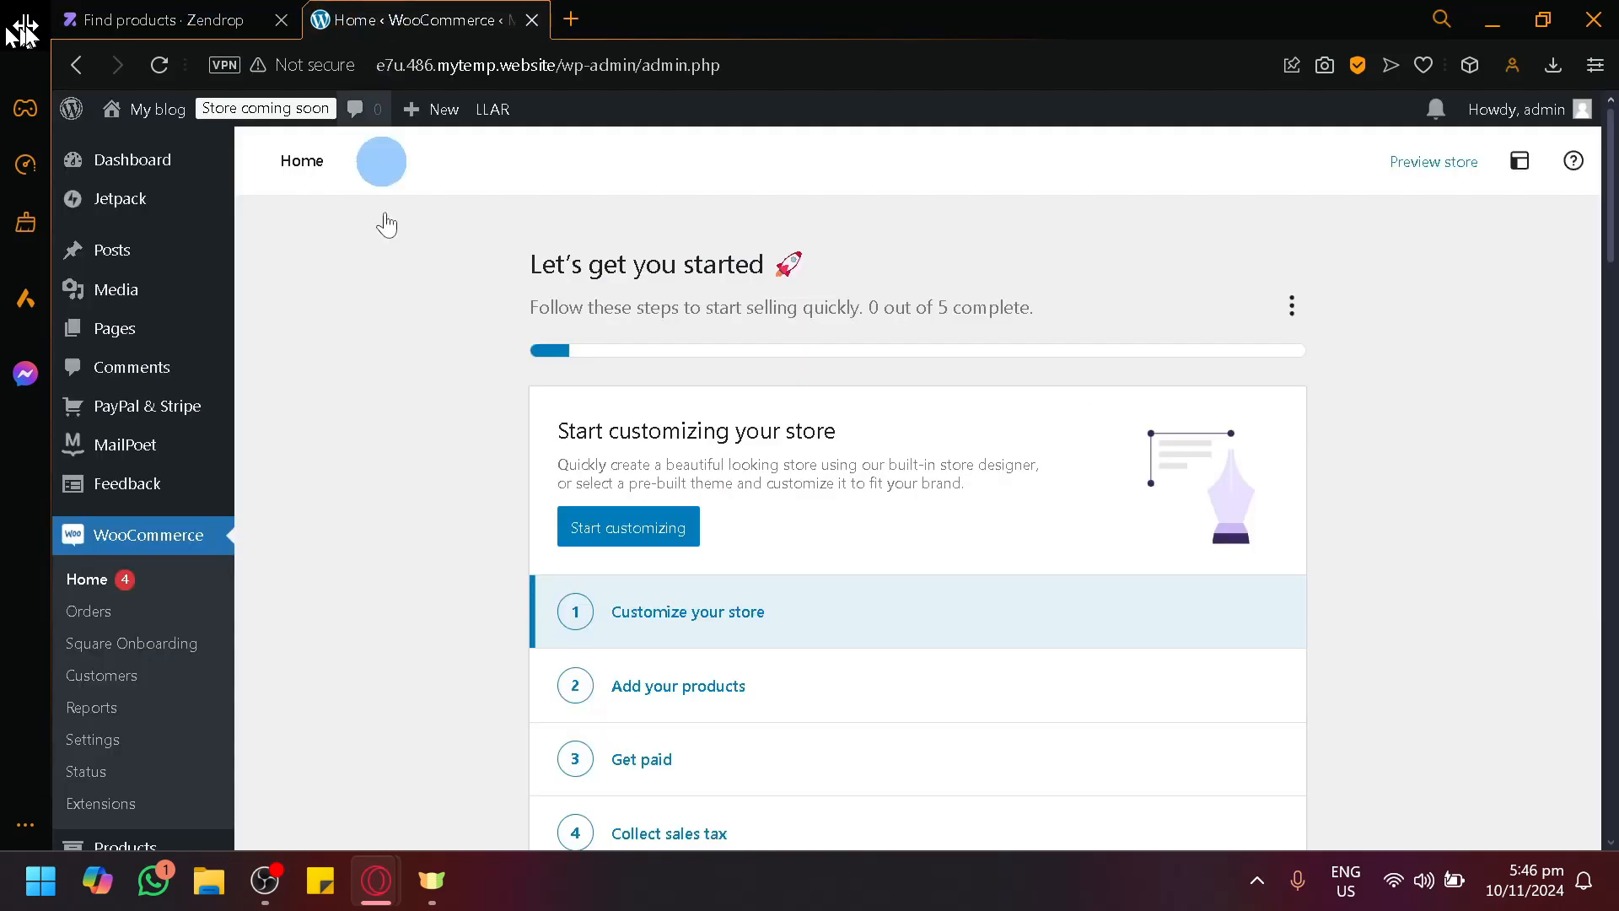
click(165, 183)
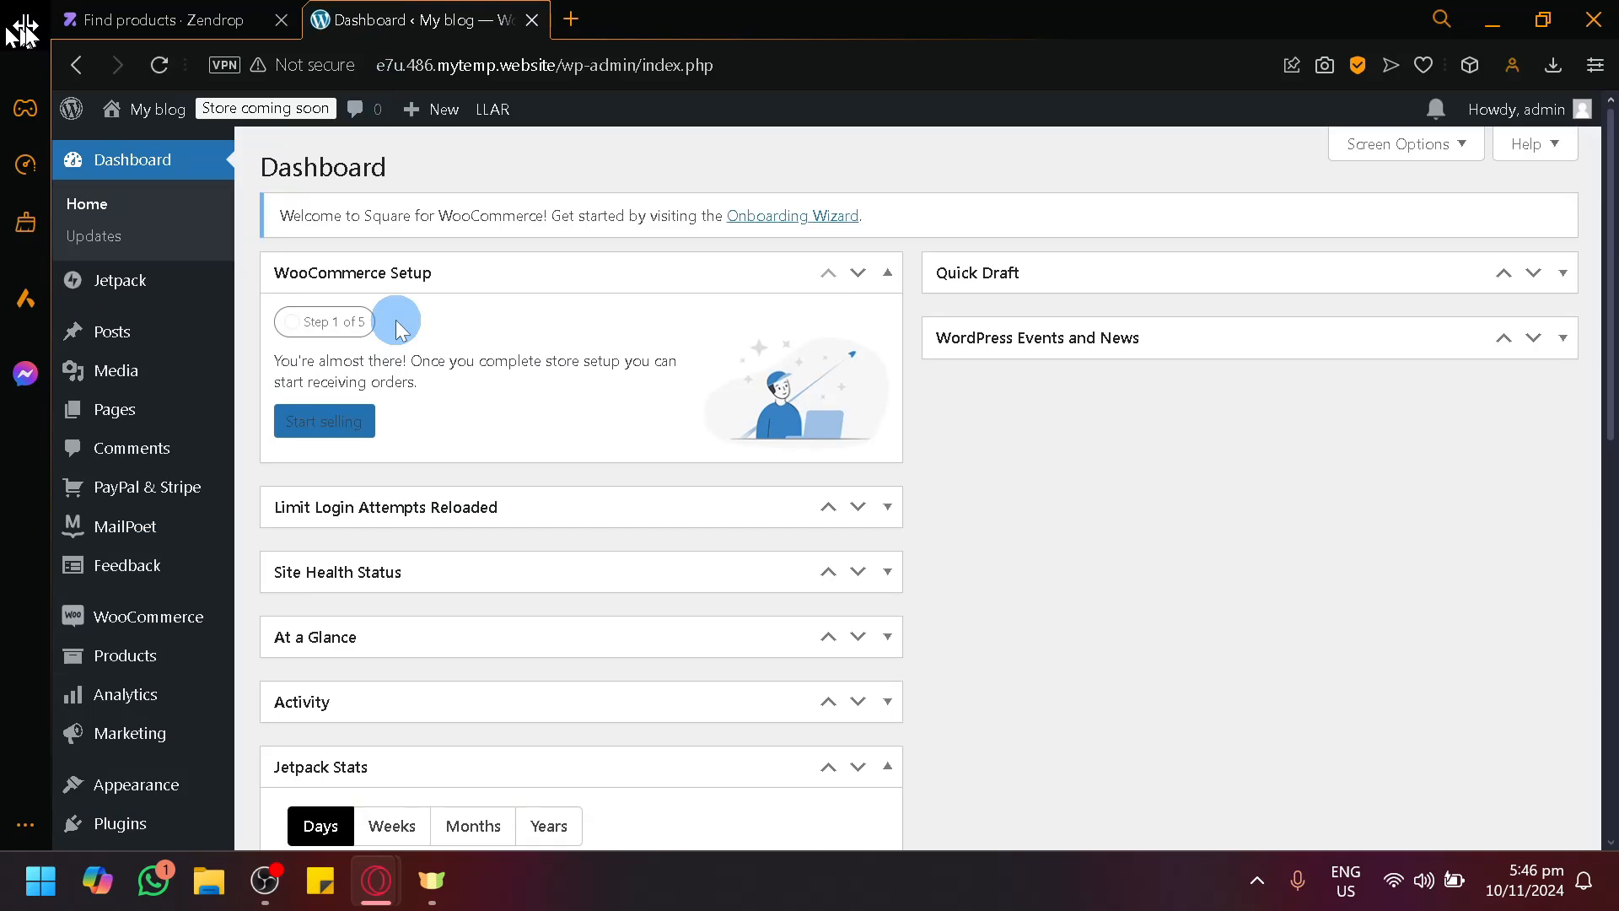
click(177, 10)
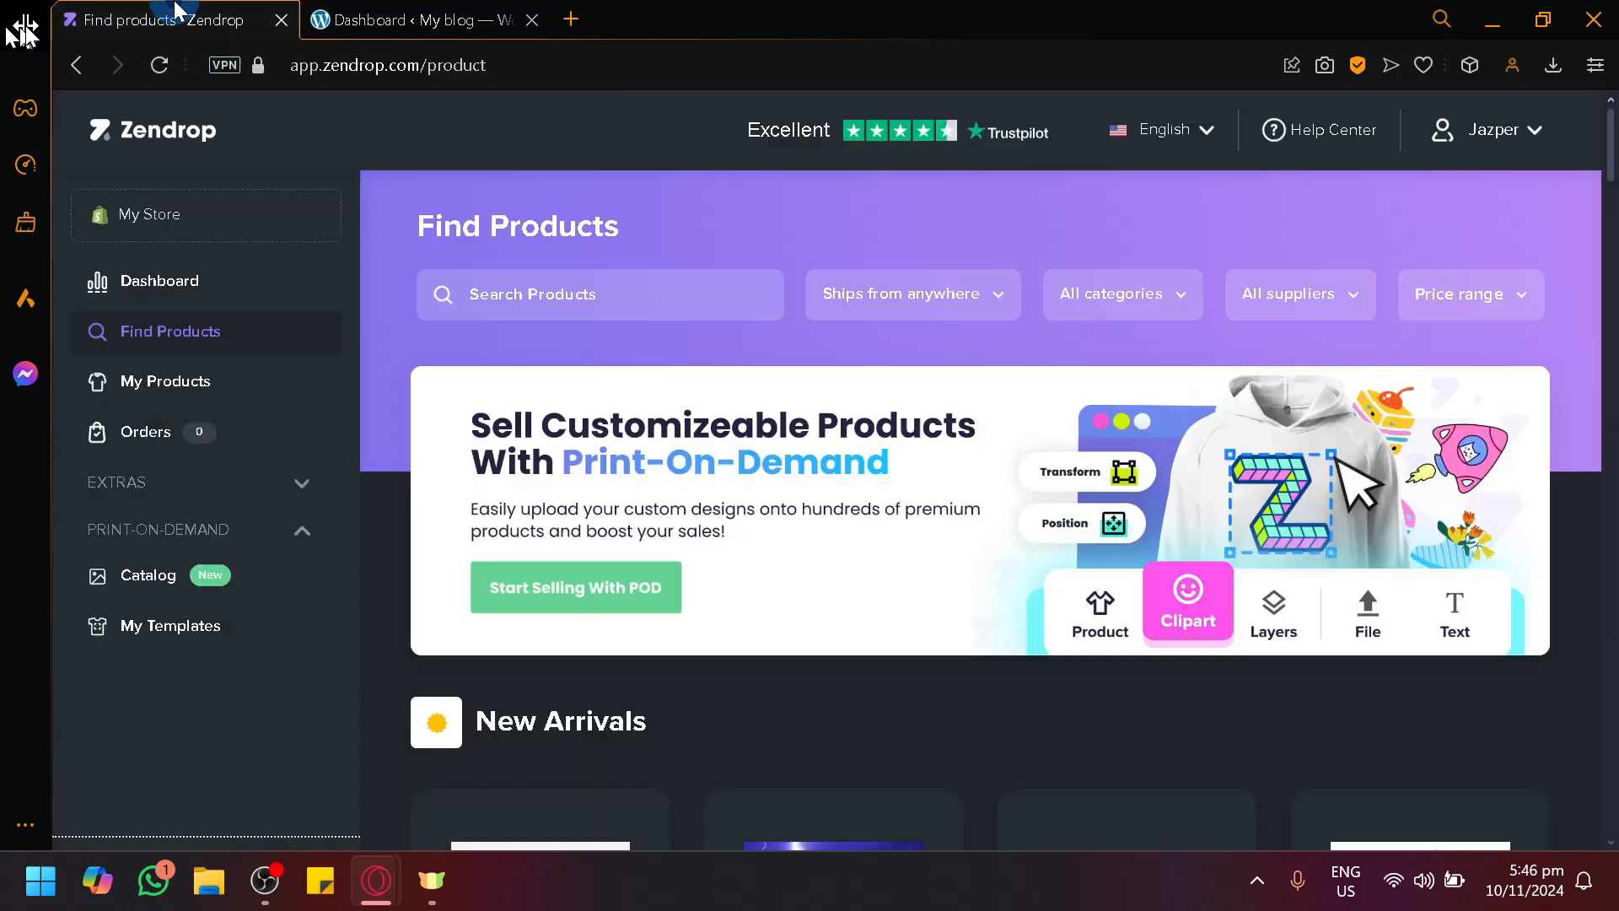
click(179, 218)
Step: Switch to the WordPress admin, open the installed plugins list and look through its entries
click(437, 10)
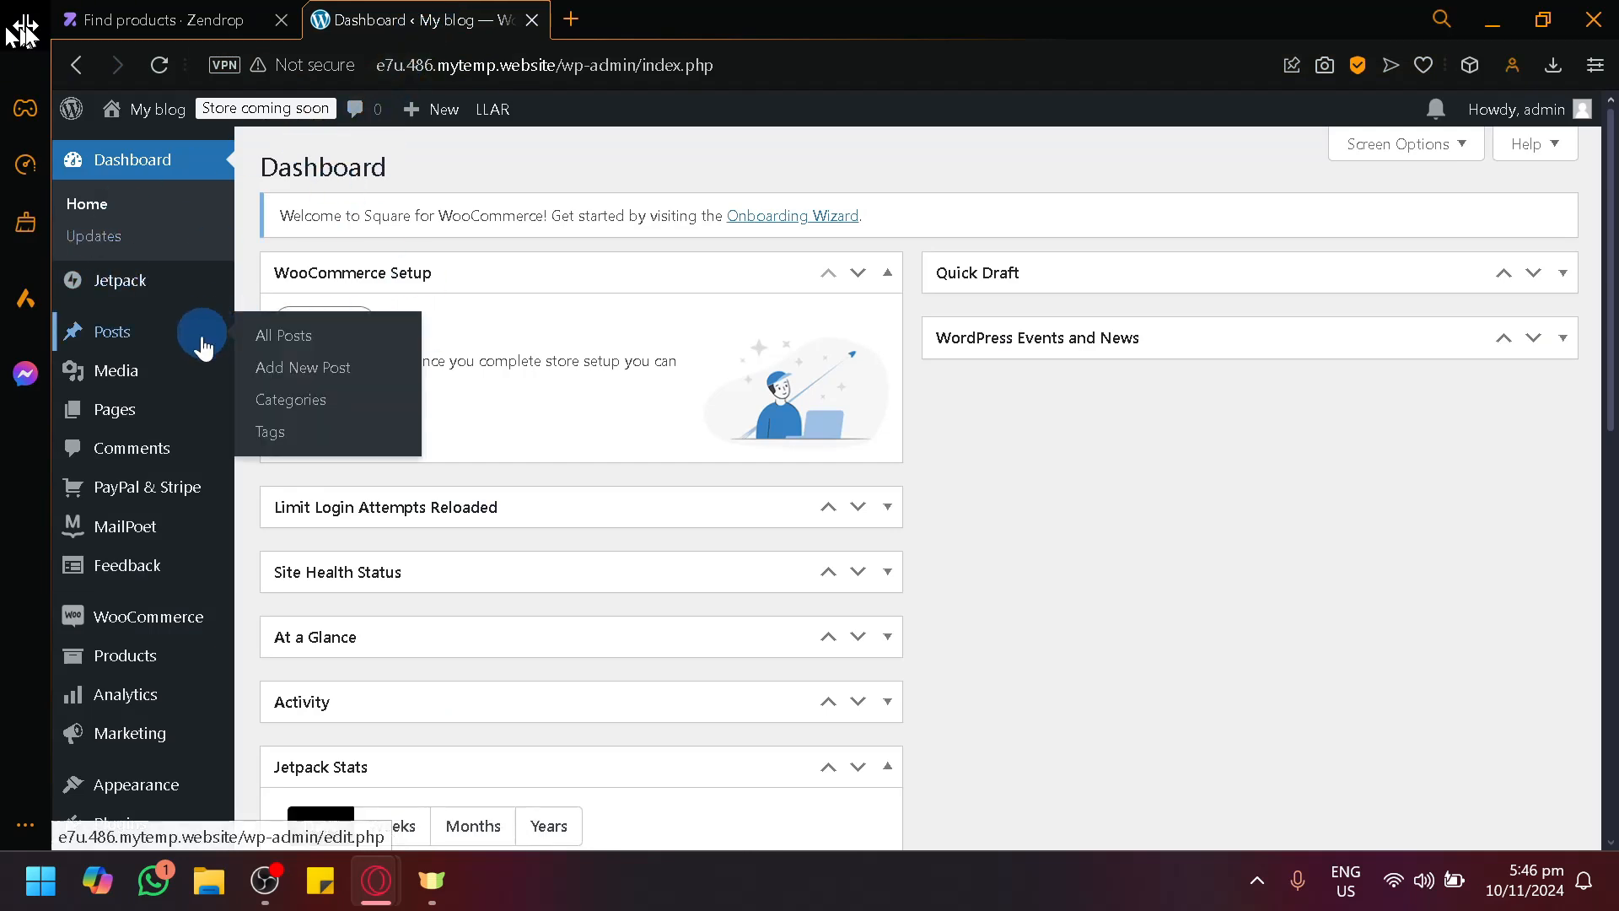
scroll(187, 455, down, 5)
mouse_move(84, 323)
scroll(85, 324, up, 5)
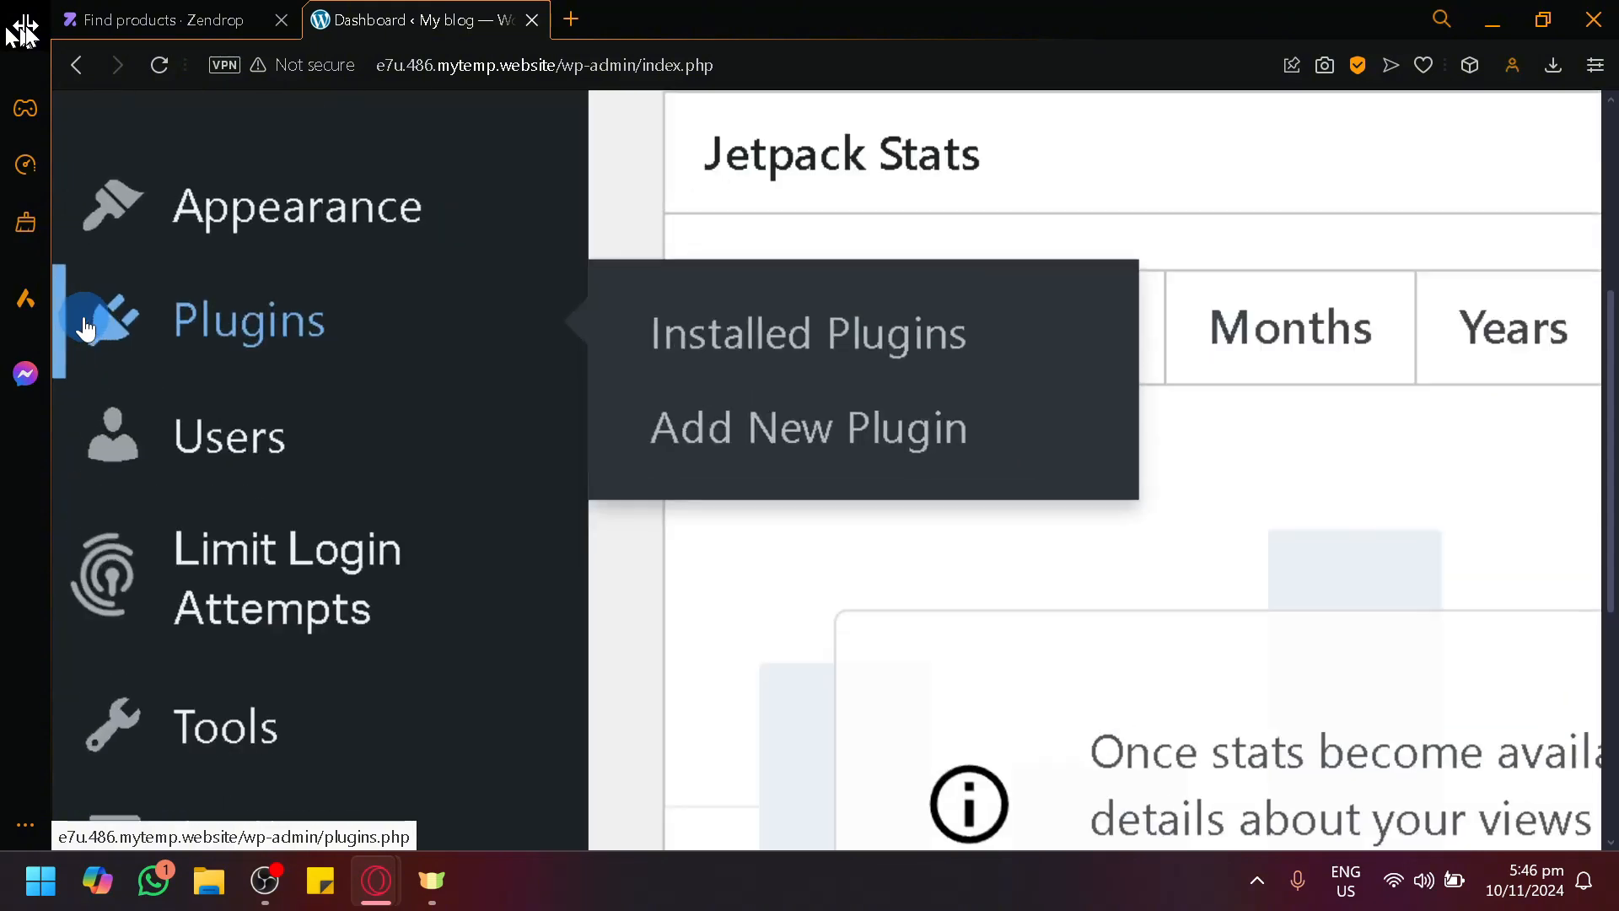
click(190, 341)
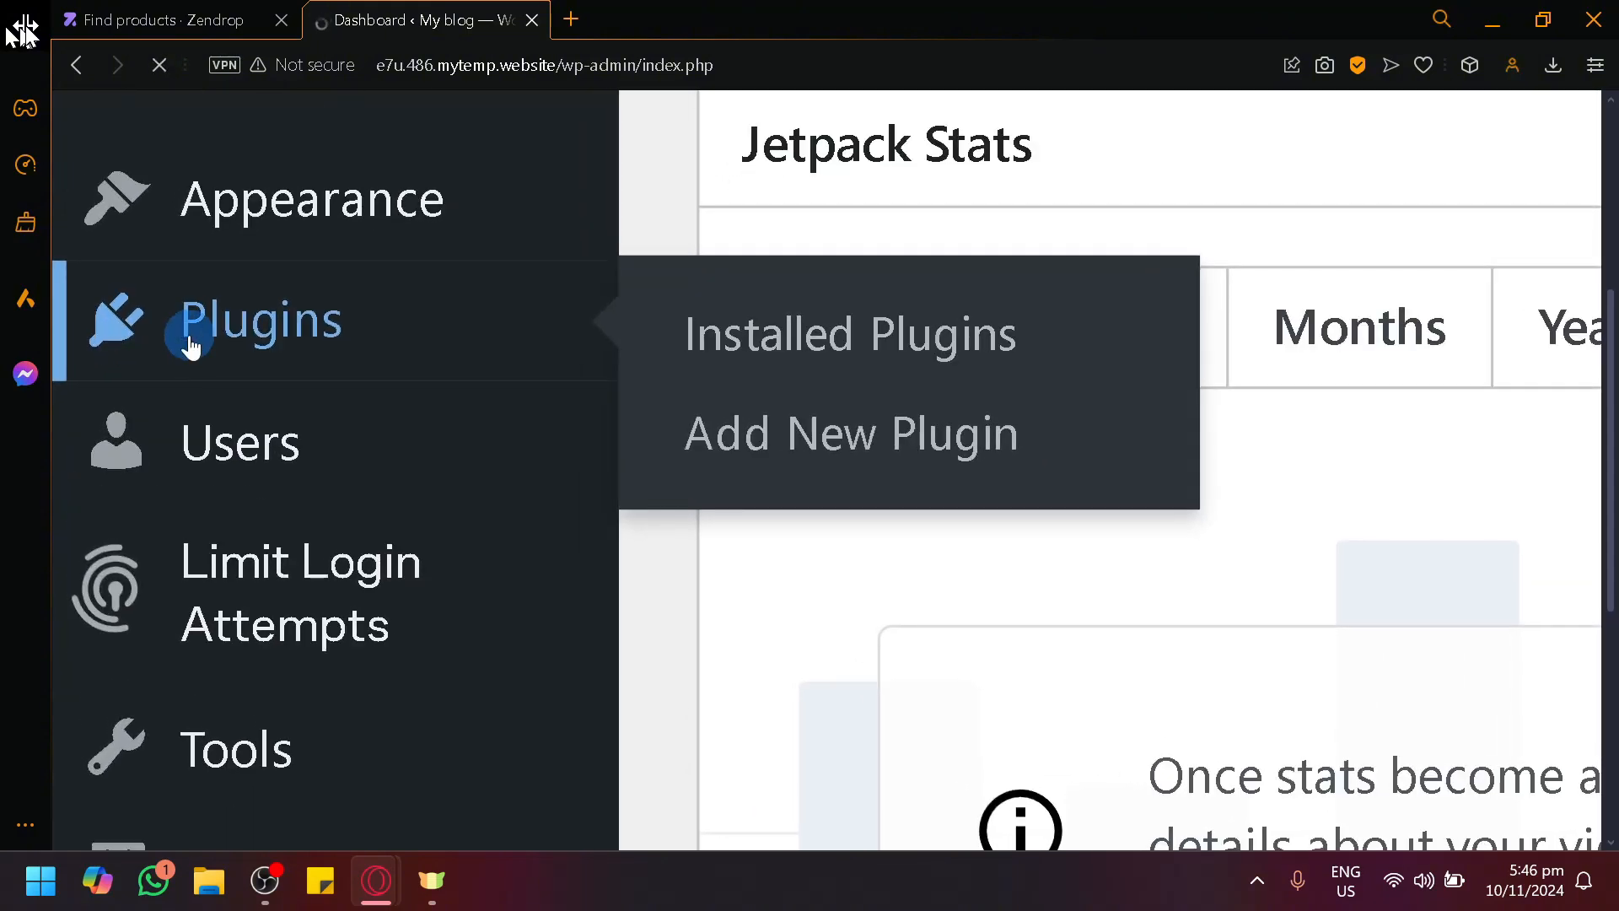
scroll(190, 341, down, 5)
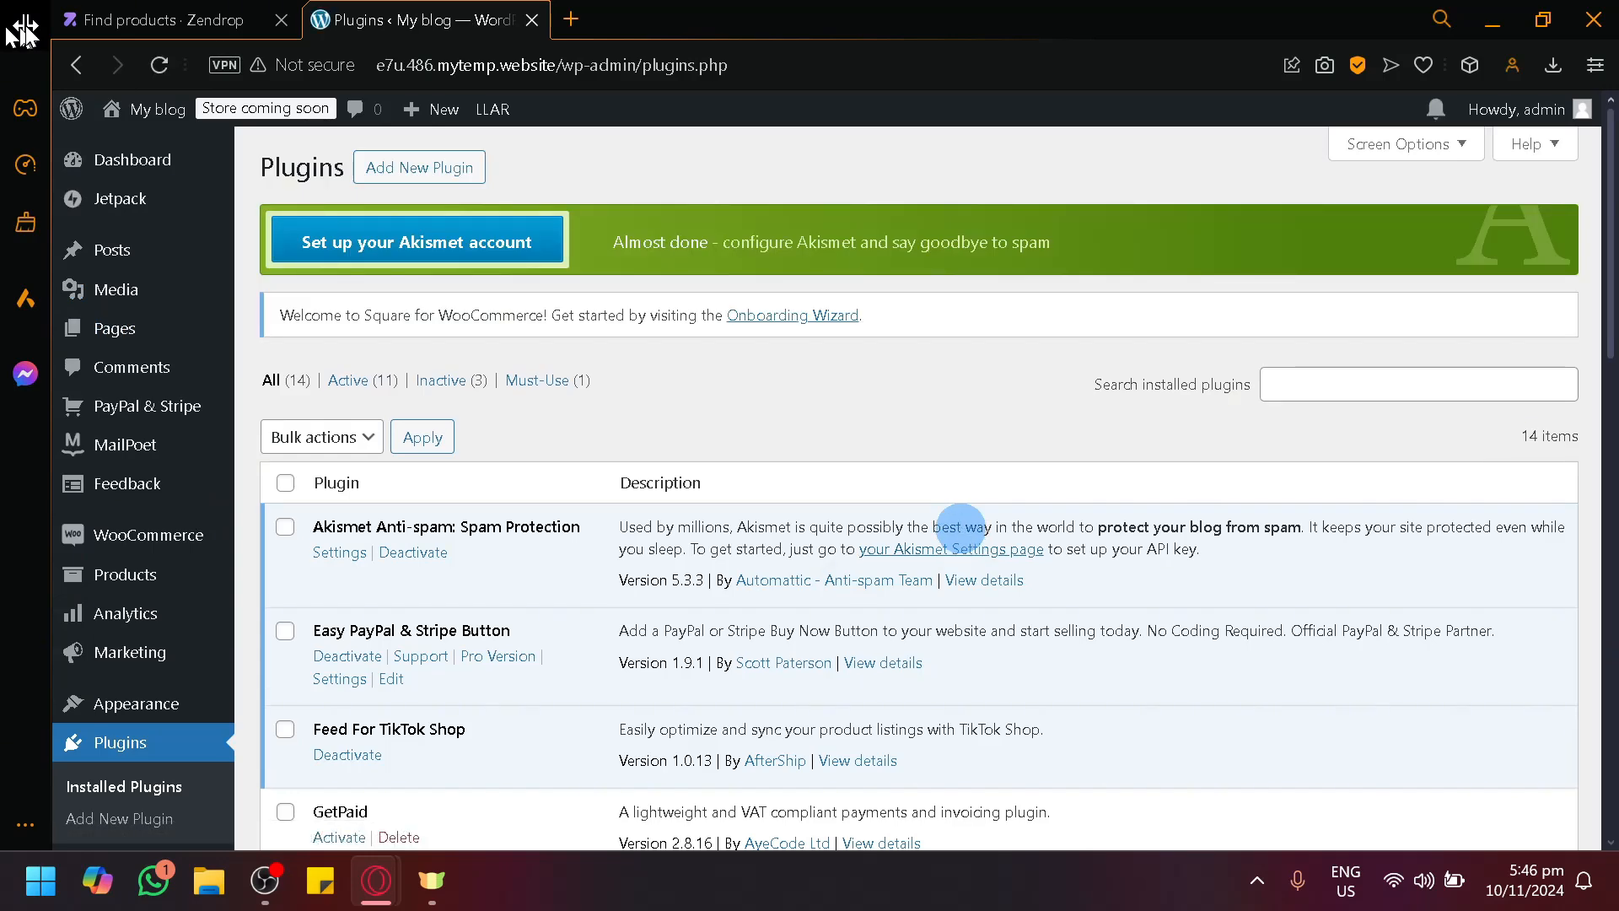
scroll(961, 527, down, 10)
scroll(961, 527, down, 6)
scroll(964, 537, up, 16)
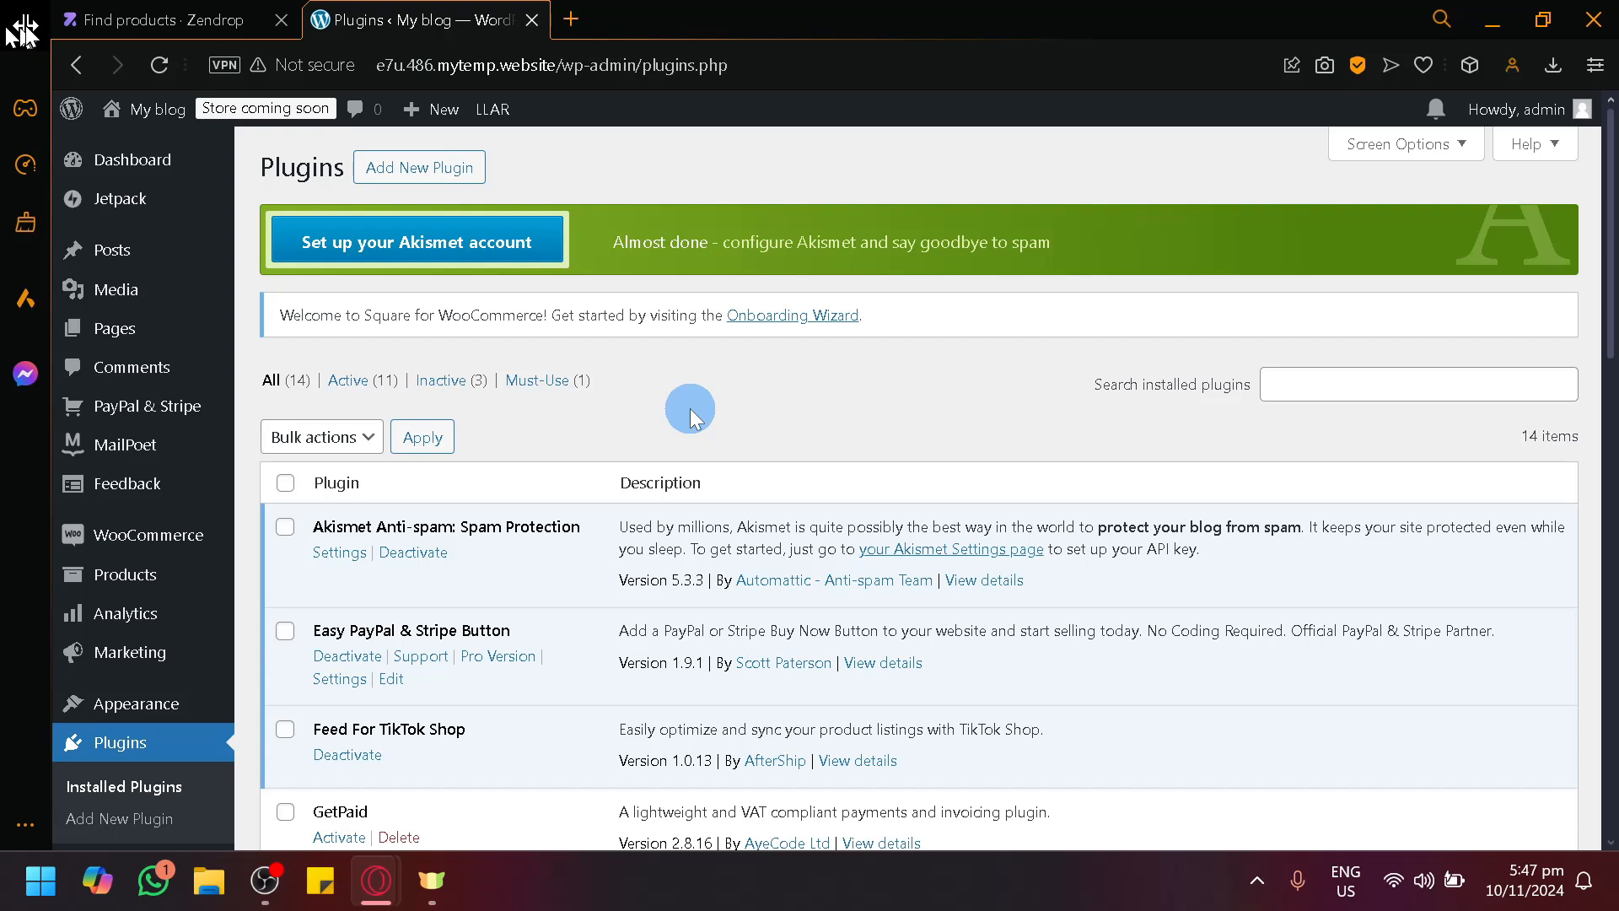
Step: Start adding a new plugin, search the directory for "zendrop" and look over the results
click(457, 179)
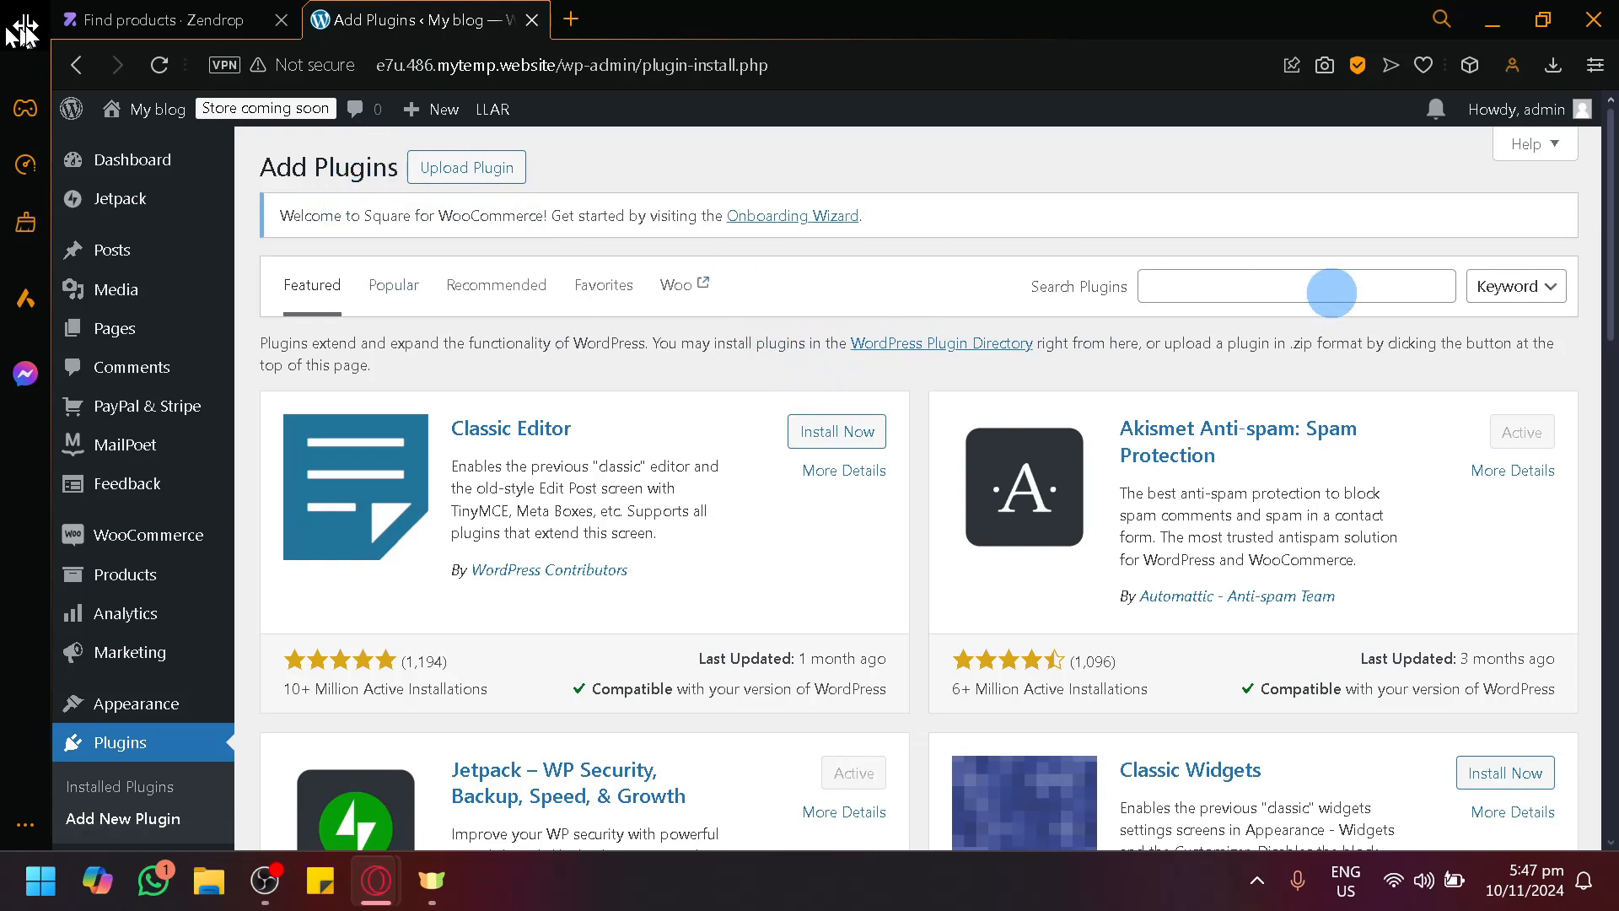
click(1332, 293)
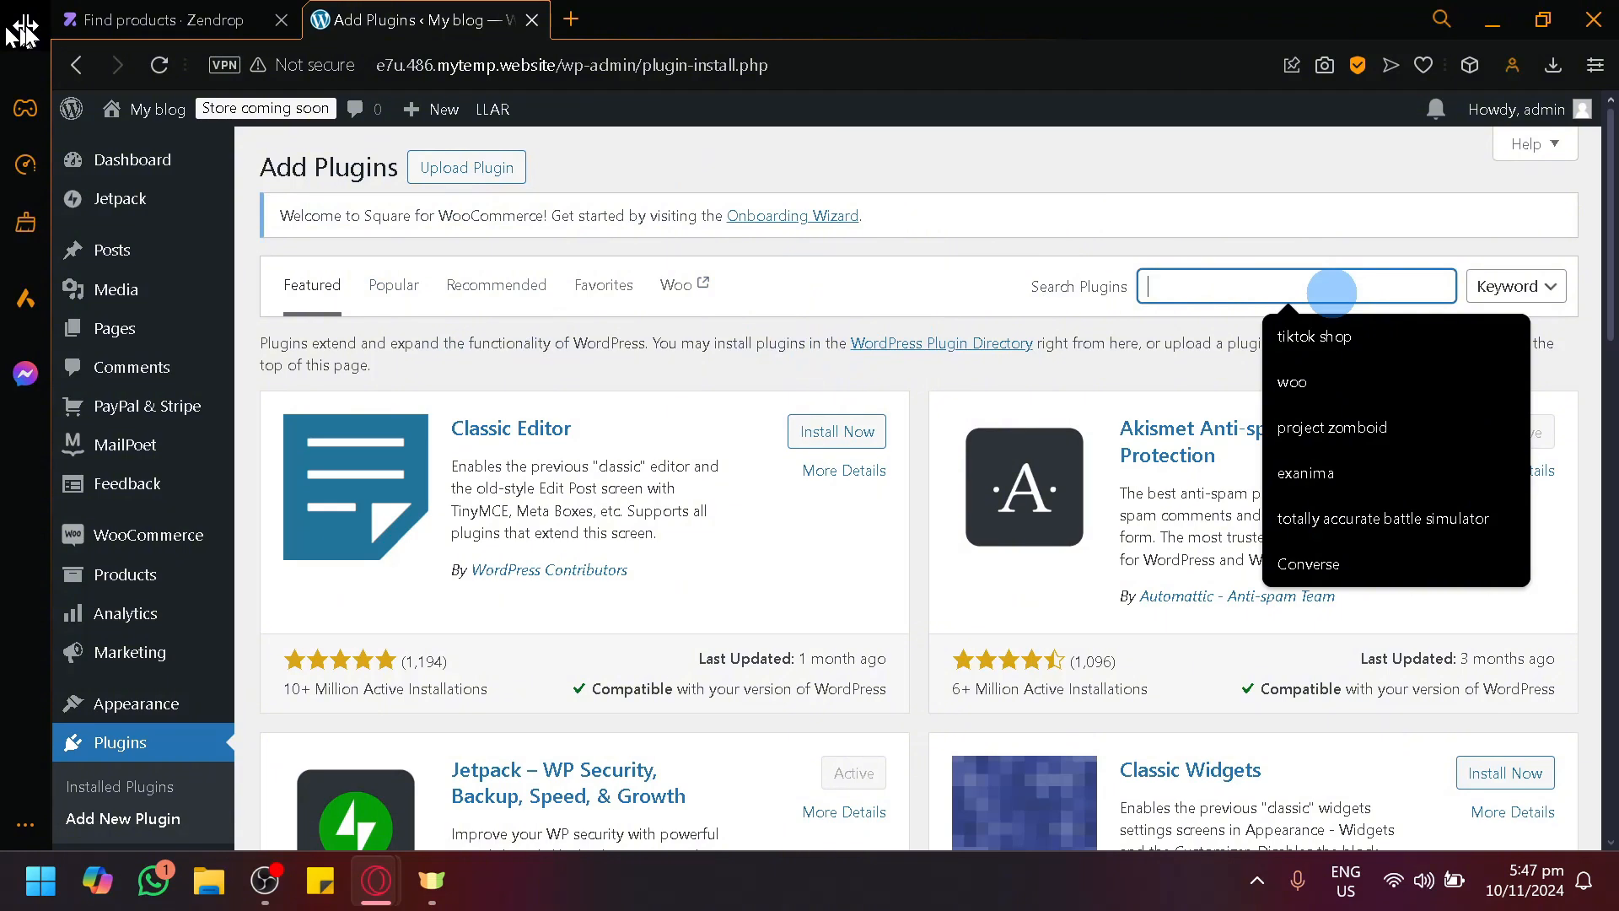
text(zendrop)
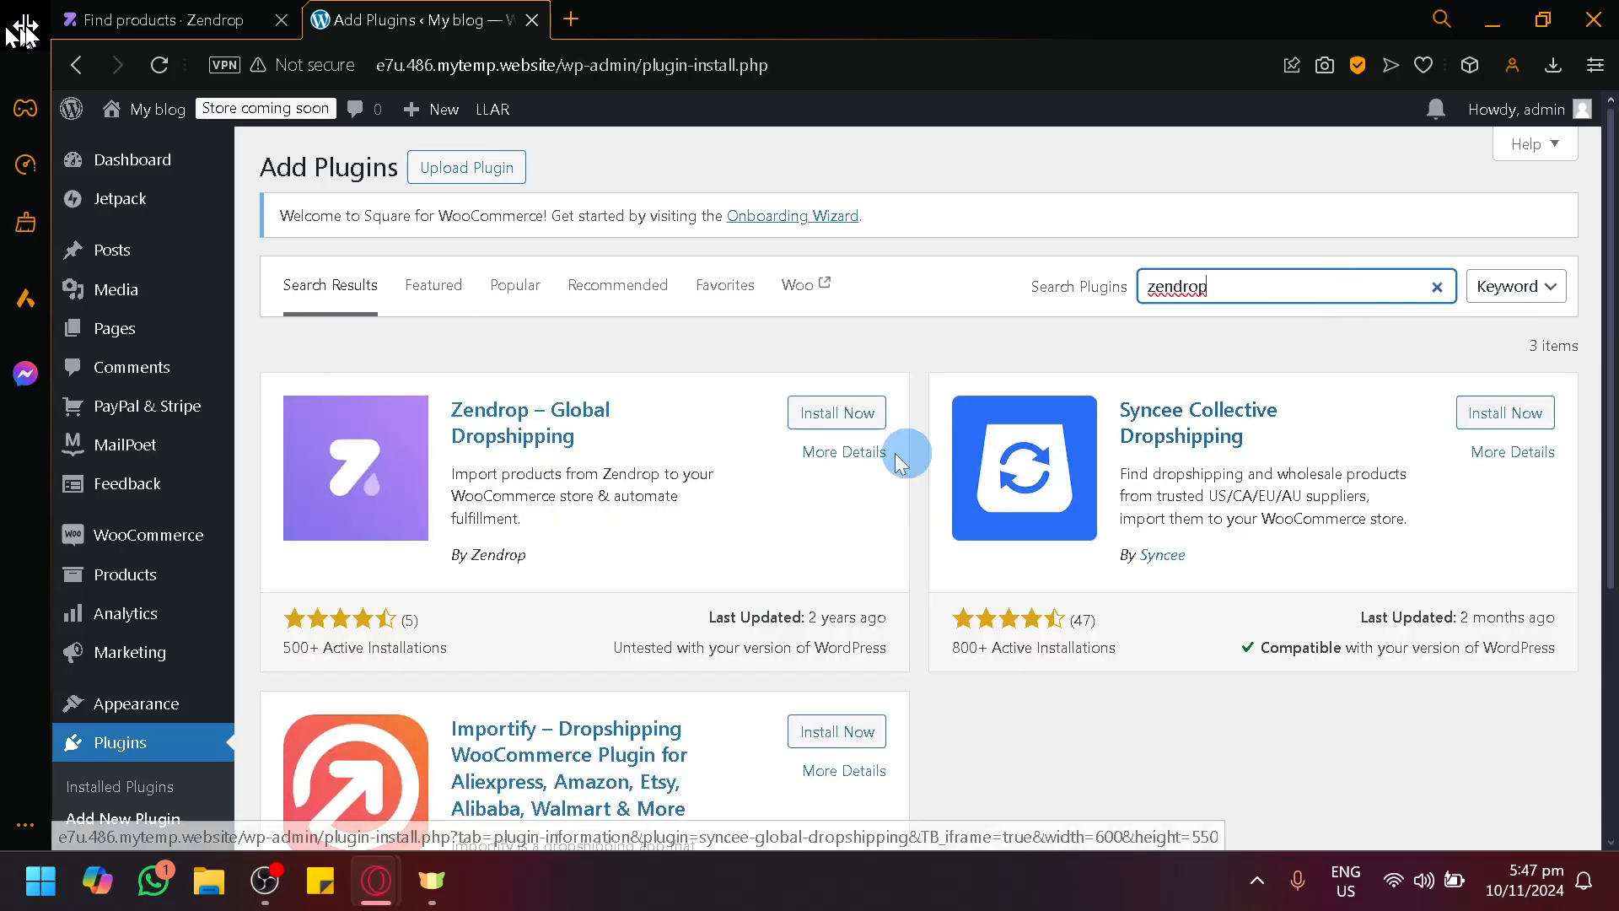
scroll(414, 459, down, 3)
scroll(473, 421, up, 3)
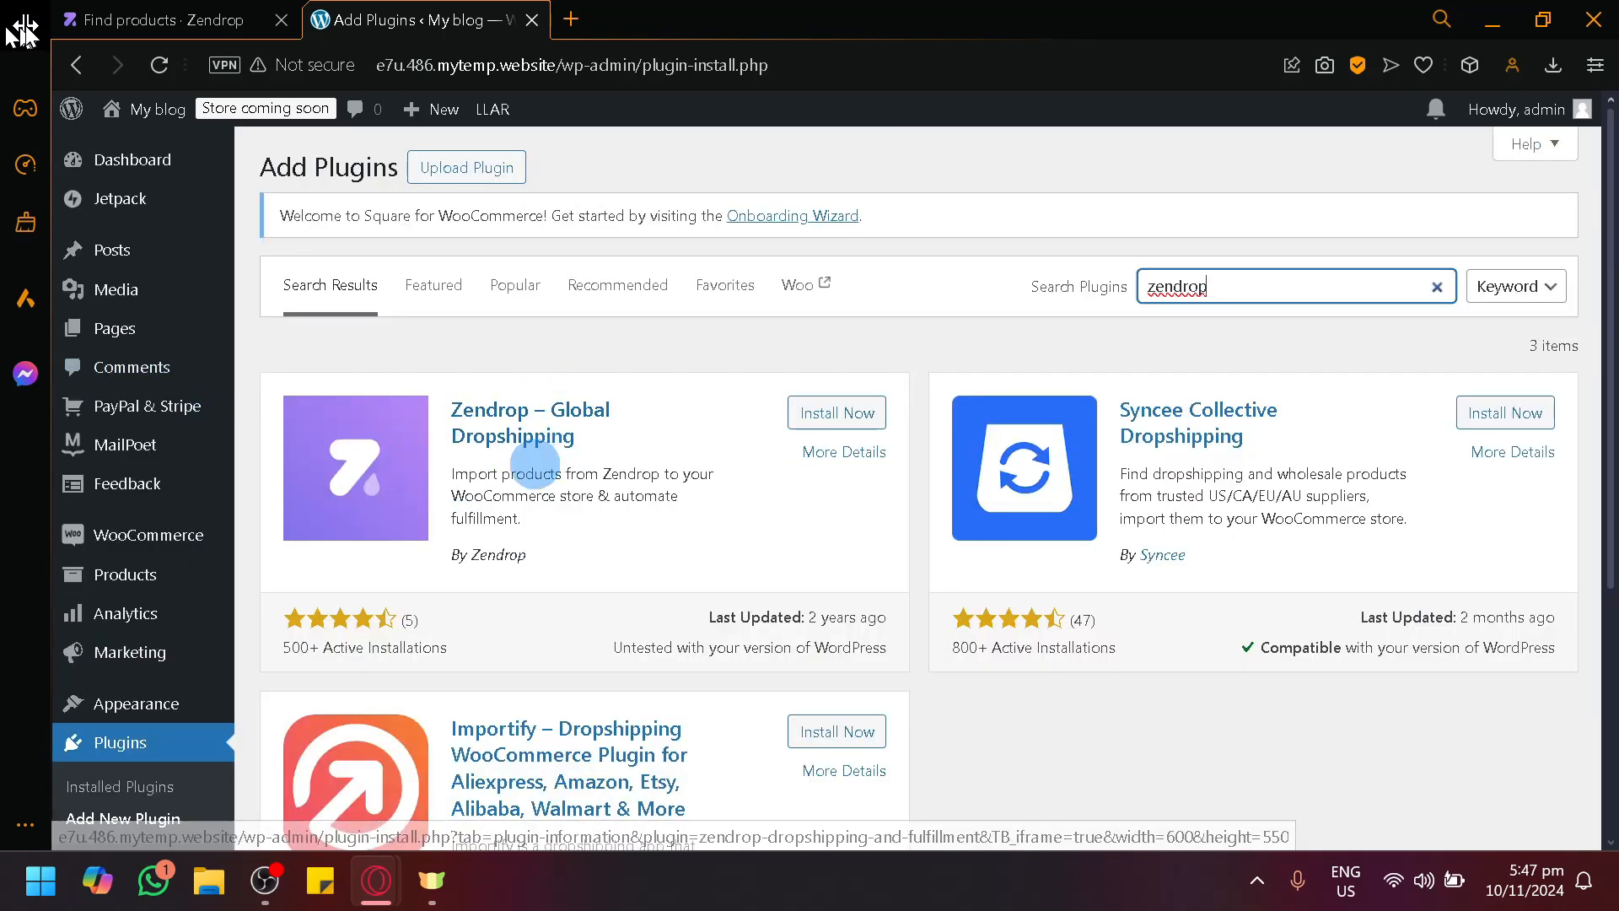
scroll(533, 463, down, 3)
scroll(535, 462, up, 3)
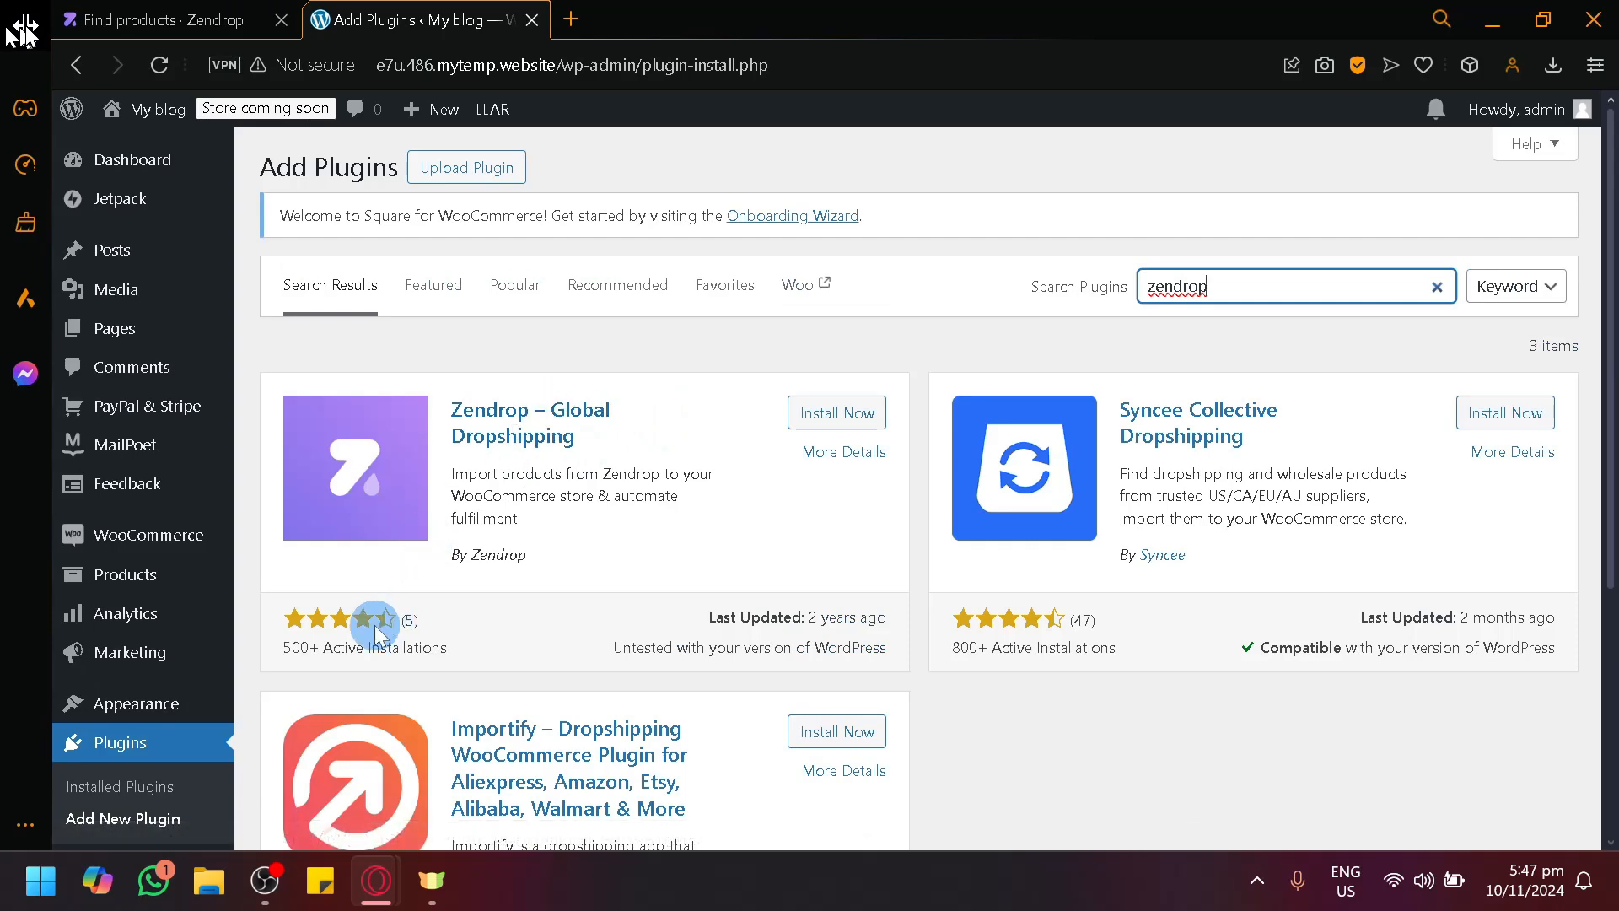
Step: Inspect the Zendrop – Global Dropshipping card's rating, active installations, last update and WordPress compatibility
scroll(375, 625, up, 5)
scroll(375, 625, left, 1)
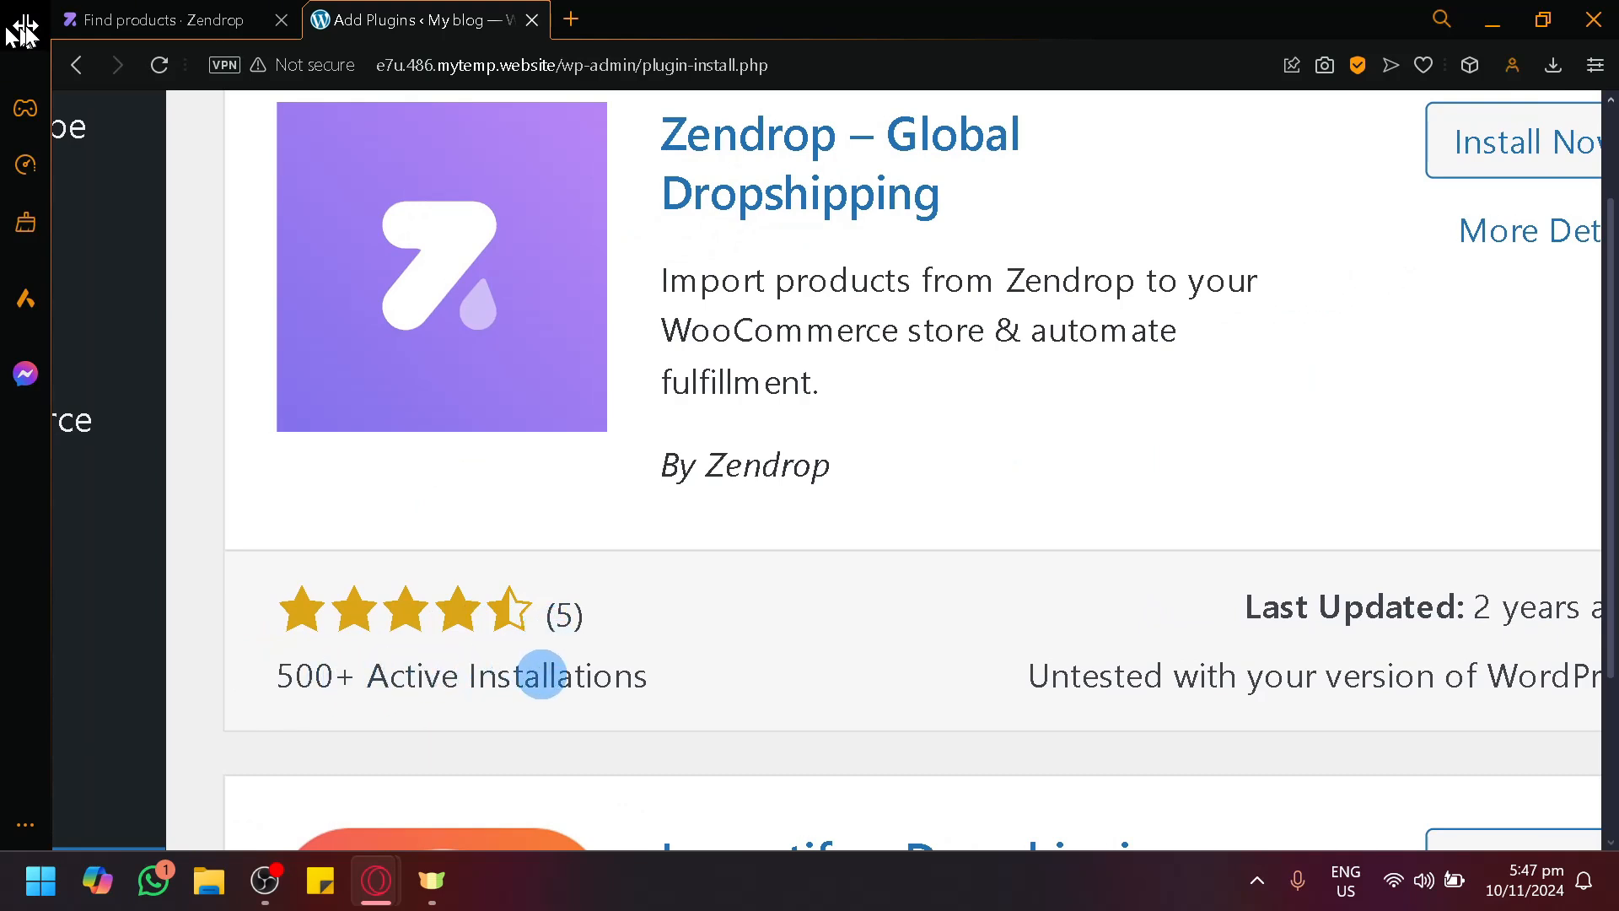
scroll(541, 674, right, 2)
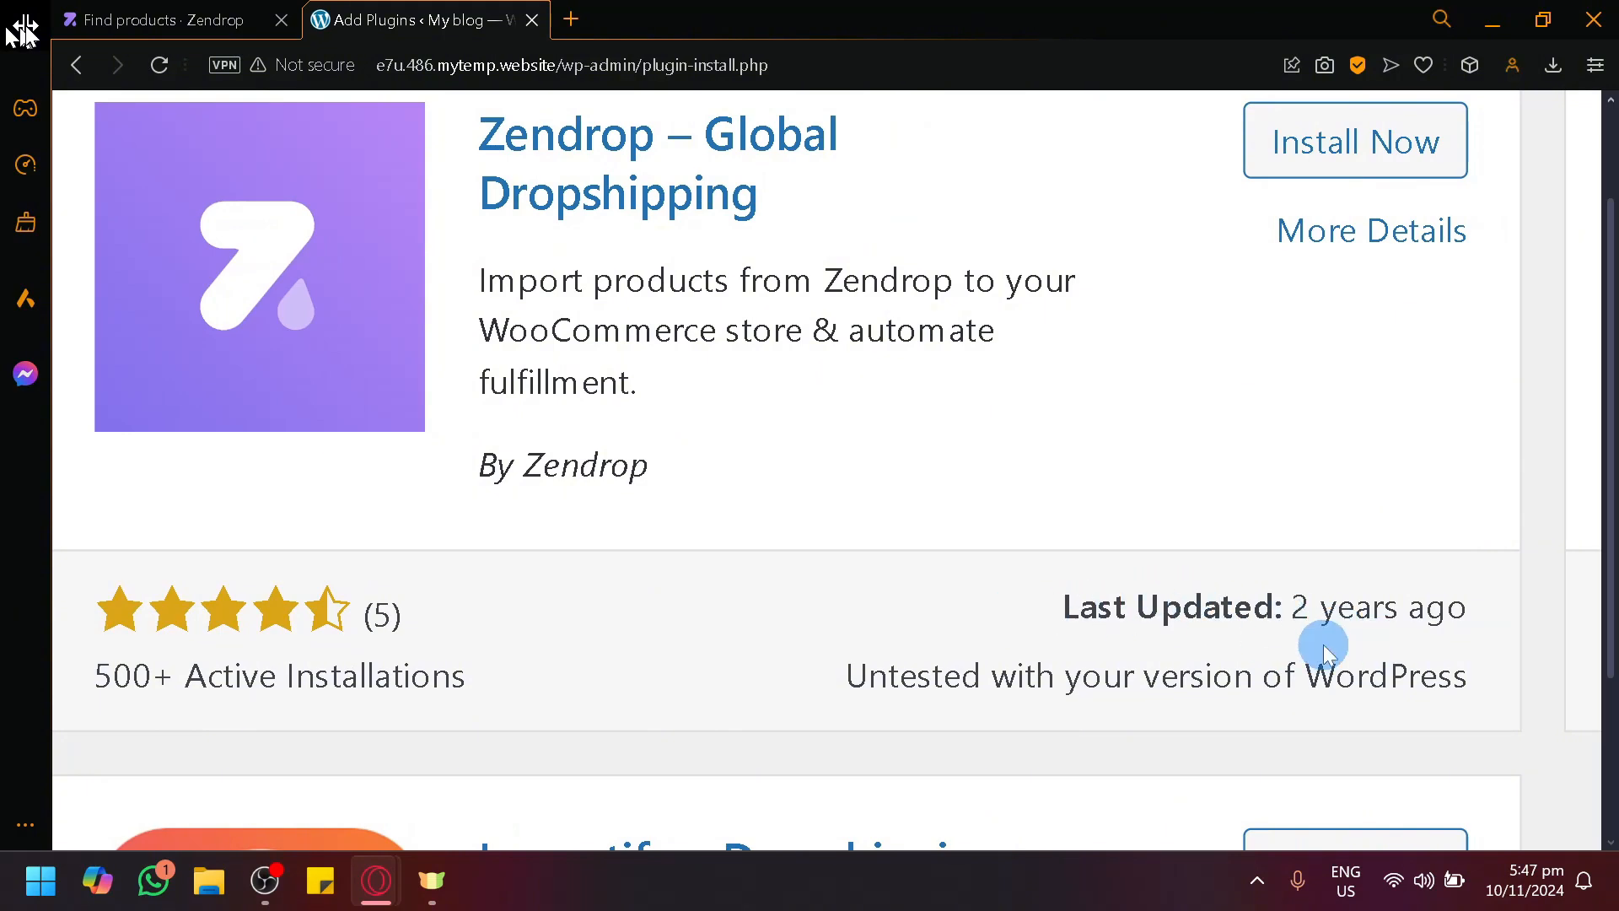
scroll(1321, 648, down, 5)
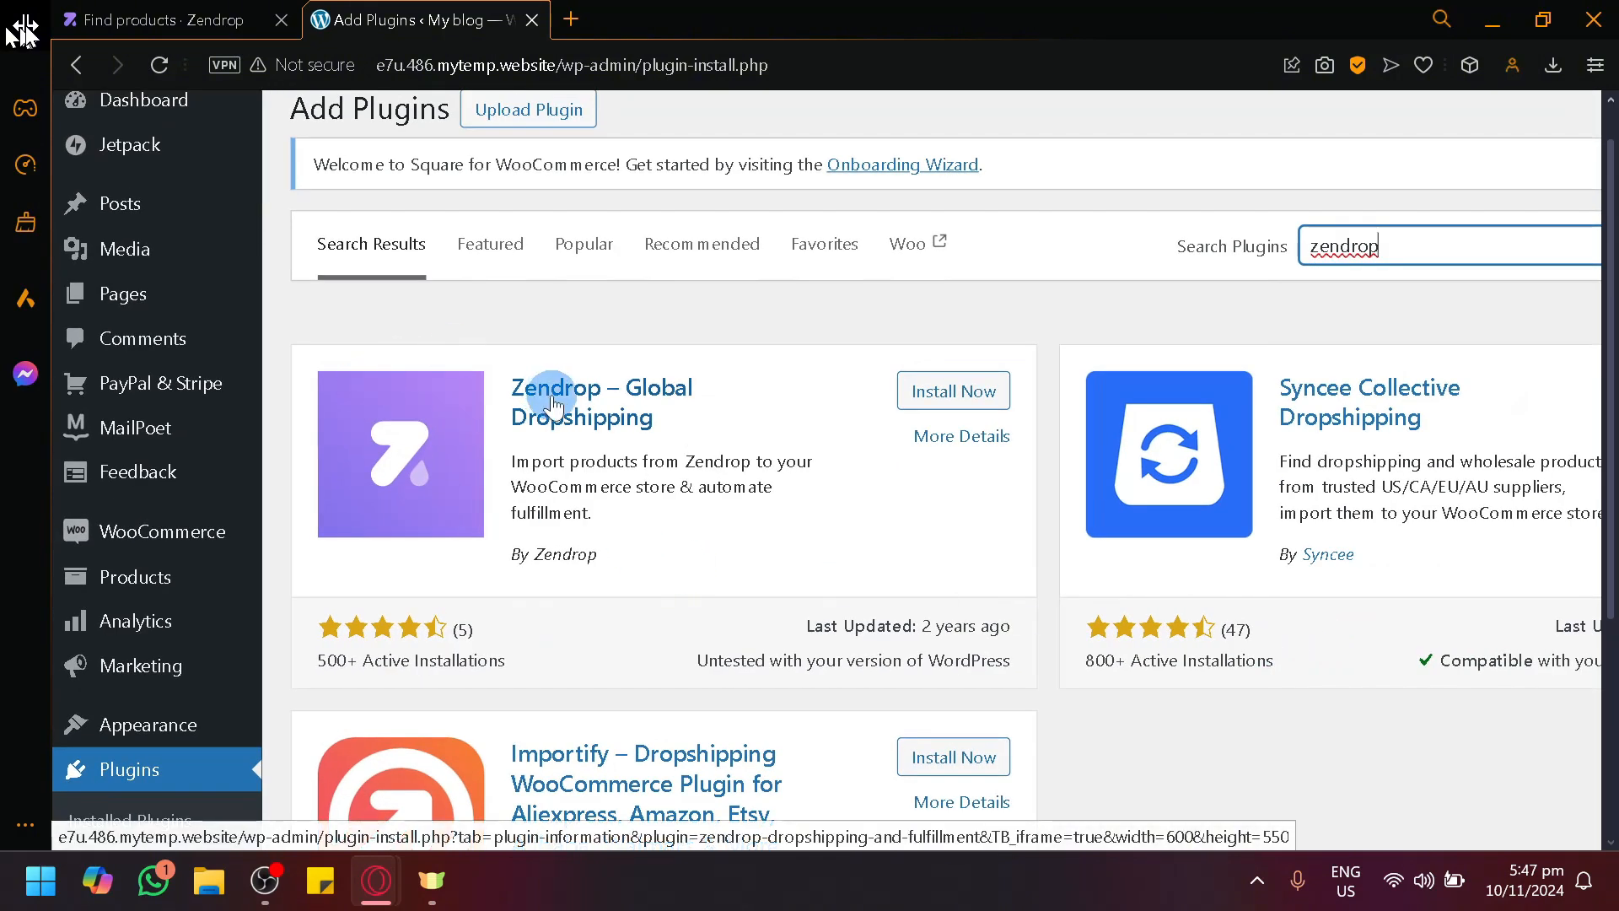
Step: Open the details of the Zendrop – Global Dropshipping plugin and read its description and feature list
click(595, 390)
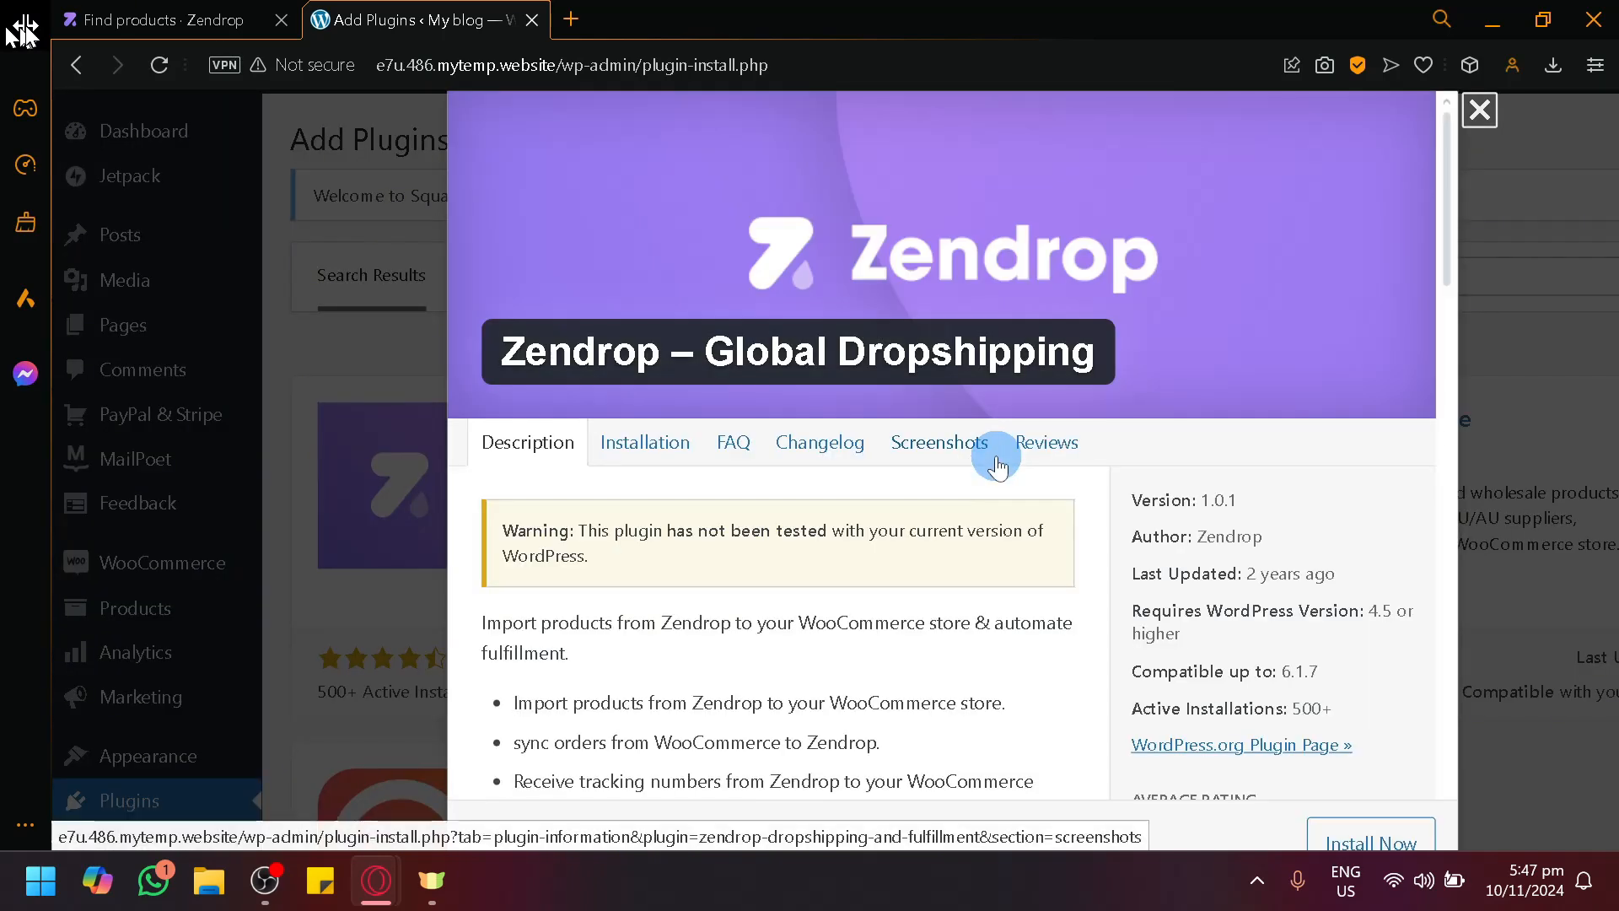
scroll(986, 489, down, 3)
scroll(988, 518, up, 3)
scroll(986, 520, down, 3)
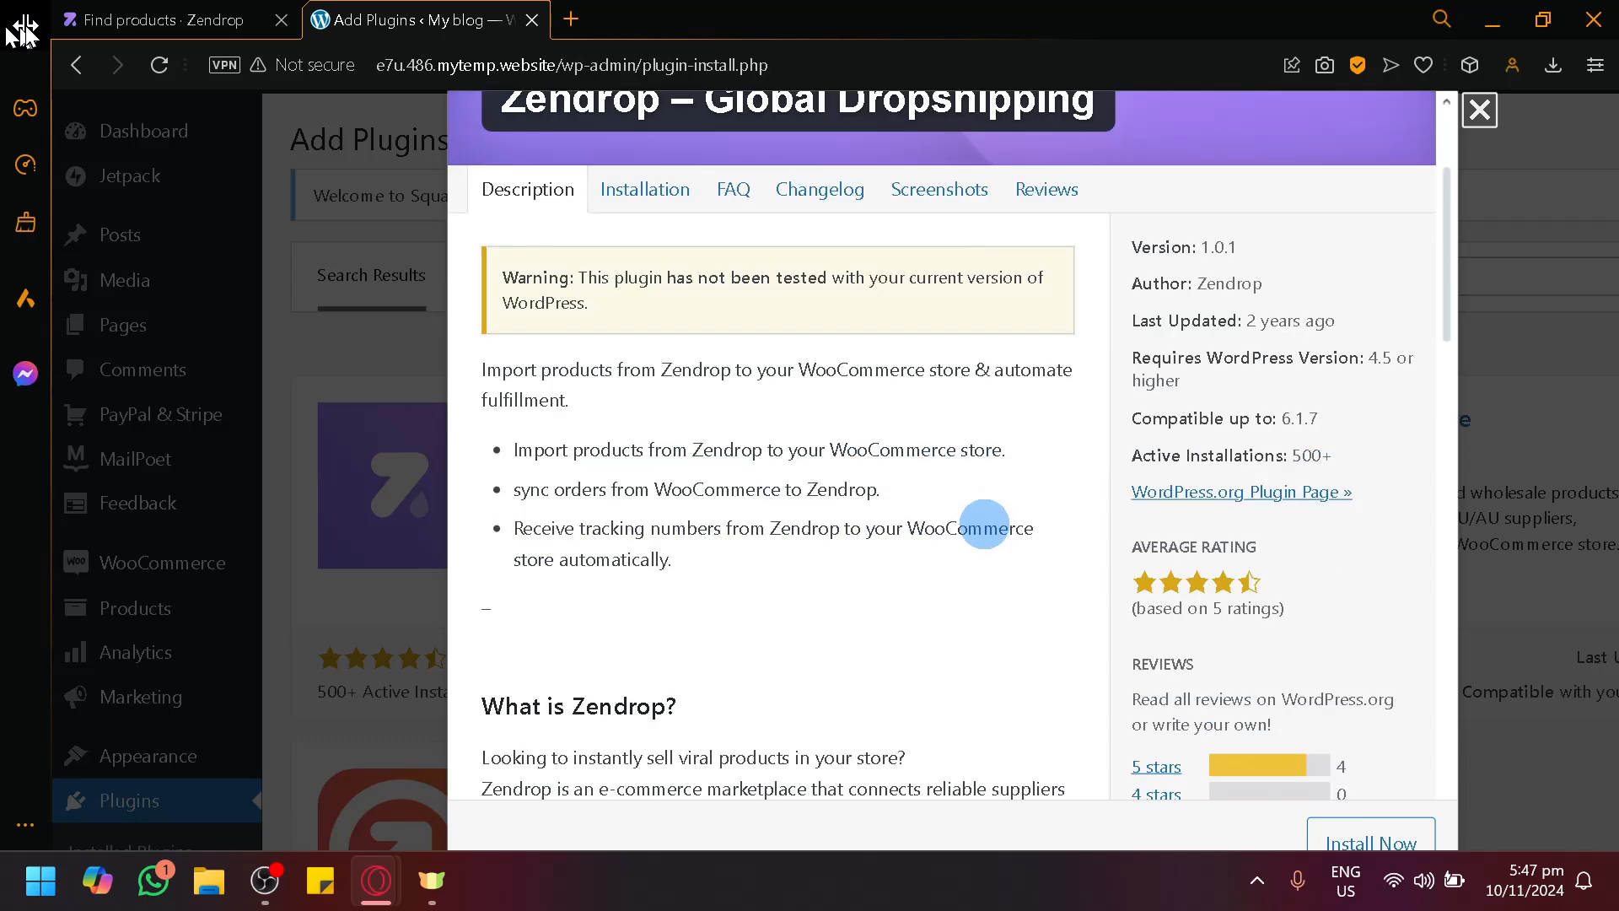
scroll(652, 449, up, 4)
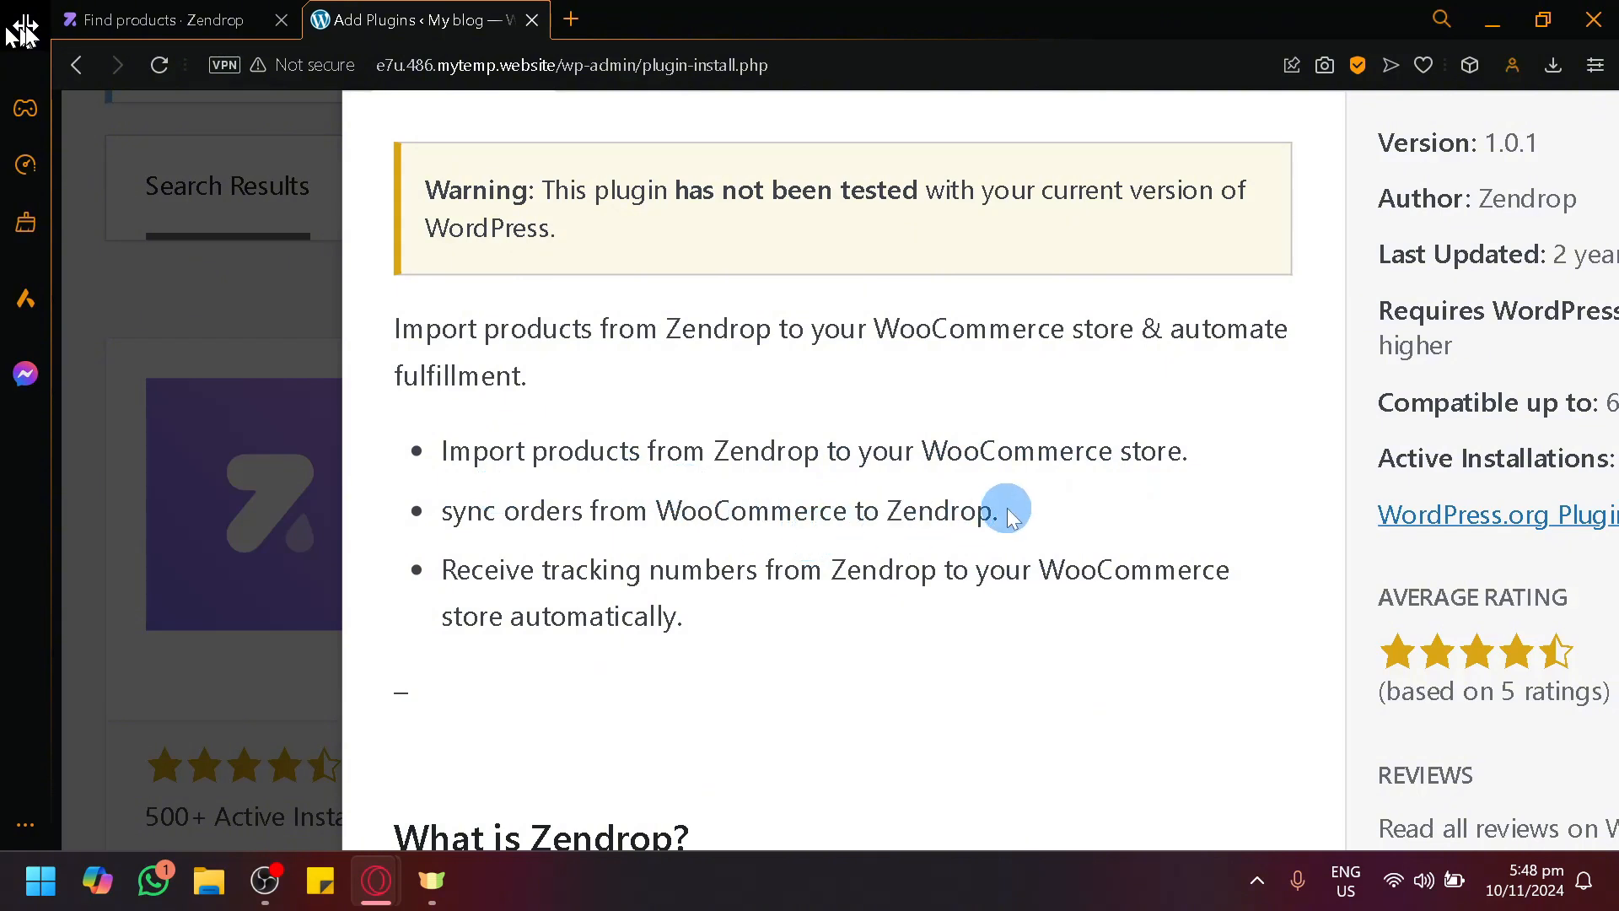
Step: View the Orders page in Zendrop and return to the plugin description in WordPress
click(97, 21)
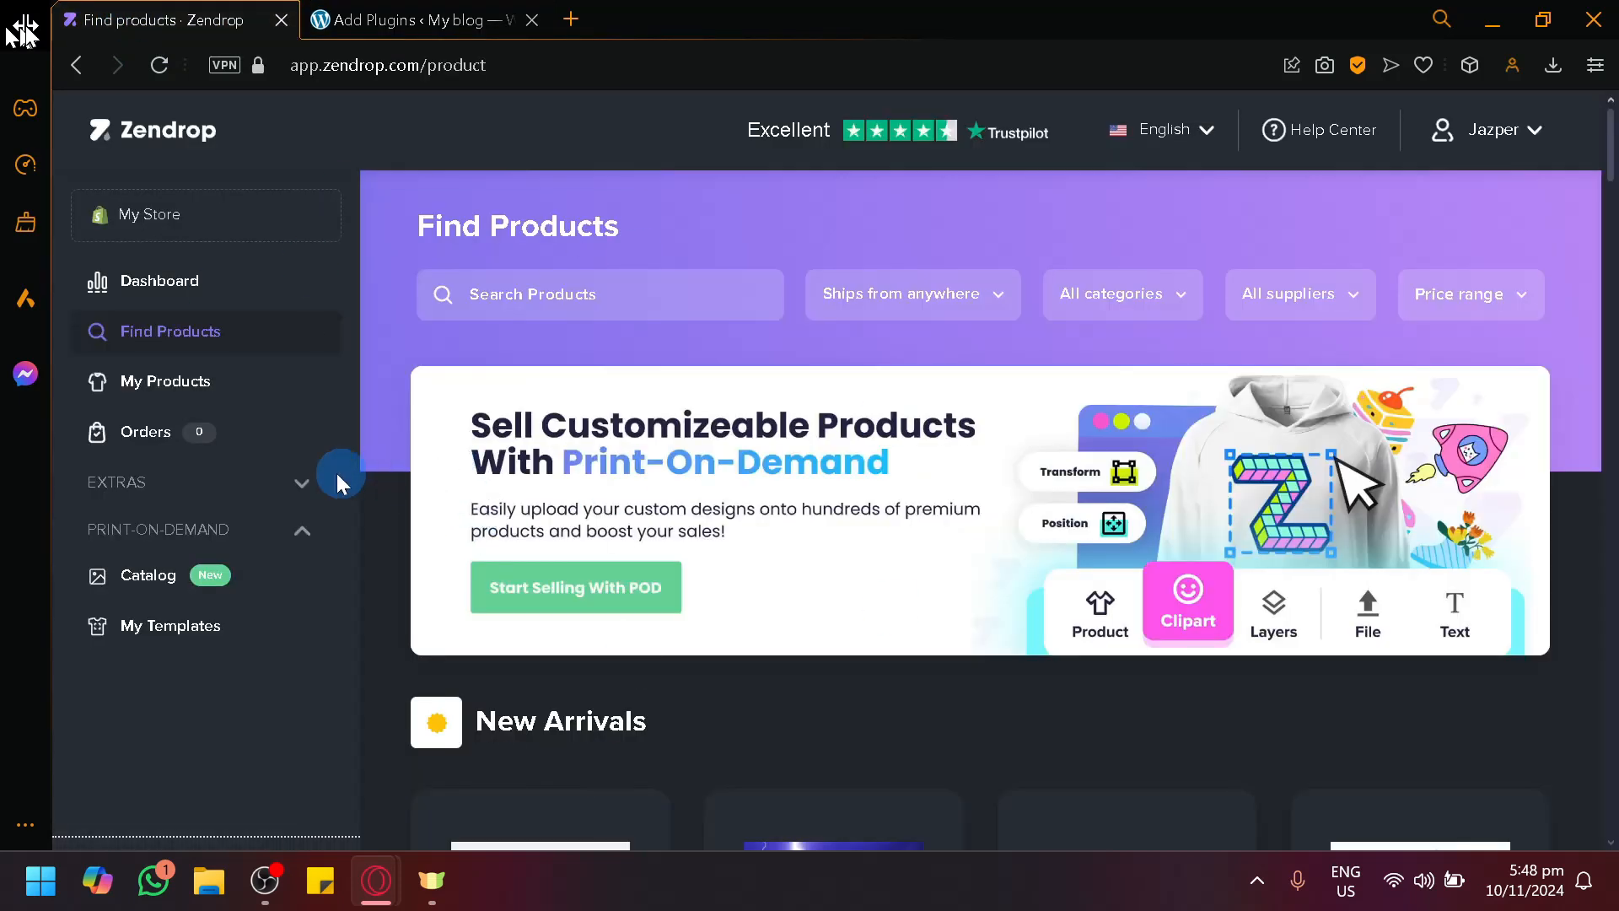
click(245, 432)
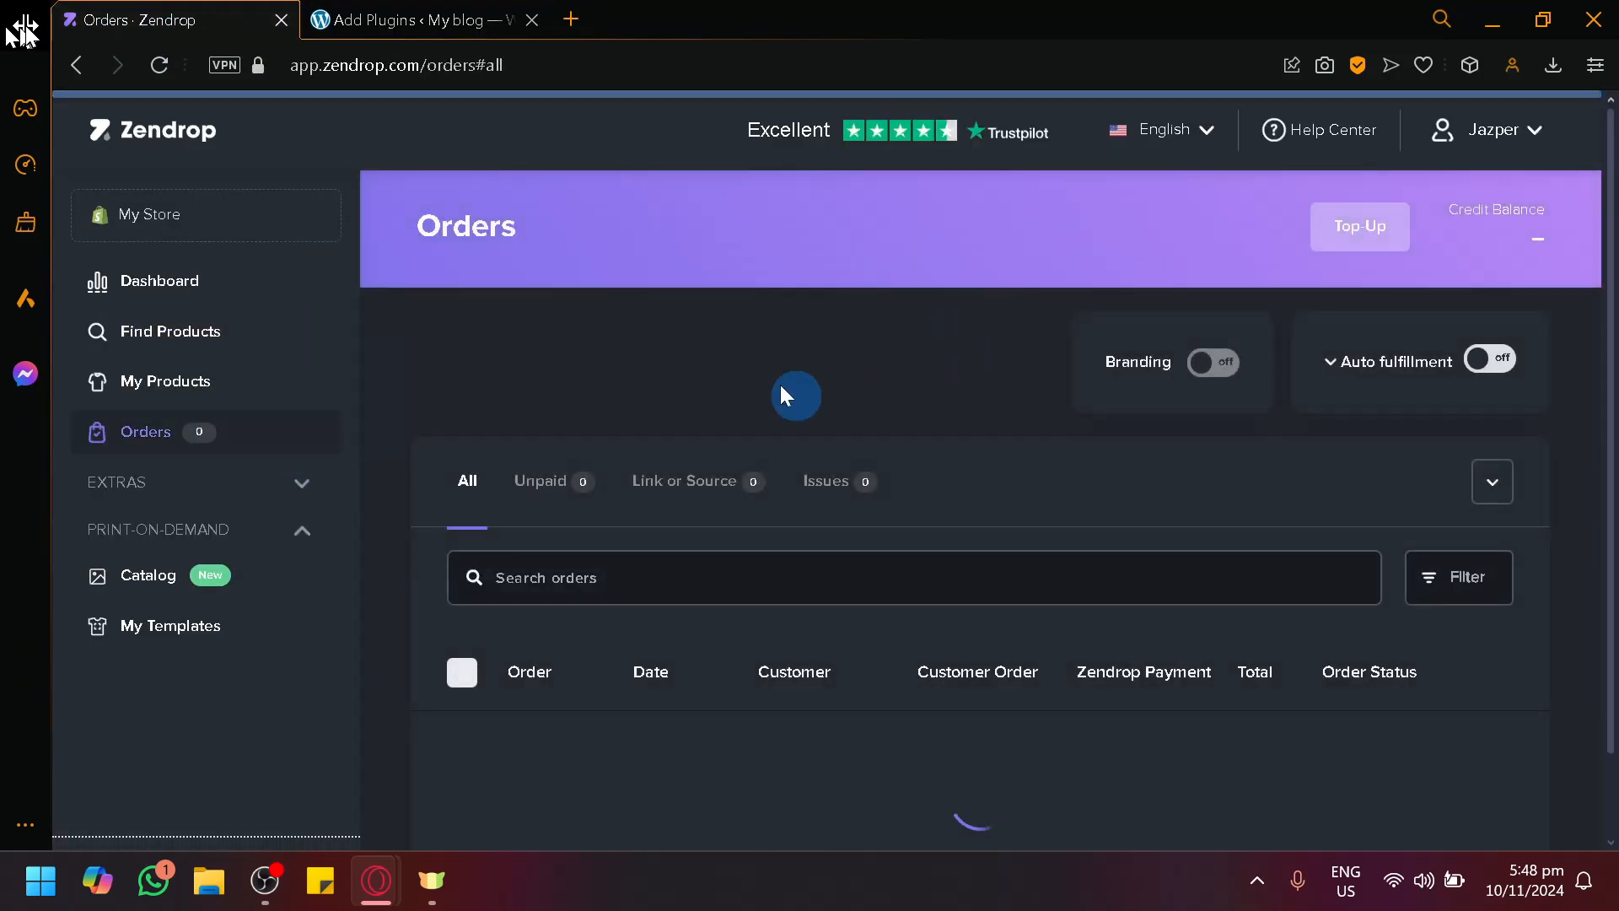
click(376, 17)
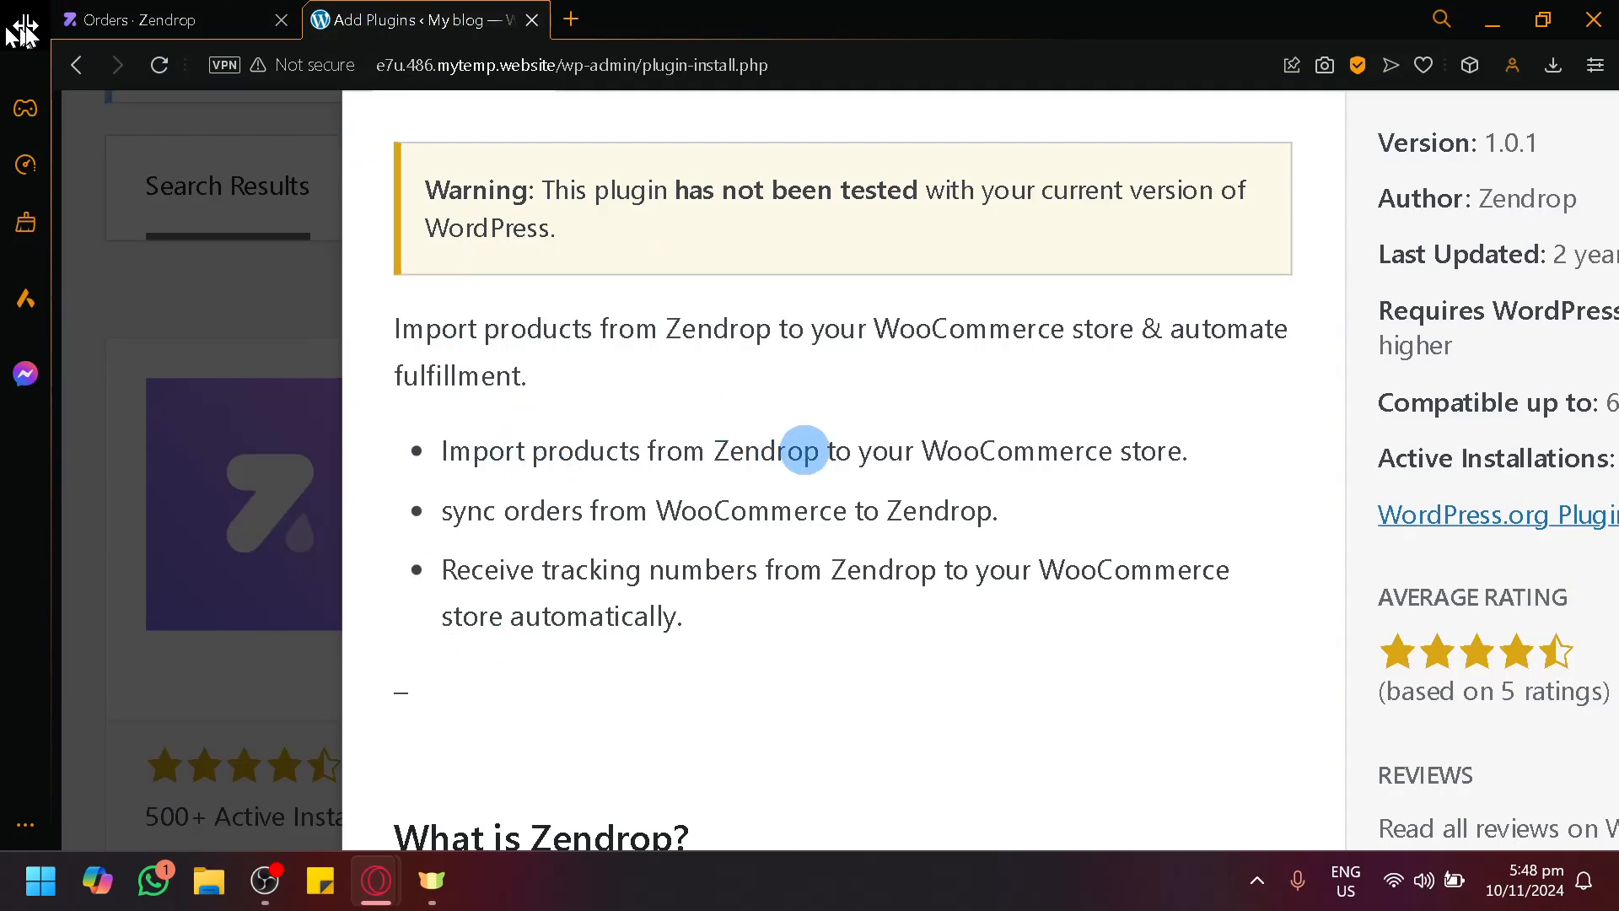
Step: Read through the Zendrop plugin description, including the sections on trusted suppliers, auto-fulfillment and custom packaging
scroll(809, 503, down, 3)
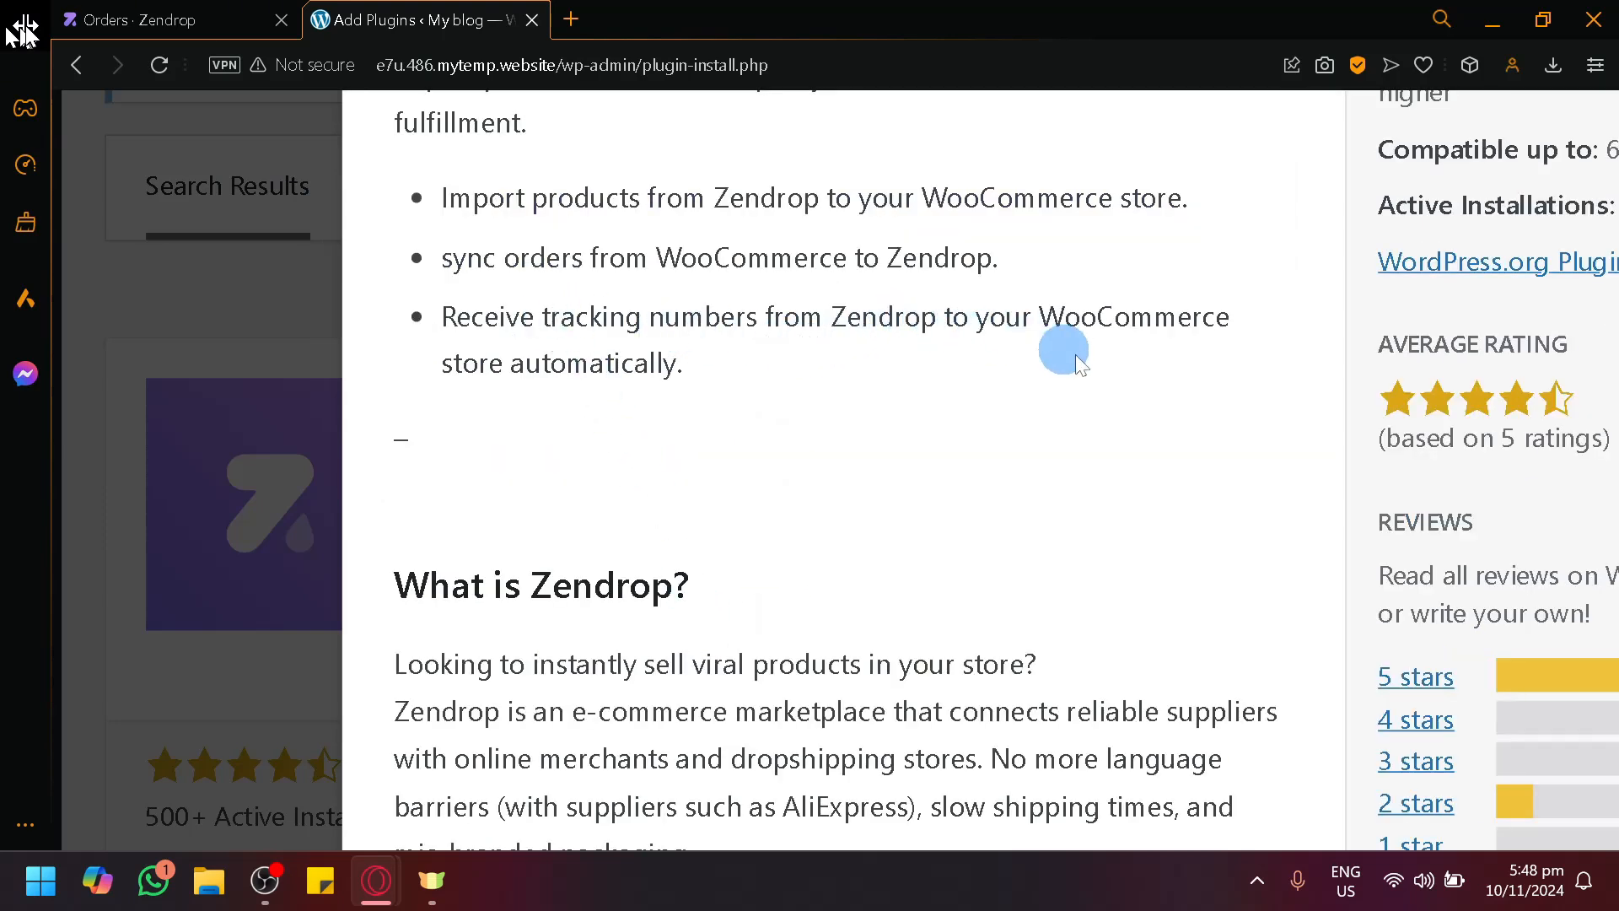
scroll(1097, 434, down, 5)
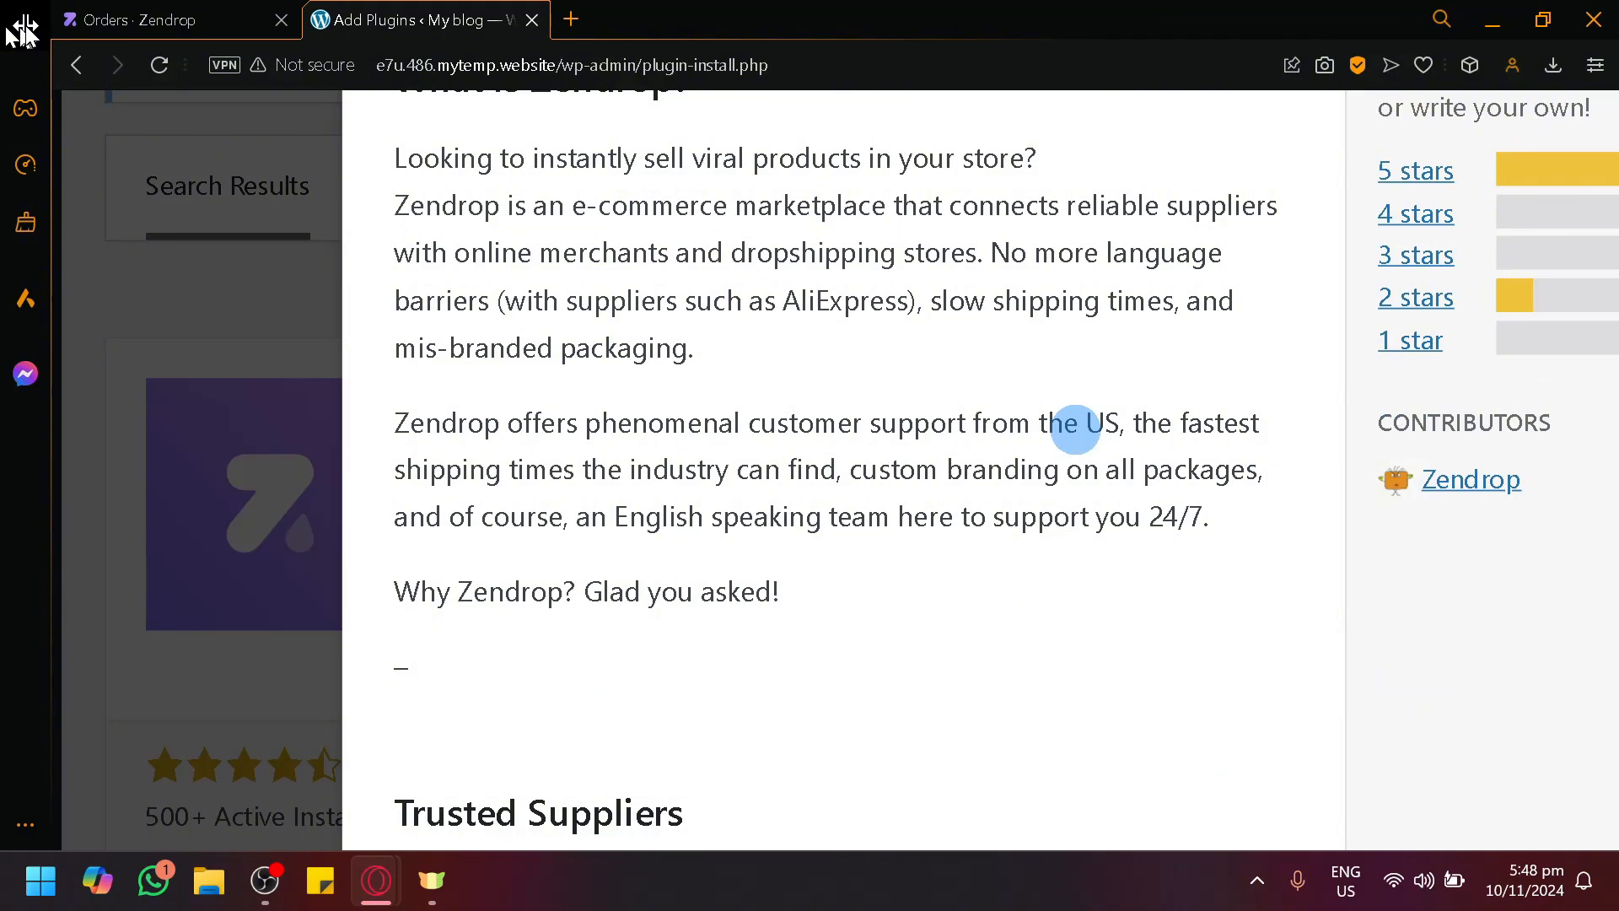
scroll(1074, 427, up, 3)
scroll(1074, 426, down, 8)
scroll(1074, 427, up, 5)
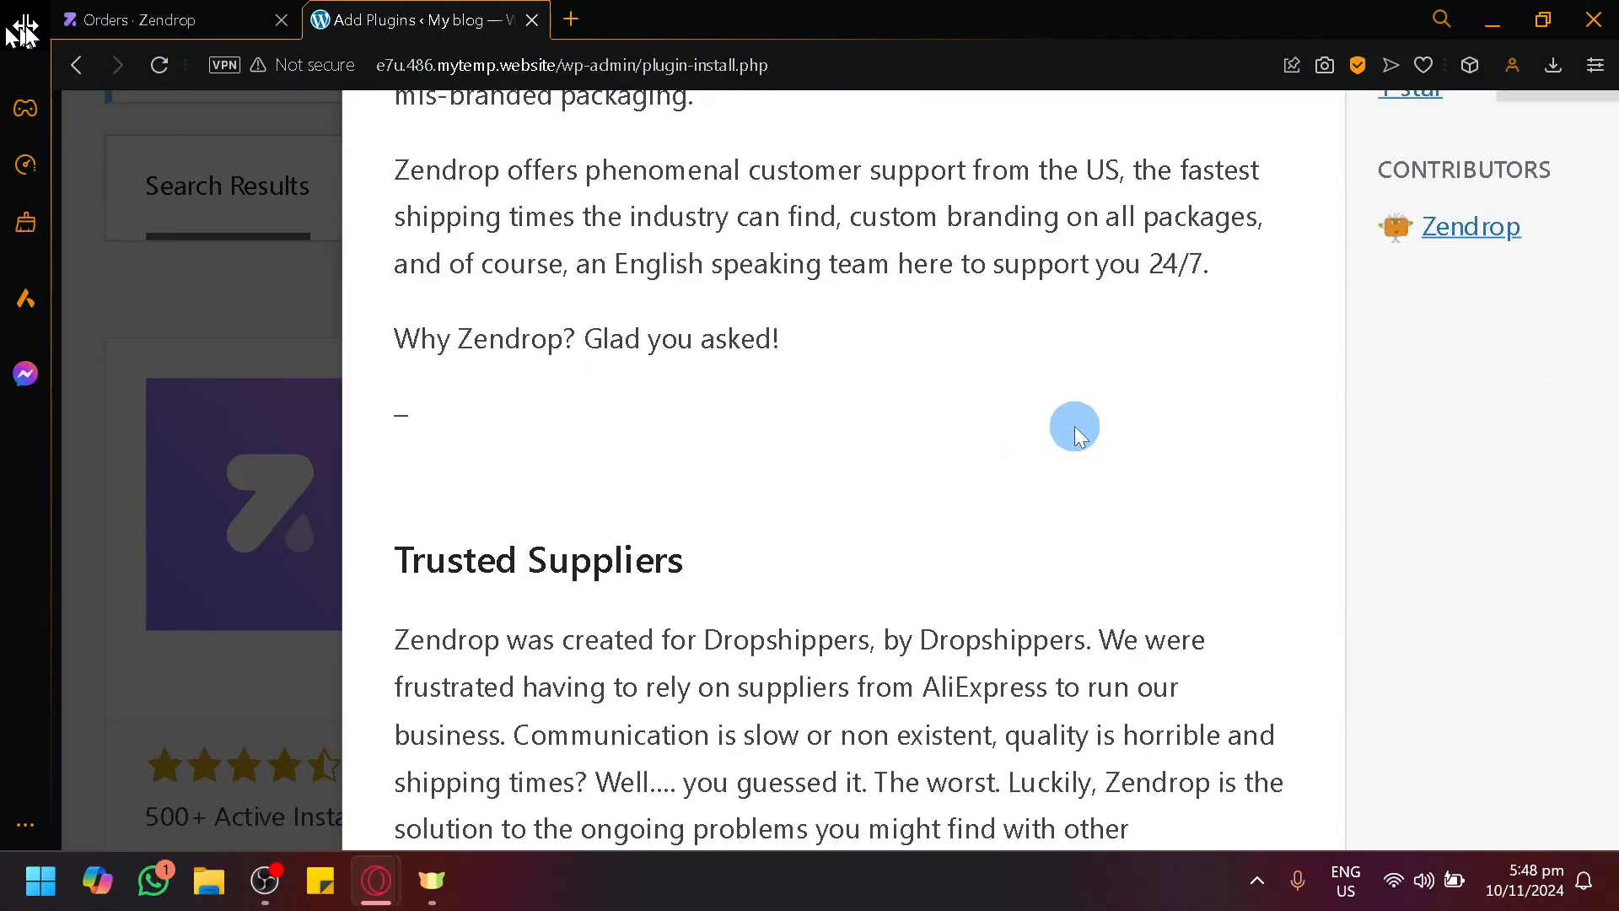
scroll(1074, 426, down, 10)
key(ctrl+0)
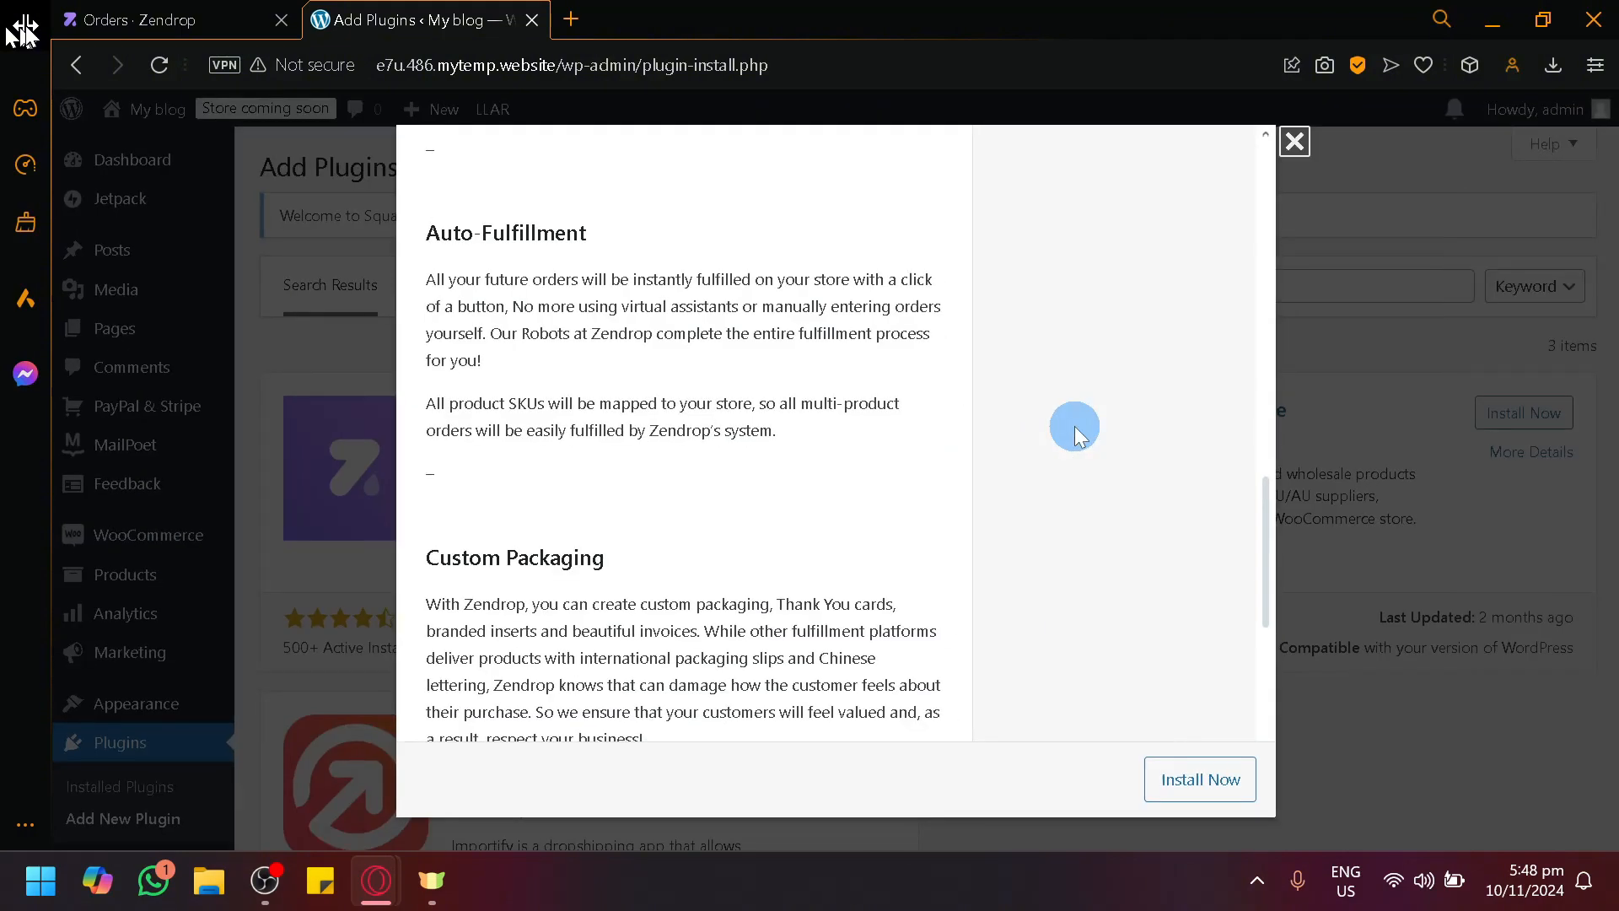
scroll(781, 518, down, 5)
scroll(780, 518, up, 18)
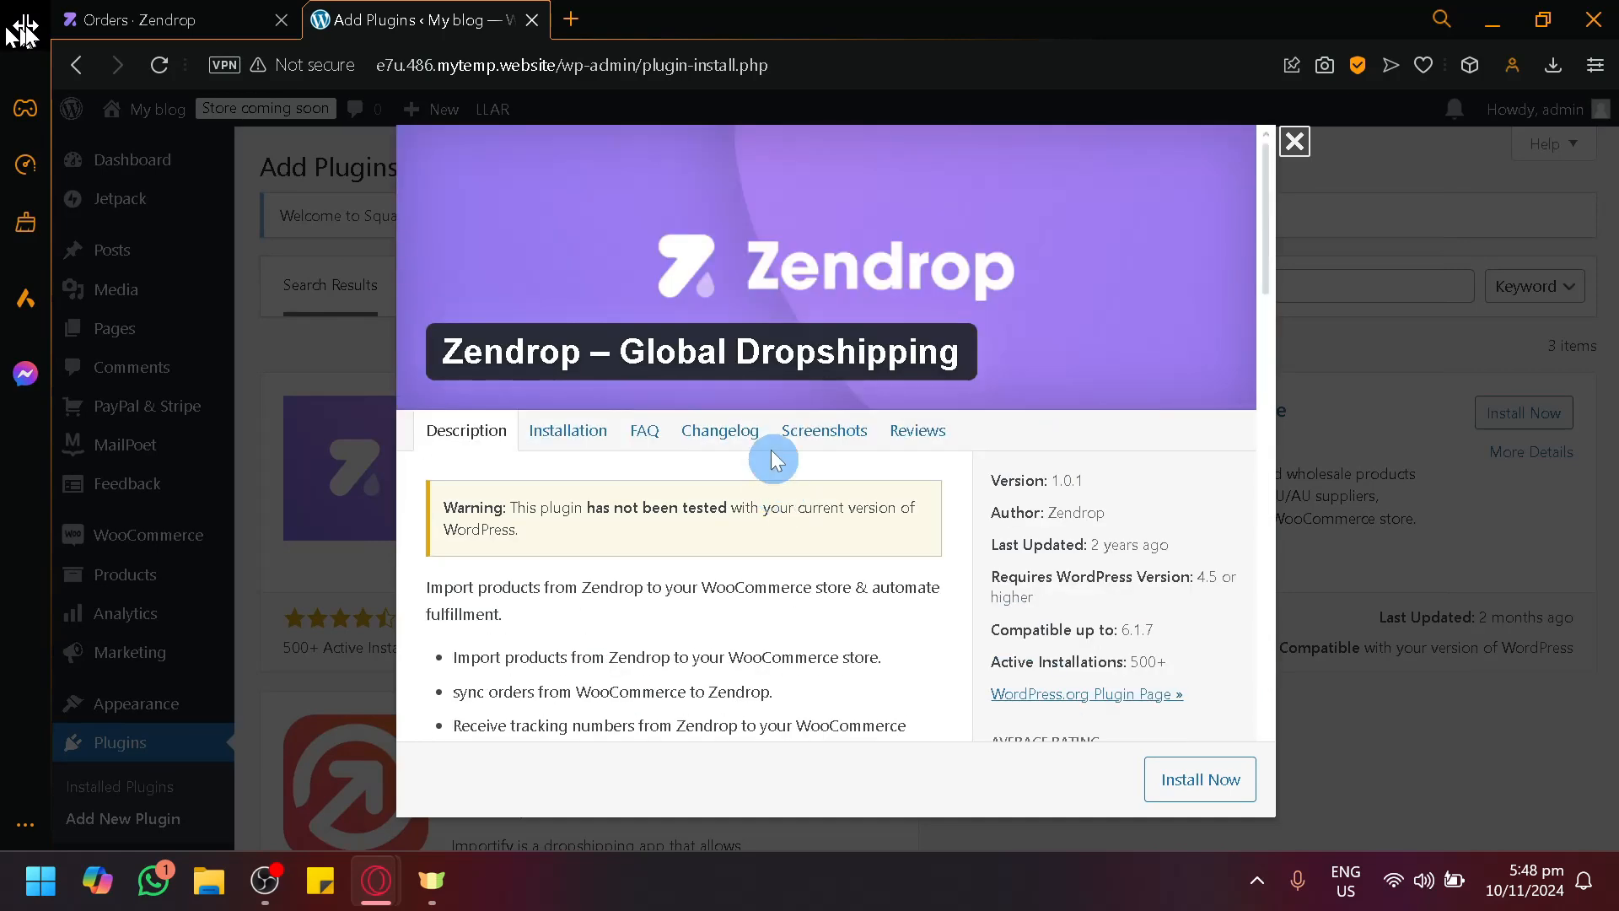
Step: Look through the plugin's Installation, FAQ, Screenshots and Reviews sections, and return to its Description
click(569, 431)
scroll(742, 611, down, 3)
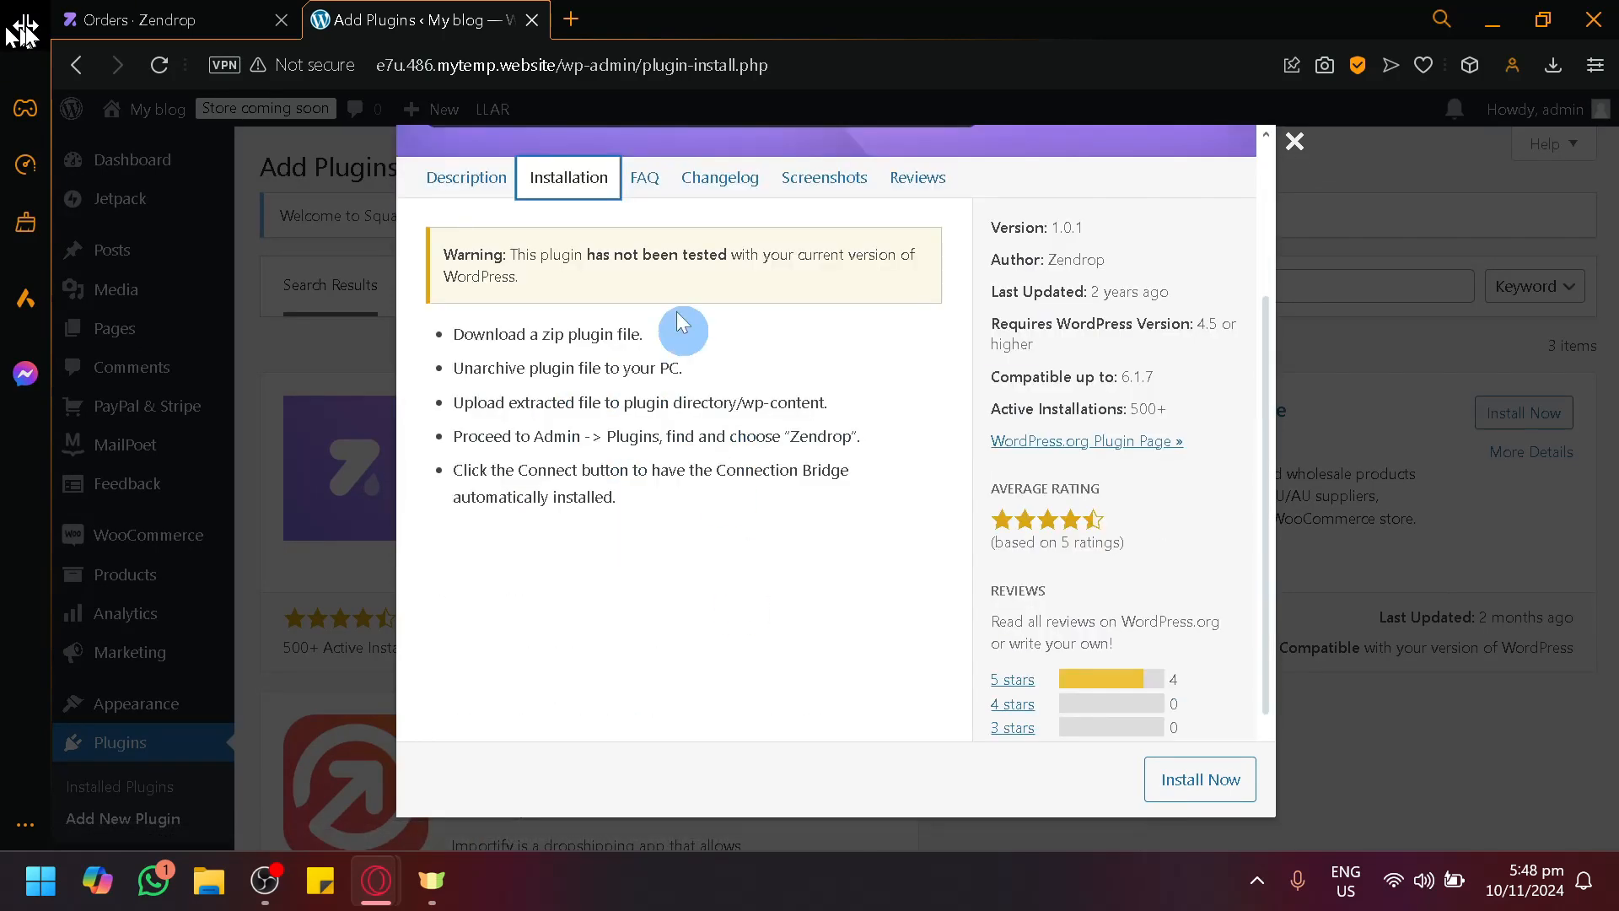
click(646, 178)
click(823, 176)
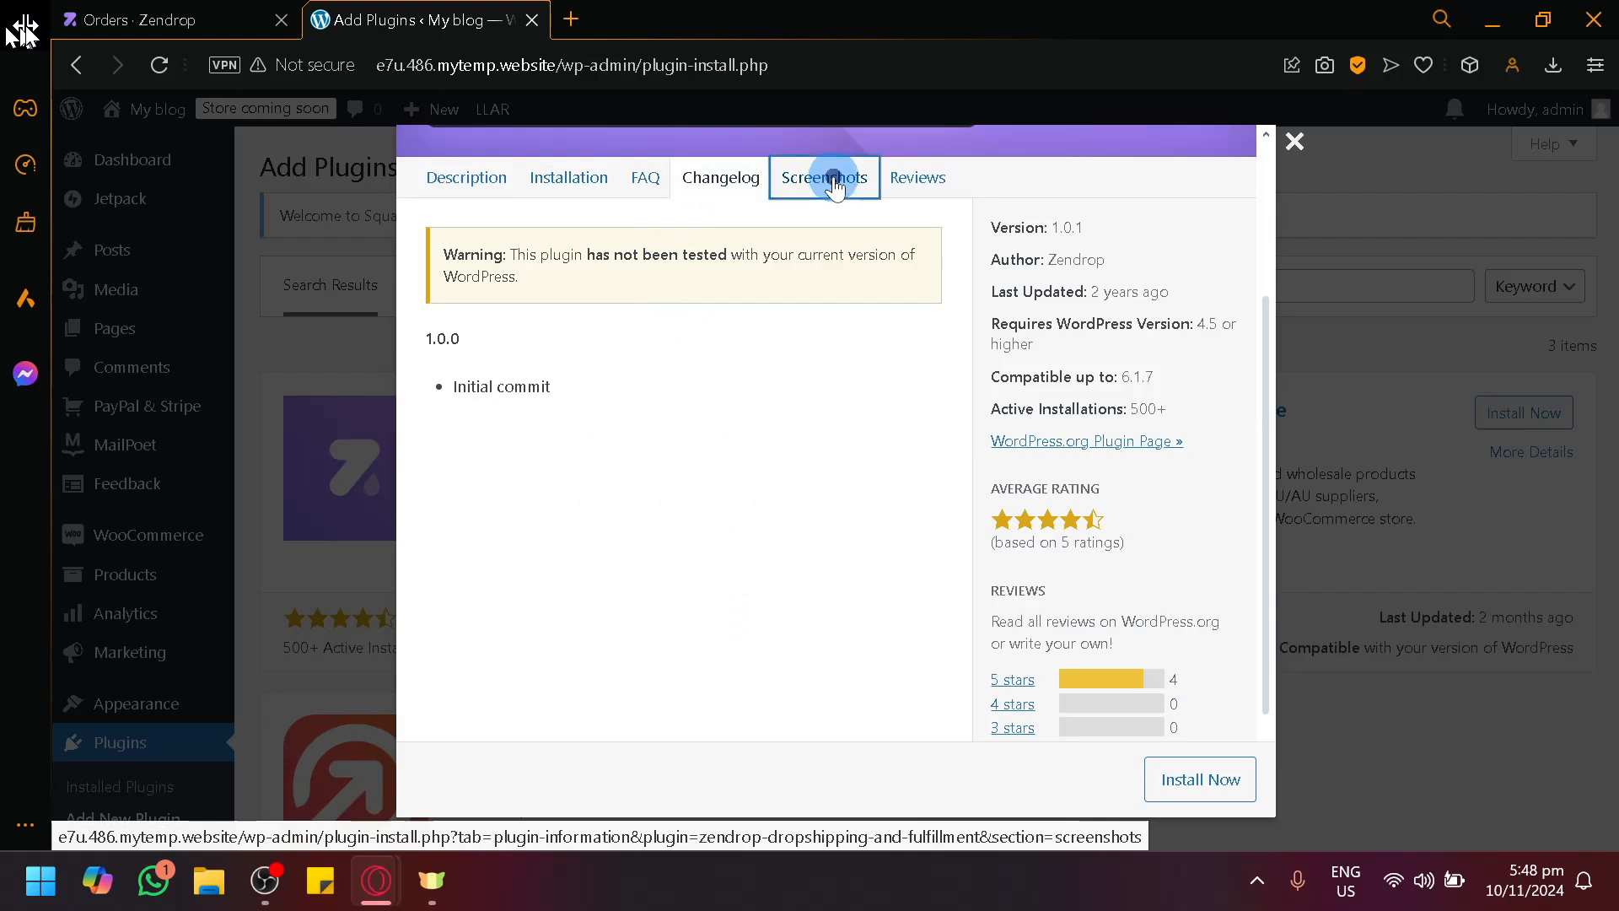
click(914, 178)
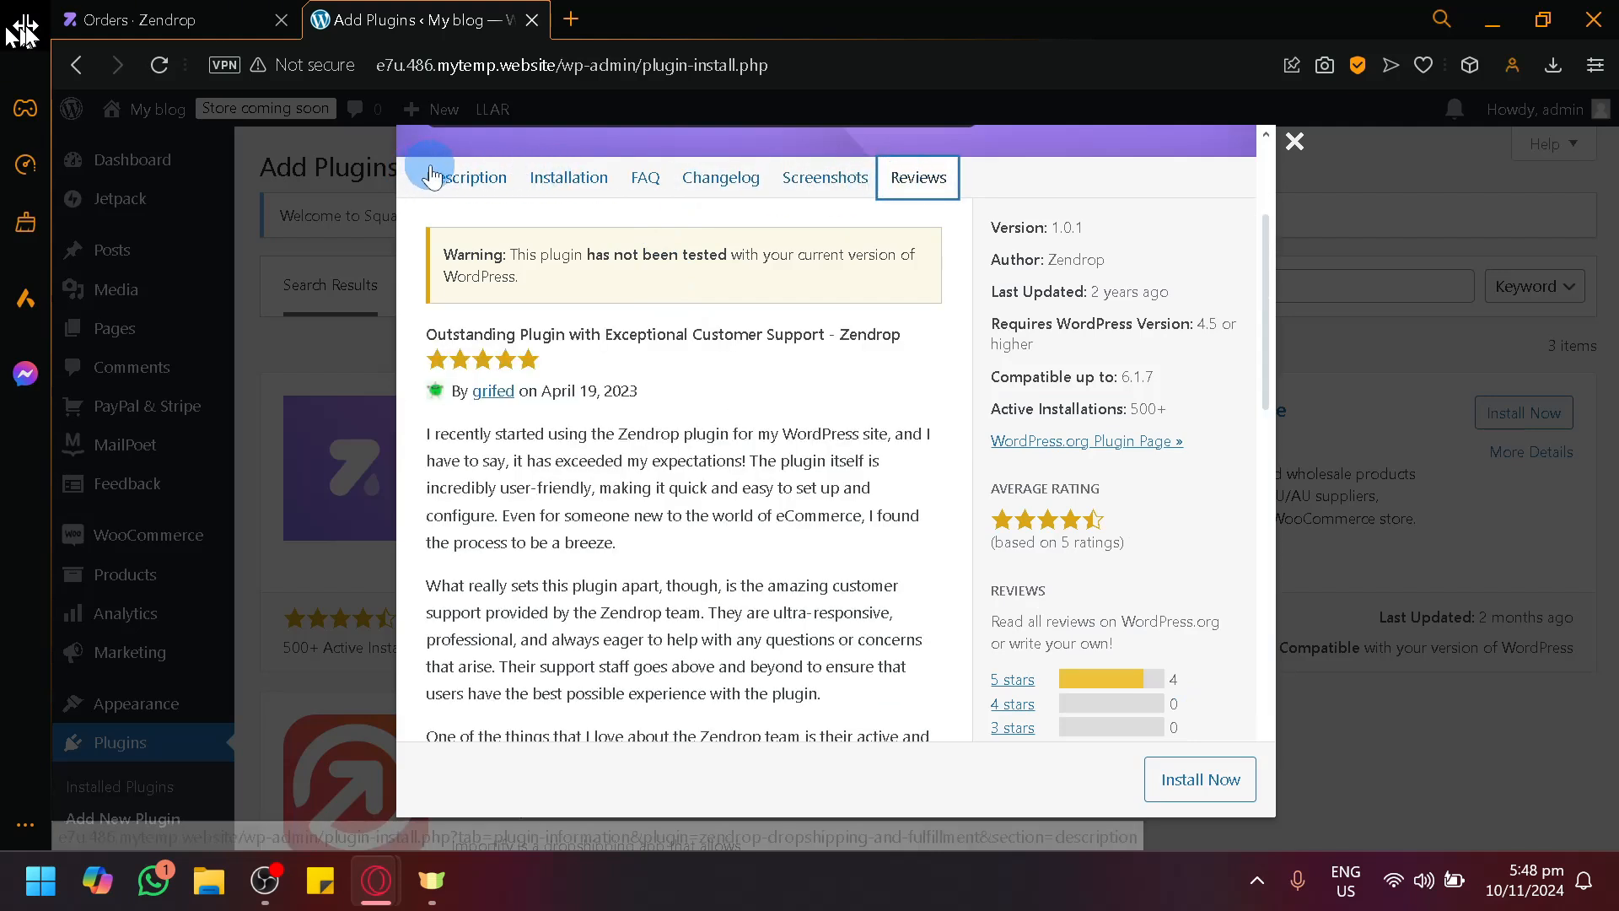
scroll(781, 479, down, 10)
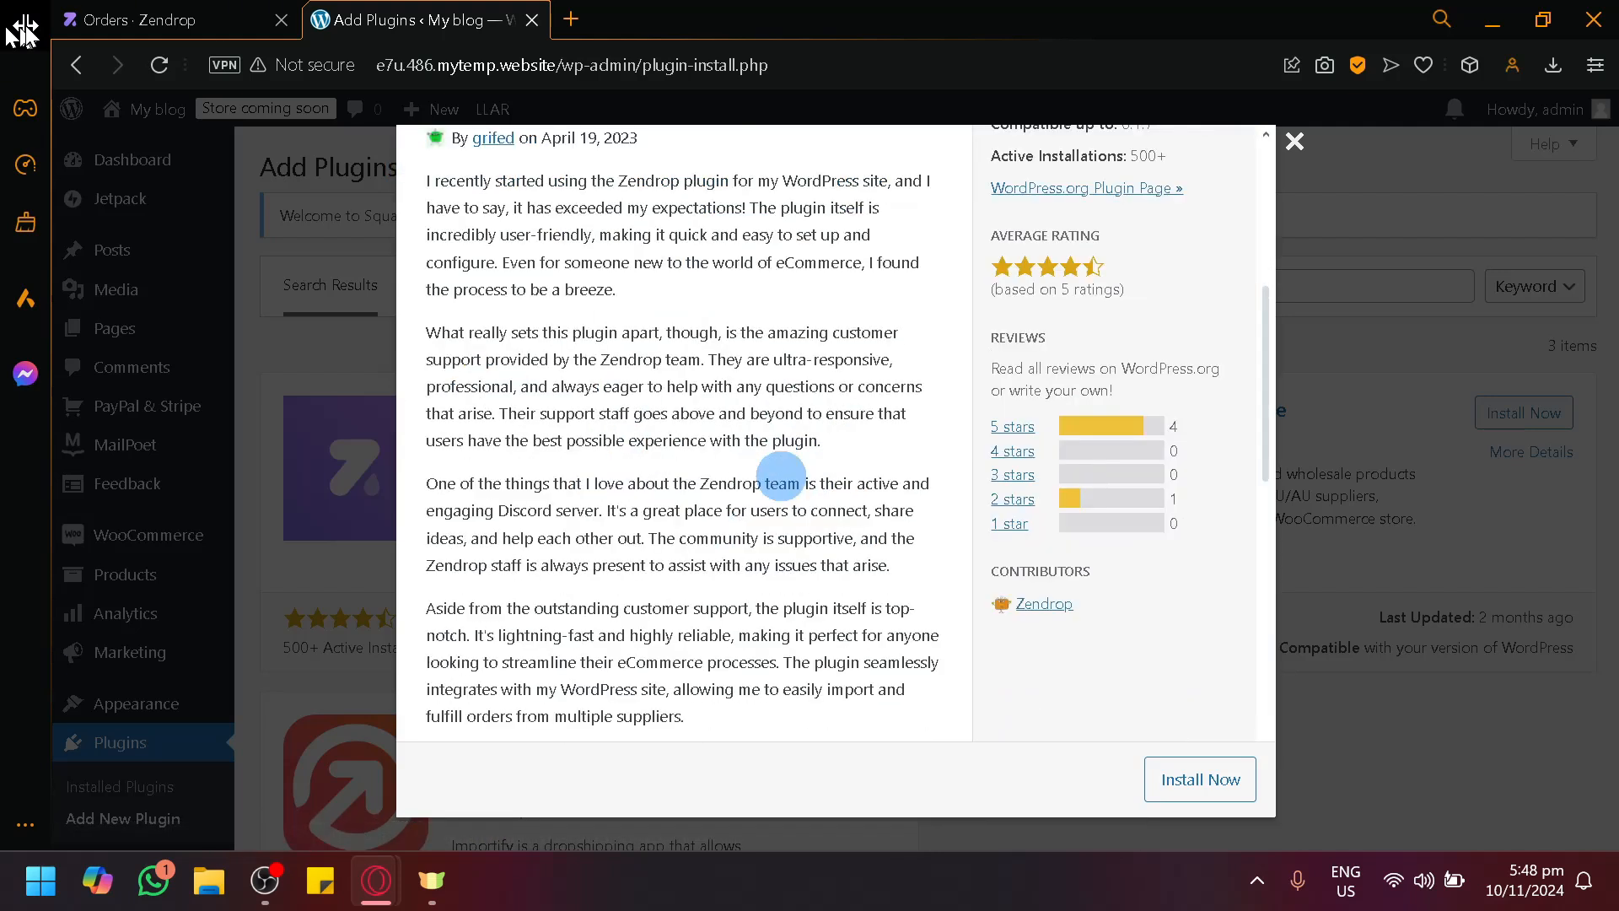
scroll(781, 479, down, 5)
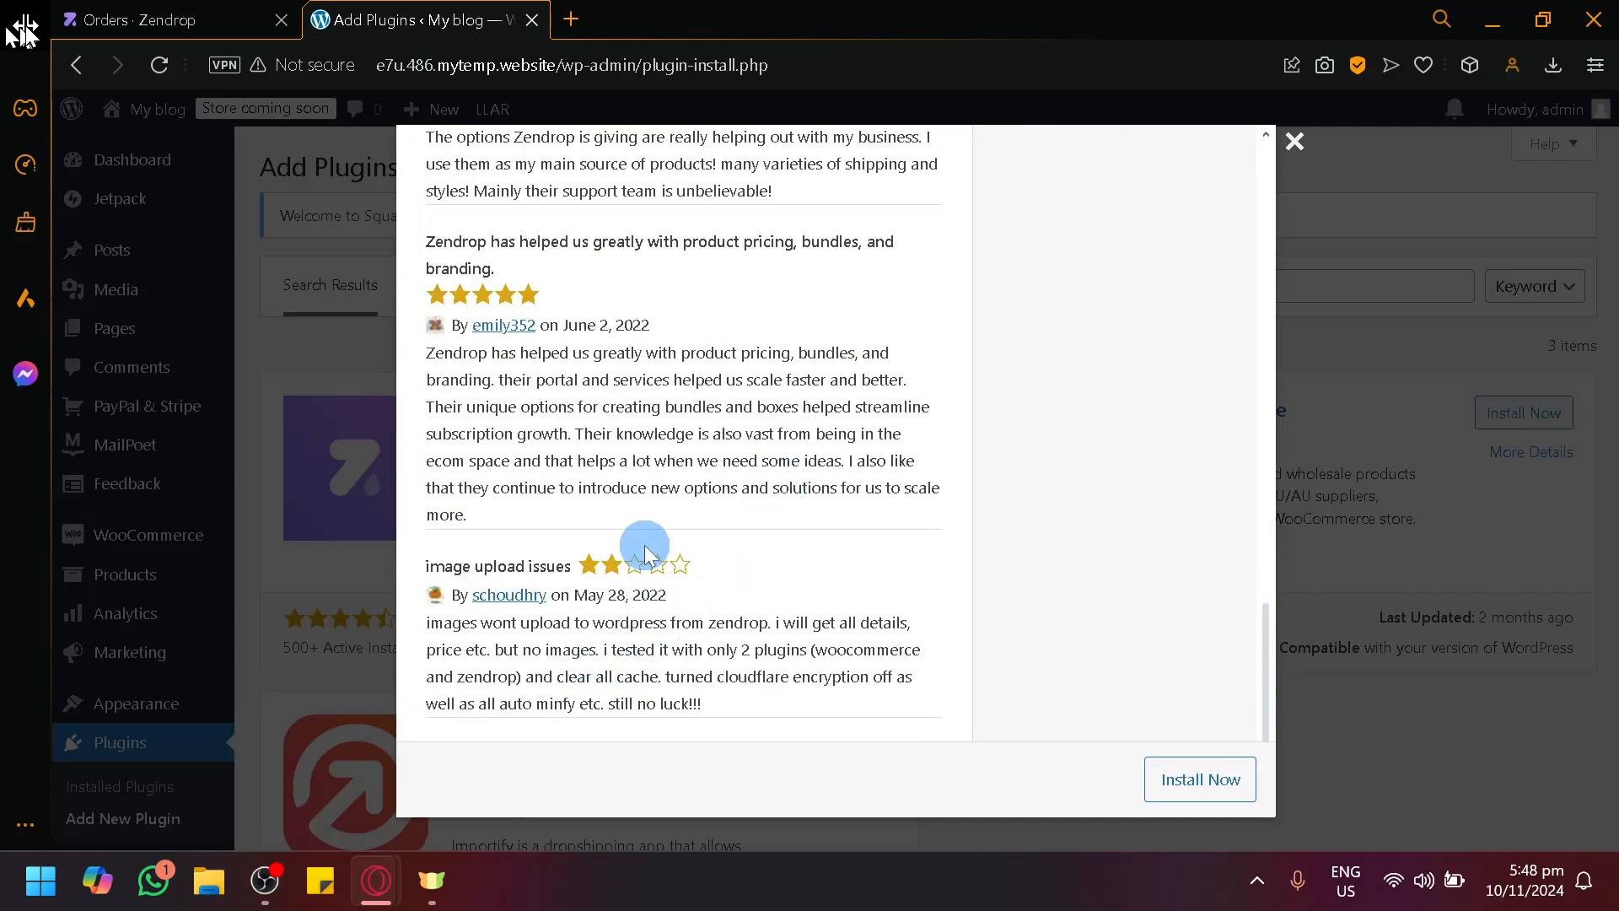
scroll(645, 554, up, 15)
click(460, 430)
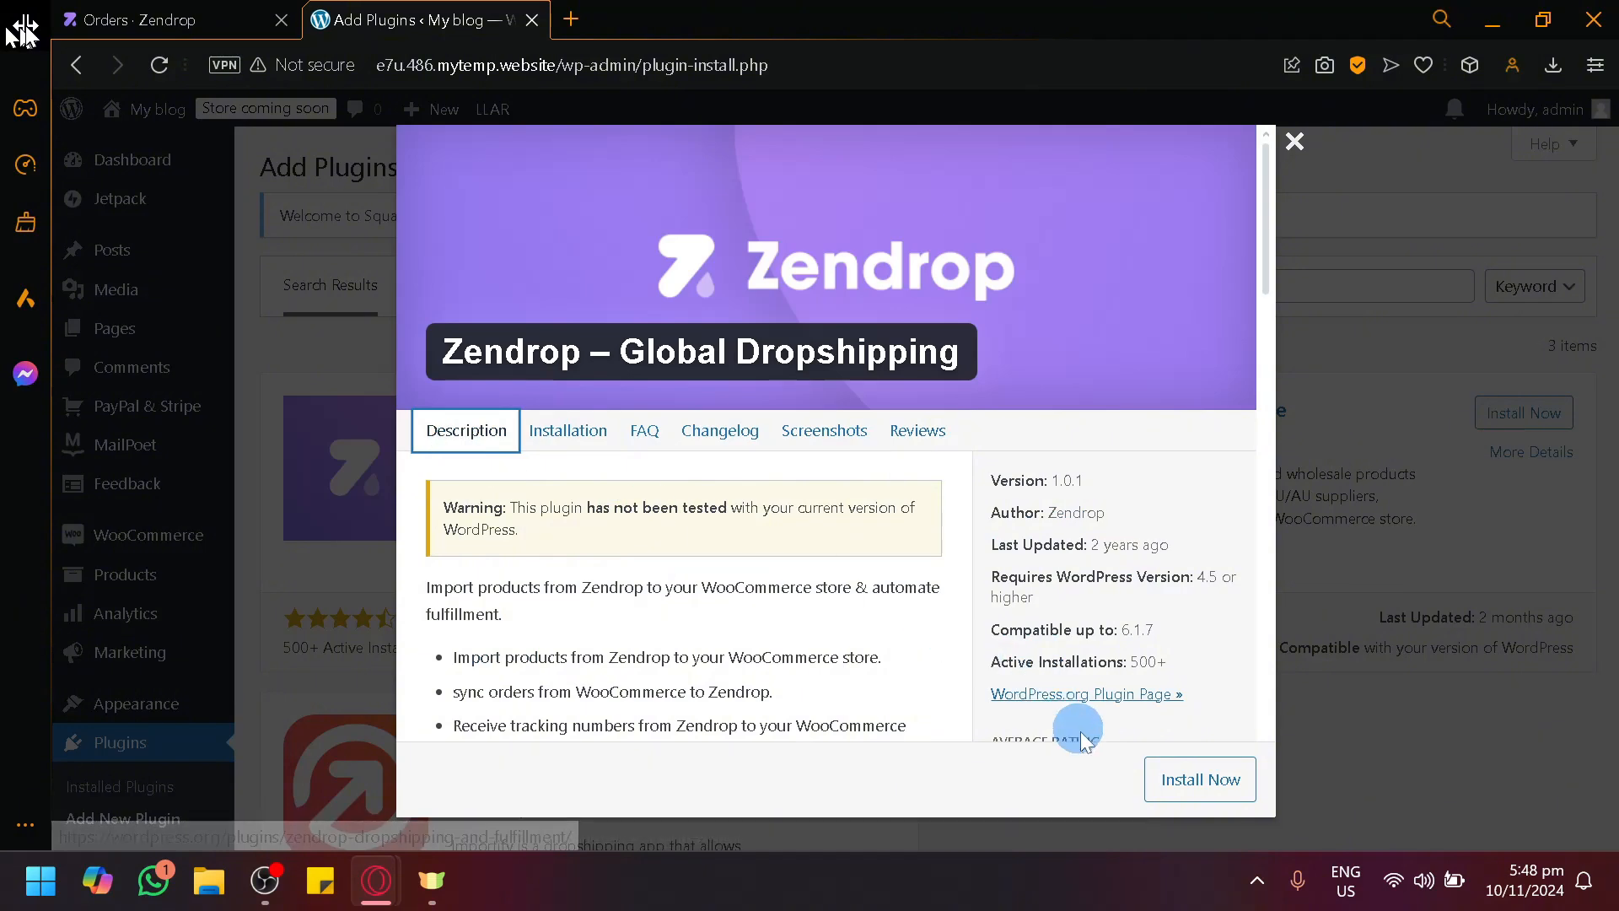
Step: Install the Zendrop – Global Dropshipping plugin and activate it
click(1163, 776)
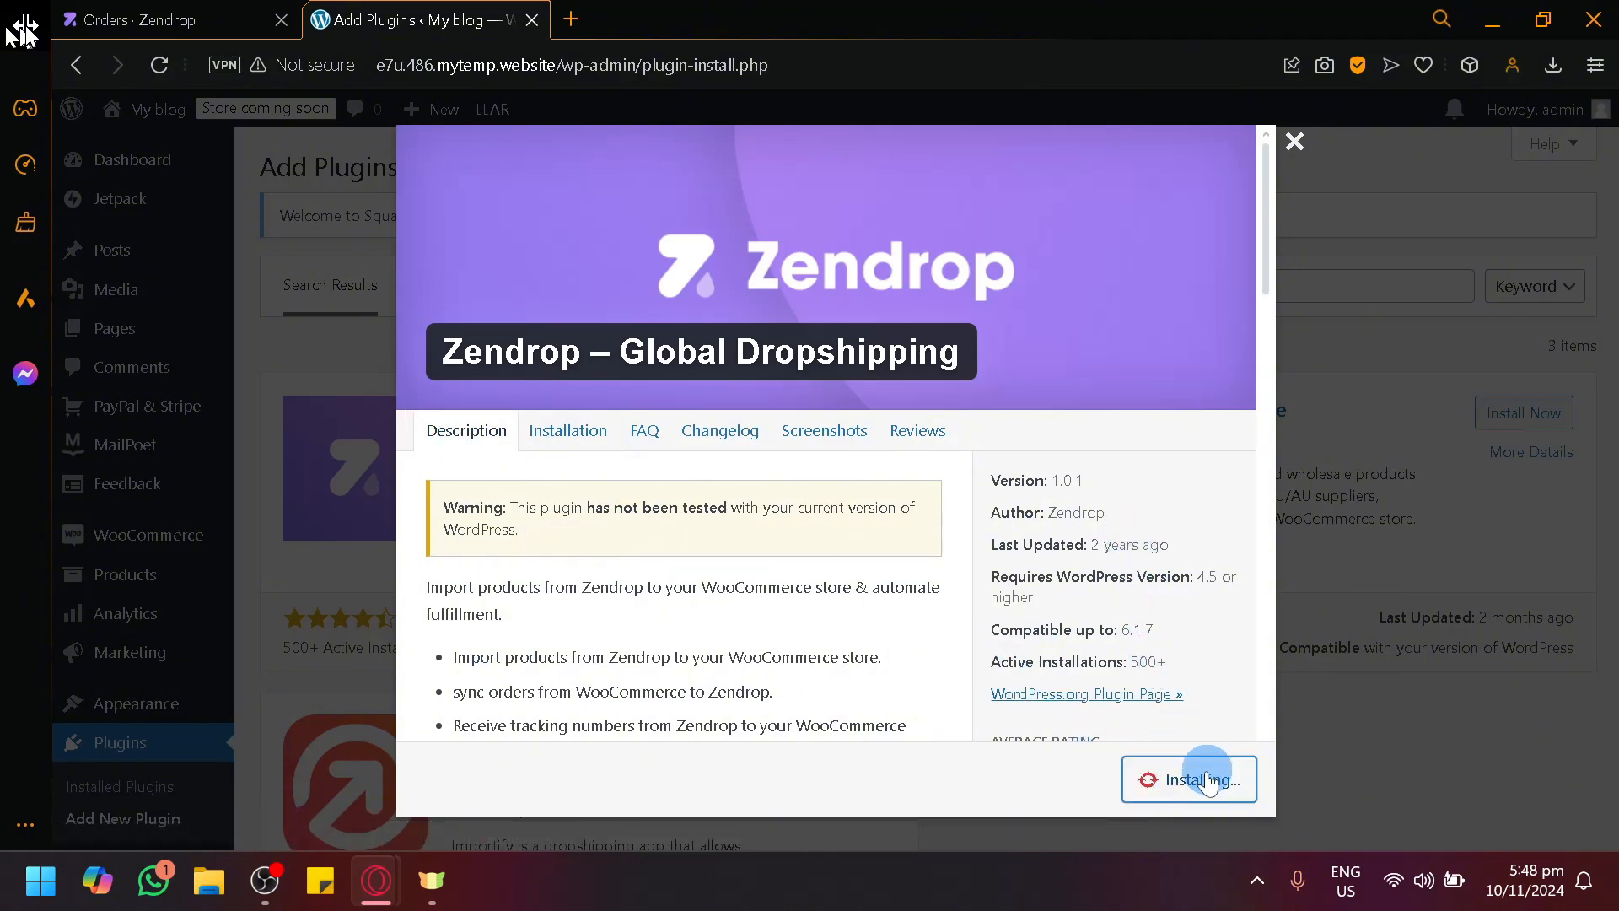
scroll(1205, 772, down, 3)
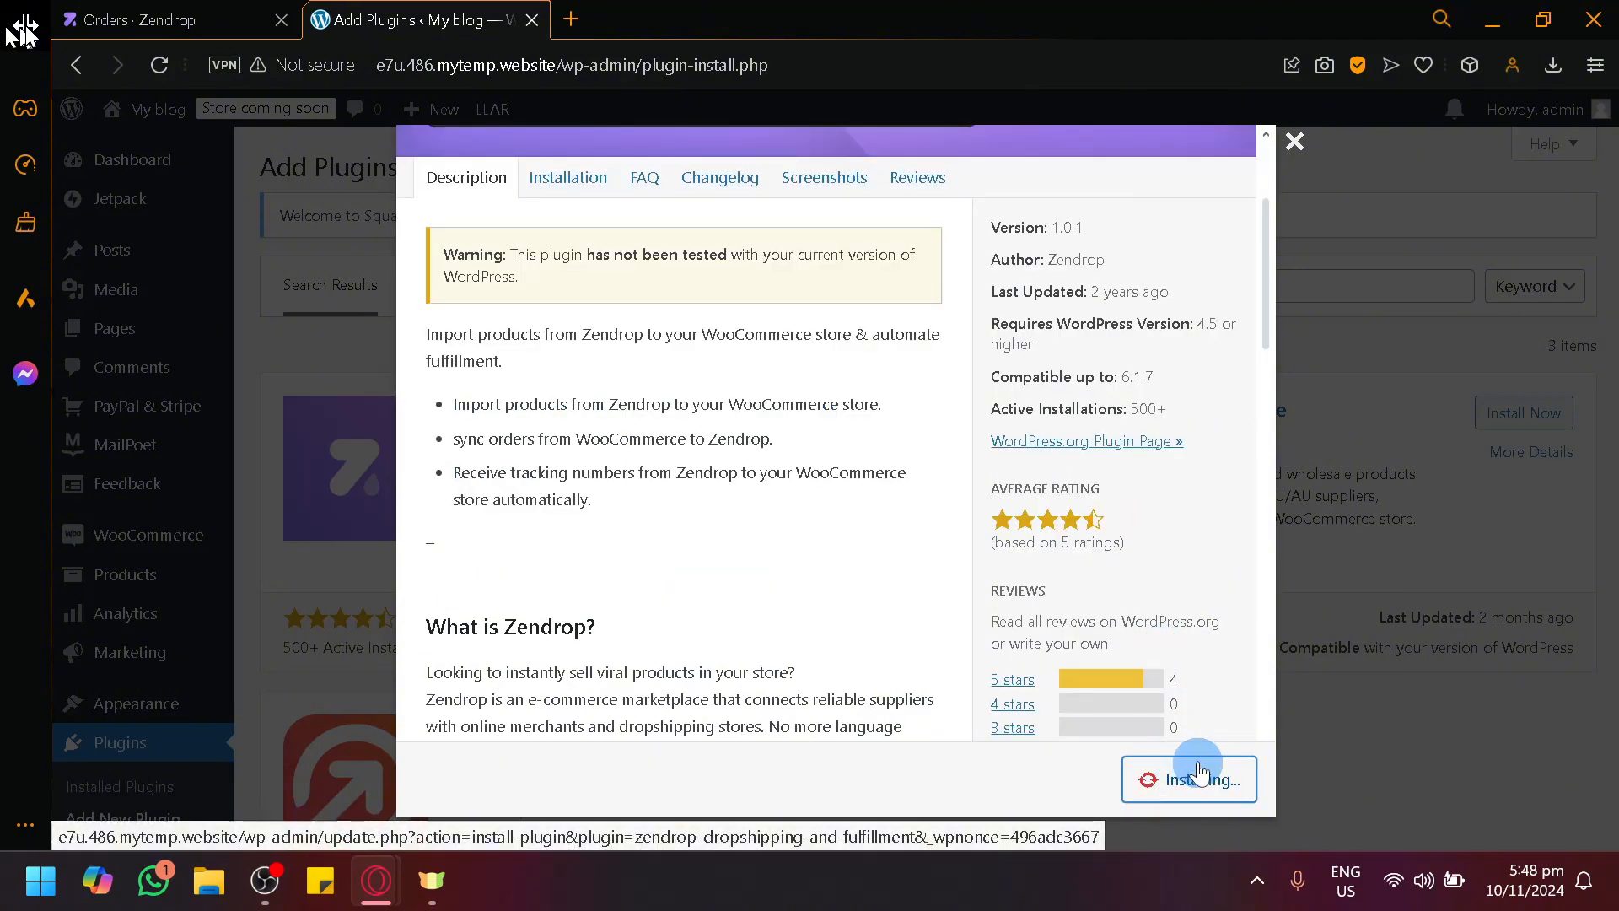
scroll(1116, 388, up, 5)
scroll(1115, 388, right, 2)
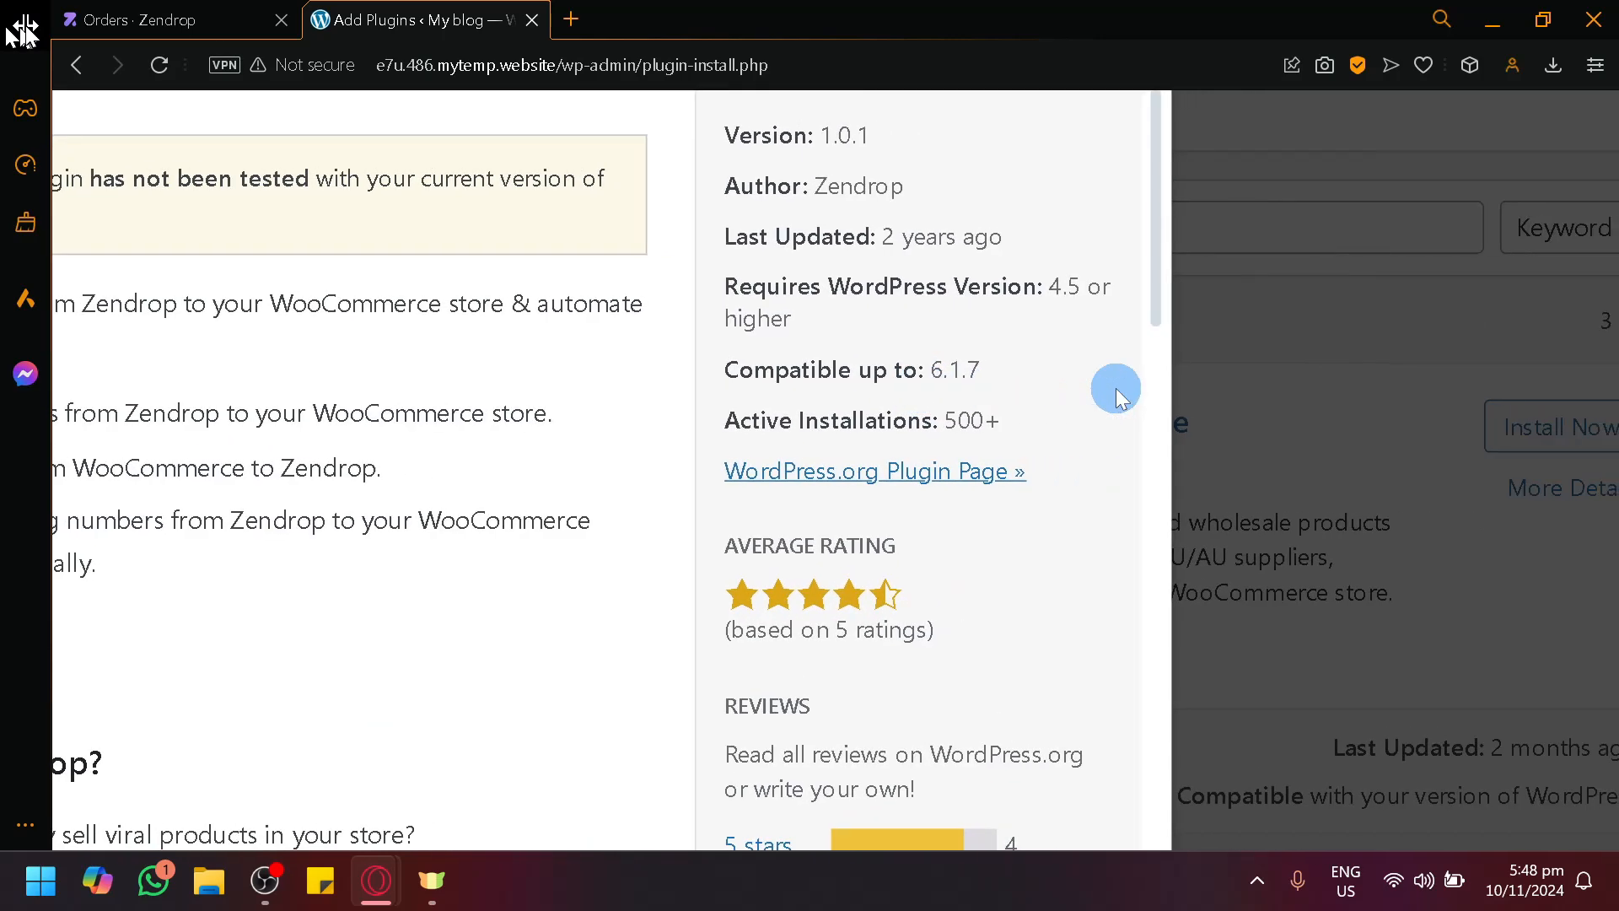
scroll(1004, 401, up, 3)
scroll(766, 377, up, 2)
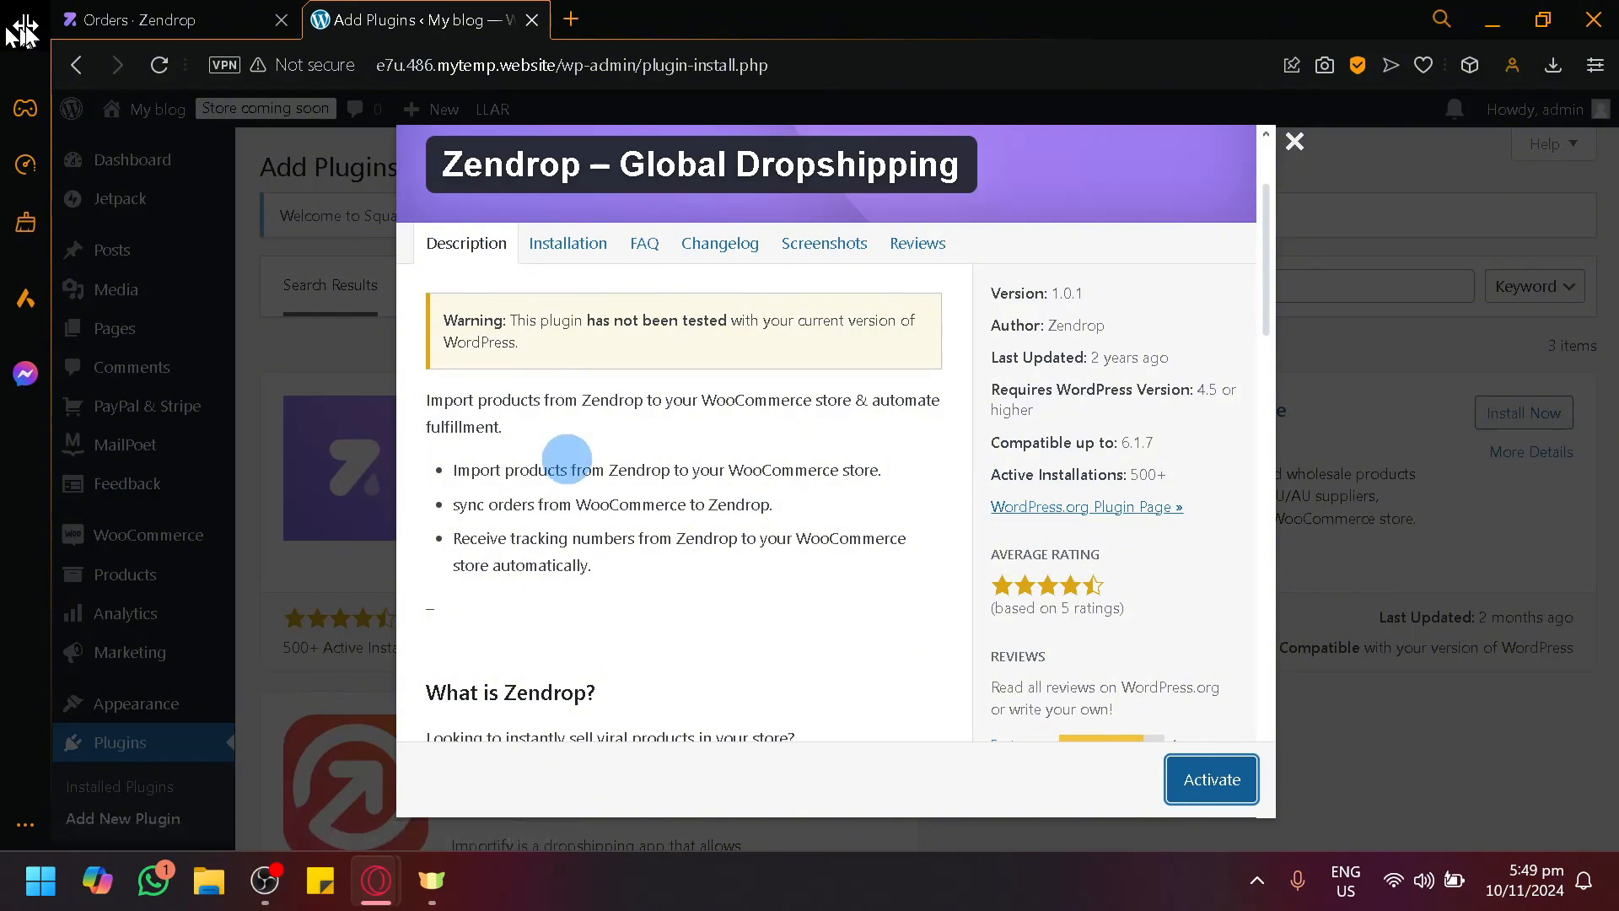
click(1220, 783)
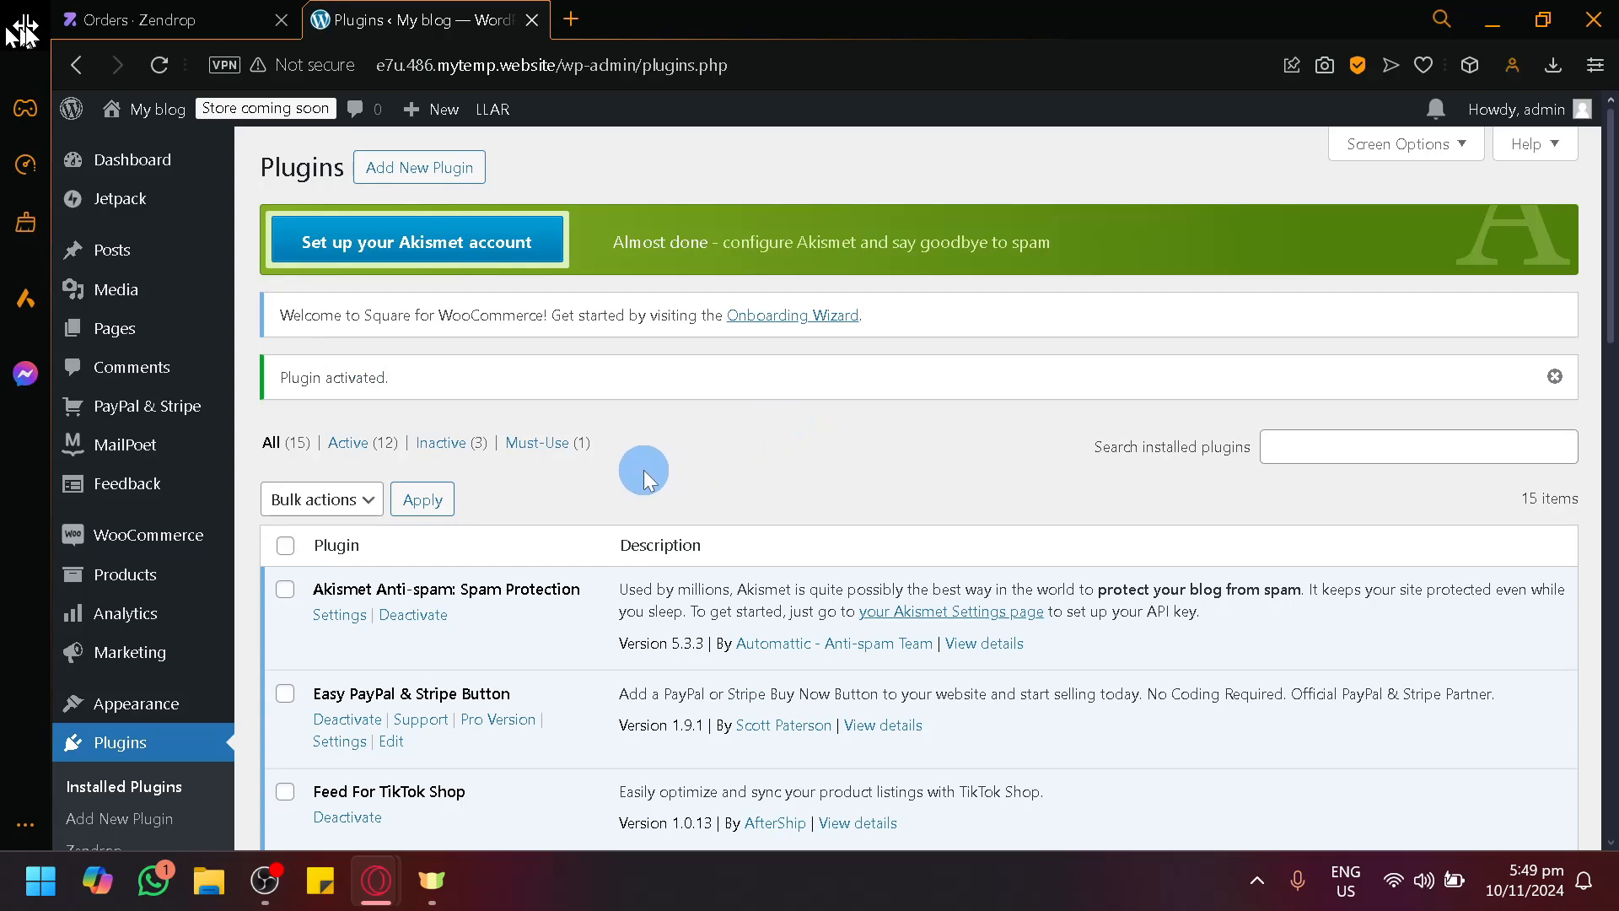
Step: Open the Zendrop plugin's page in WordPress and connect it to reveal the store's key information
scroll(644, 469, down, 5)
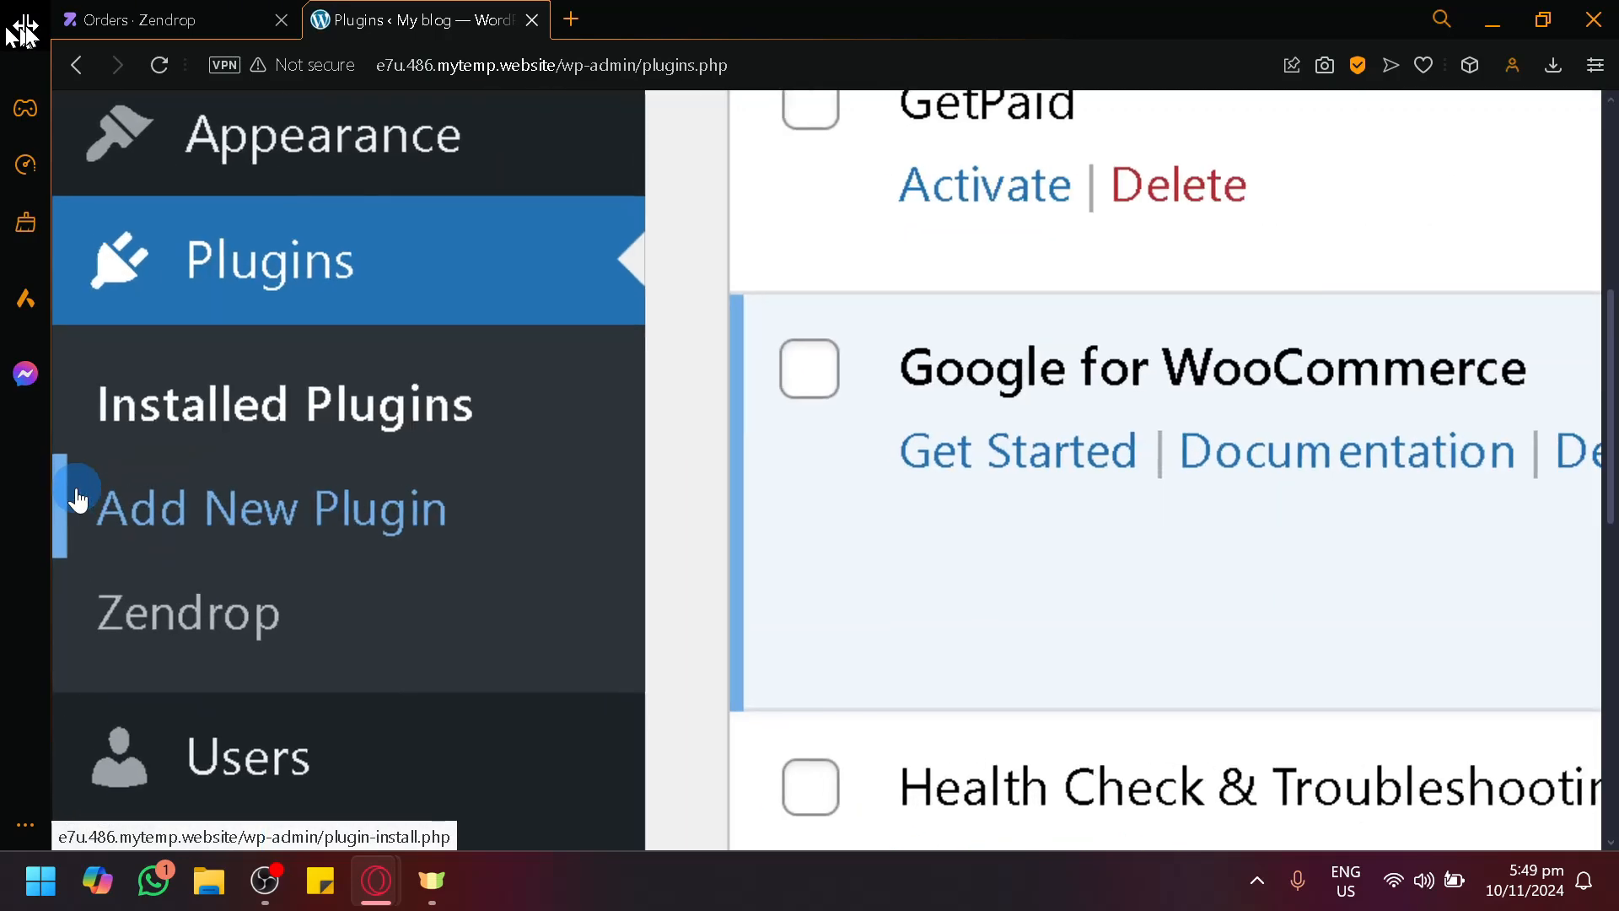
click(169, 618)
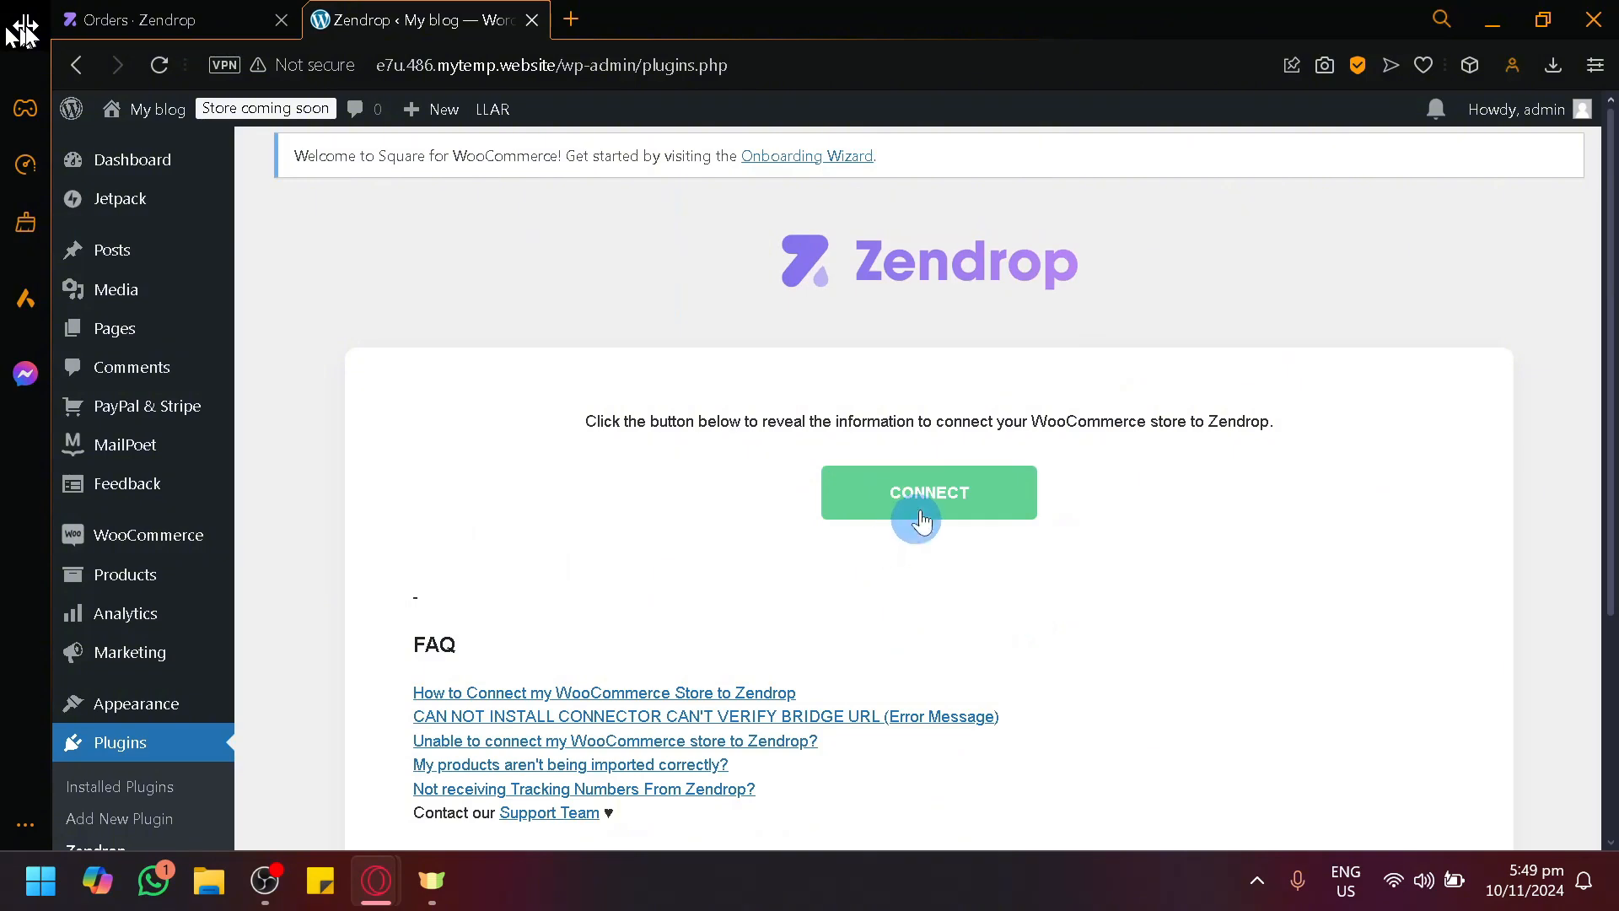
click(923, 520)
scroll(922, 501, down, 3)
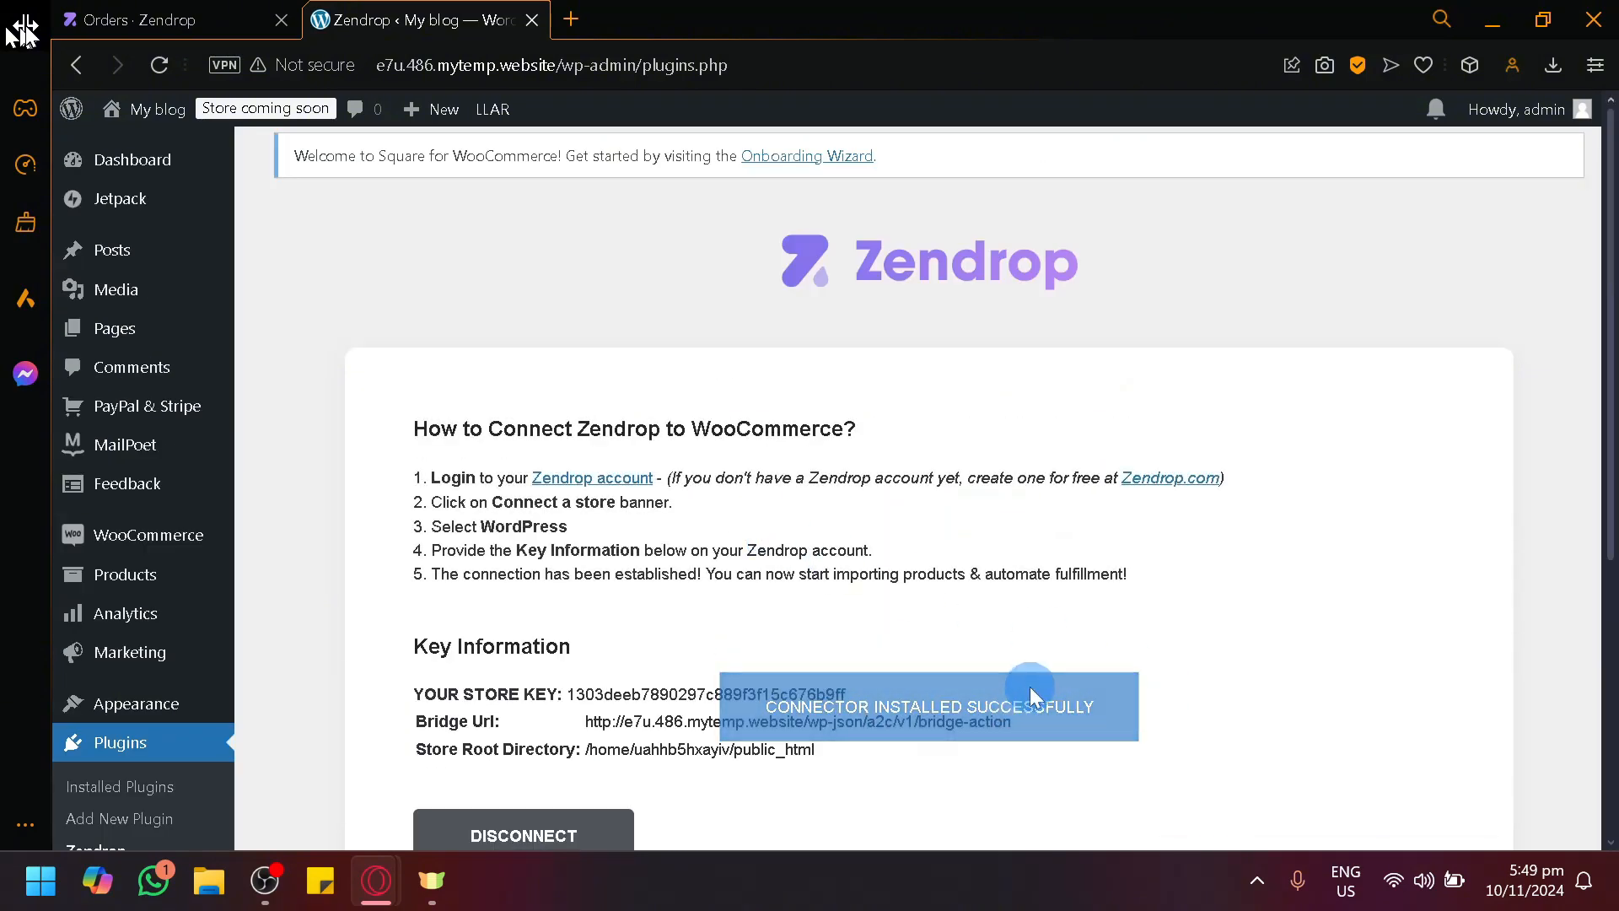
Step: Log out of the Zendrop account linked in the connection instructions and close the old Zendrop Orders tab
click(602, 478)
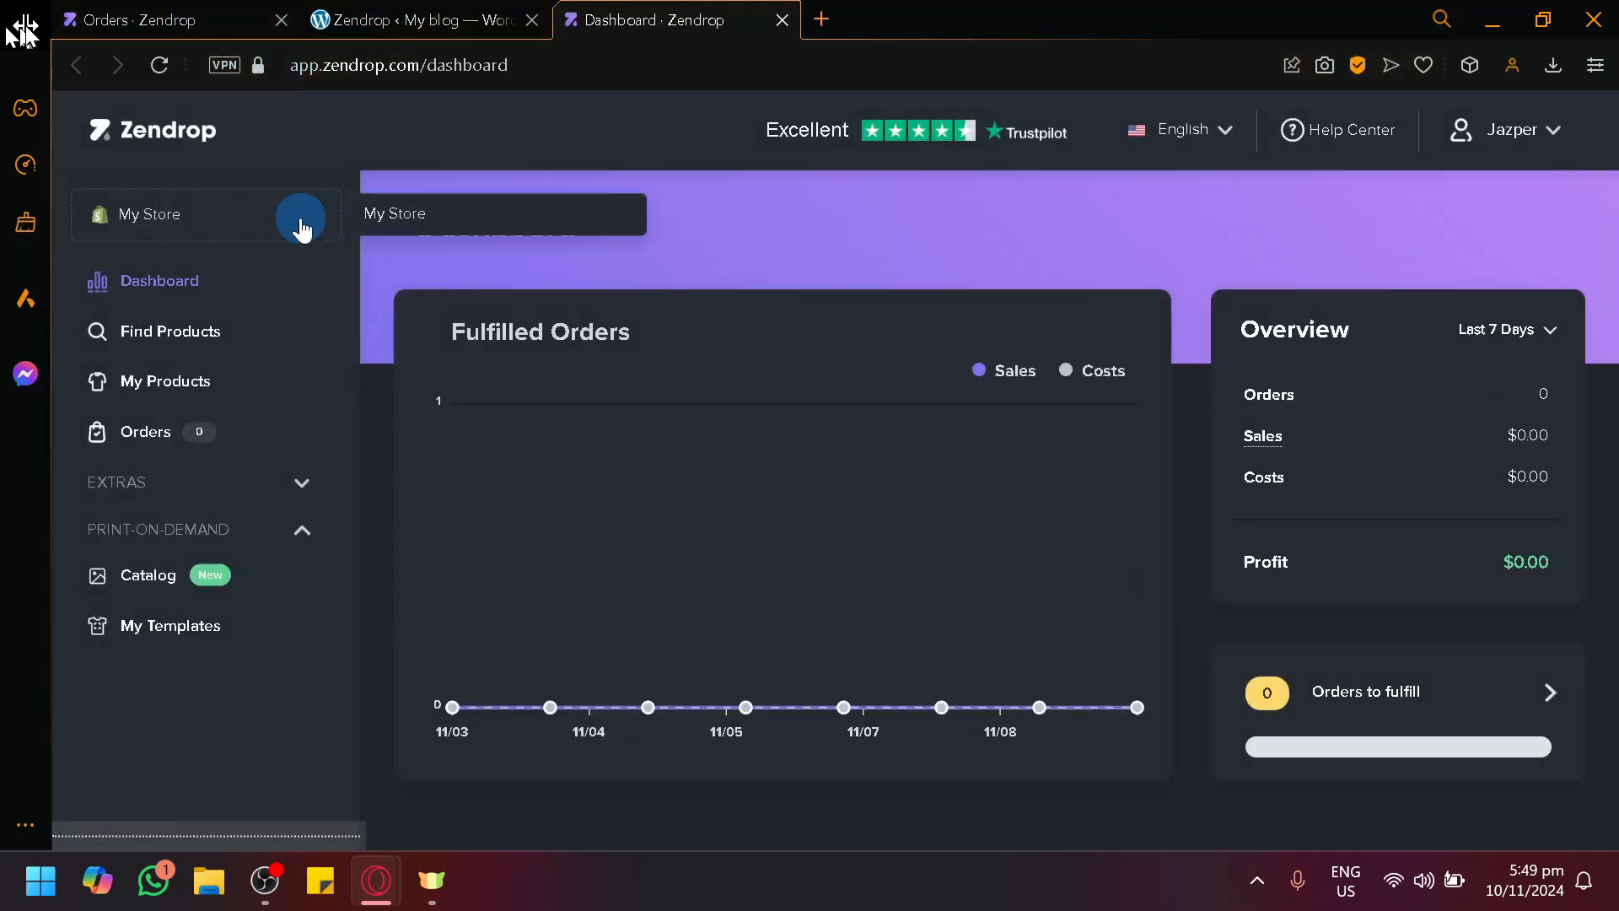
click(1530, 139)
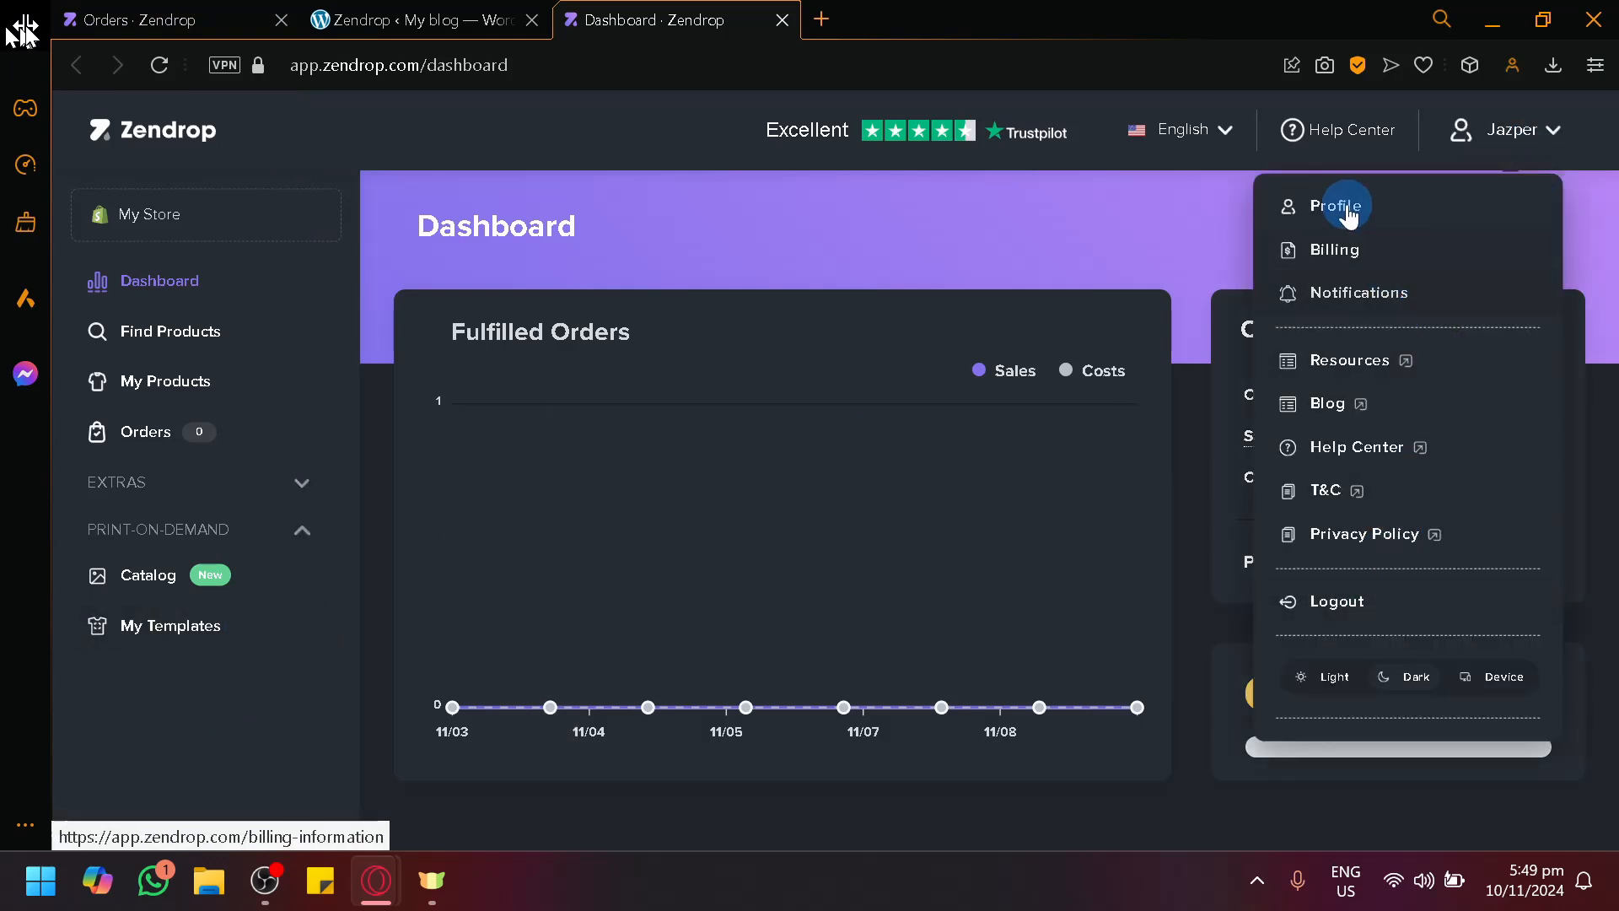
click(1340, 599)
click(390, 10)
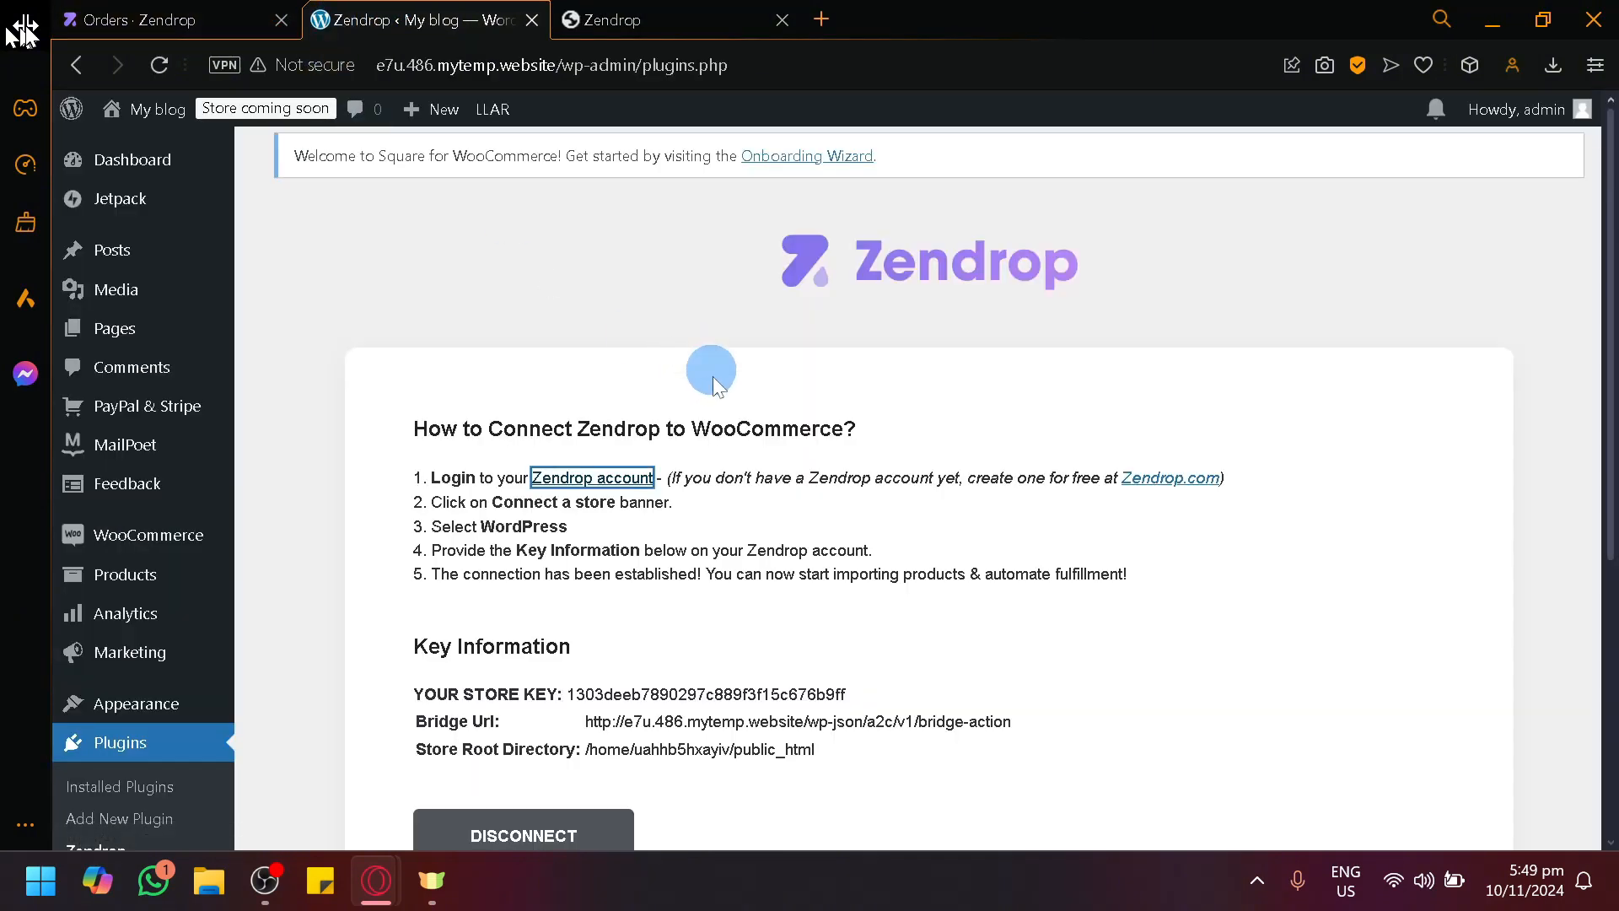
click(276, 20)
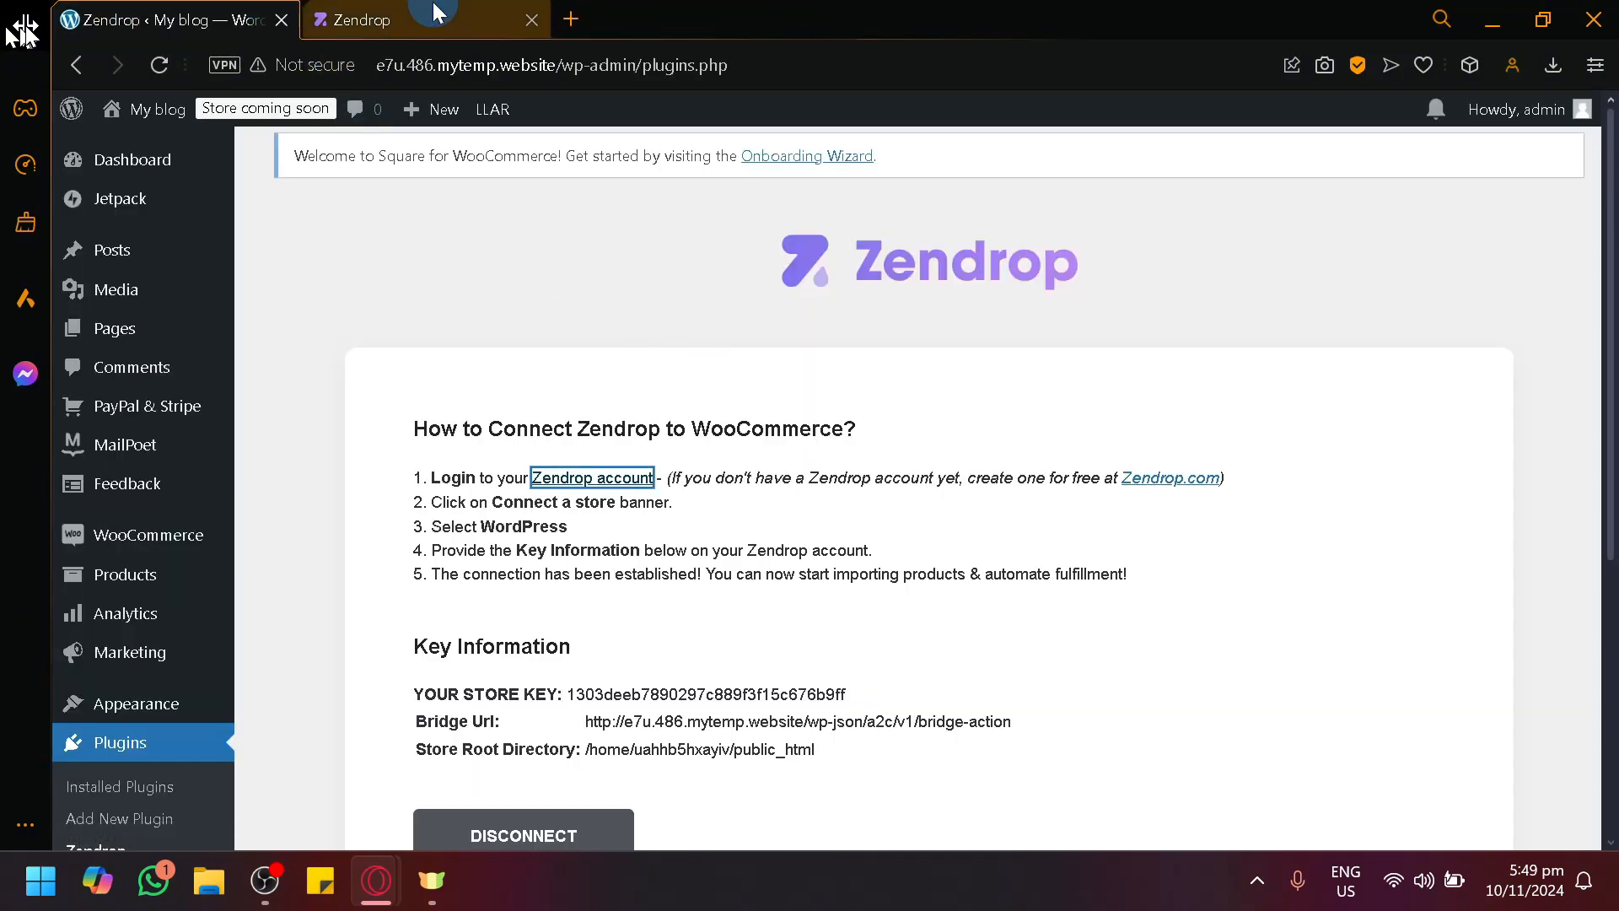
click(407, 12)
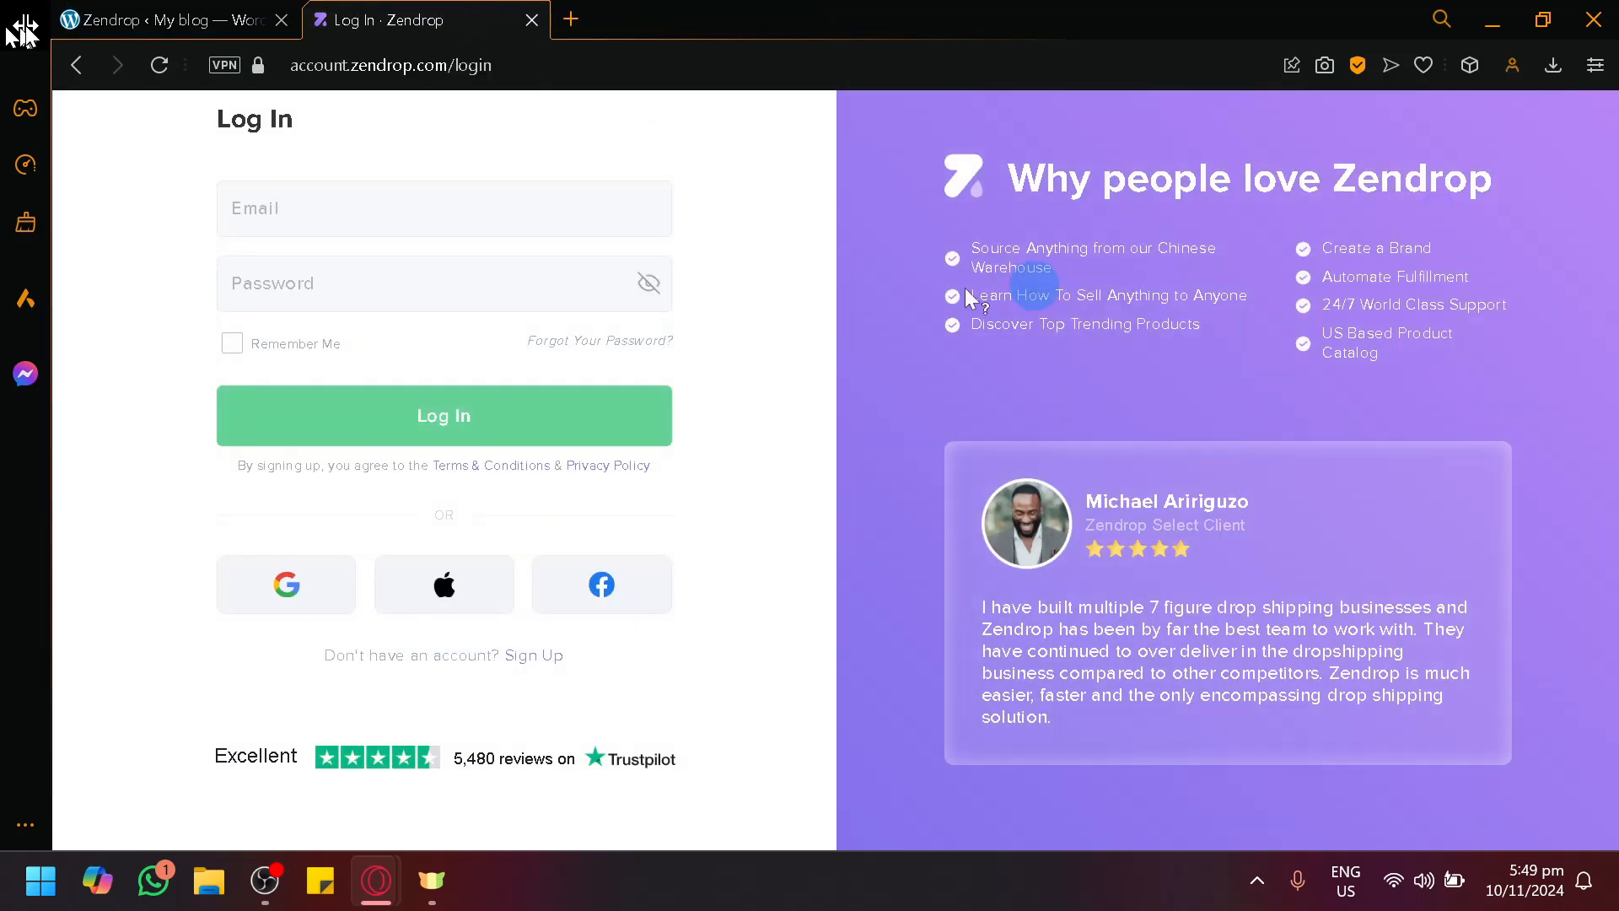
Step: Sign up for Zendrop with a Google account and agree to share the profile with zendrop.com
click(554, 665)
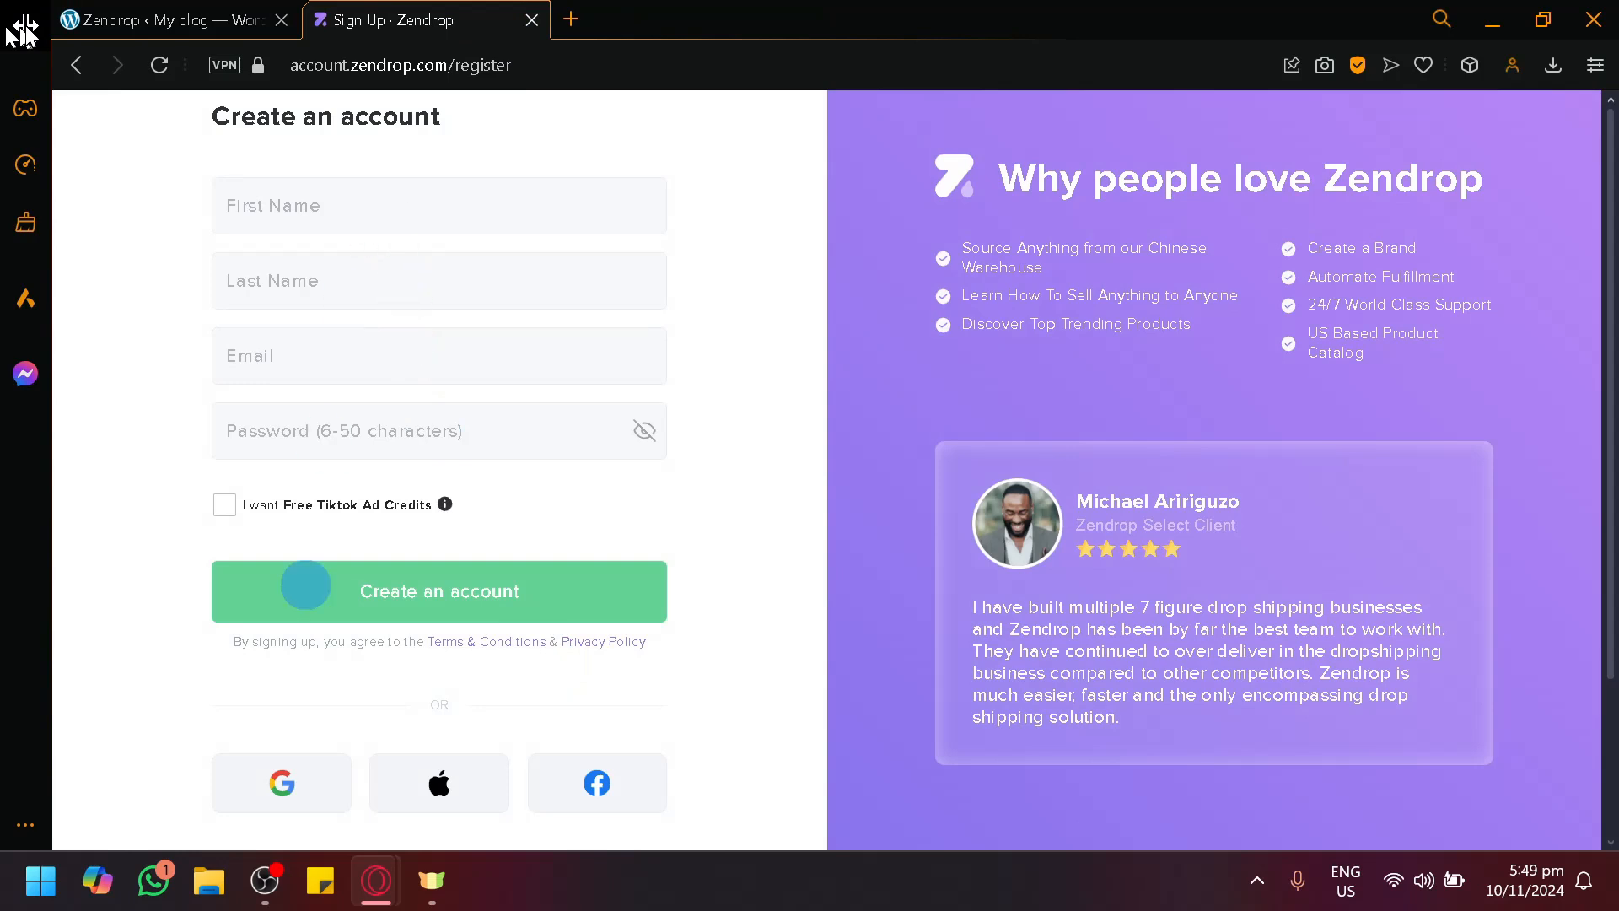
click(294, 785)
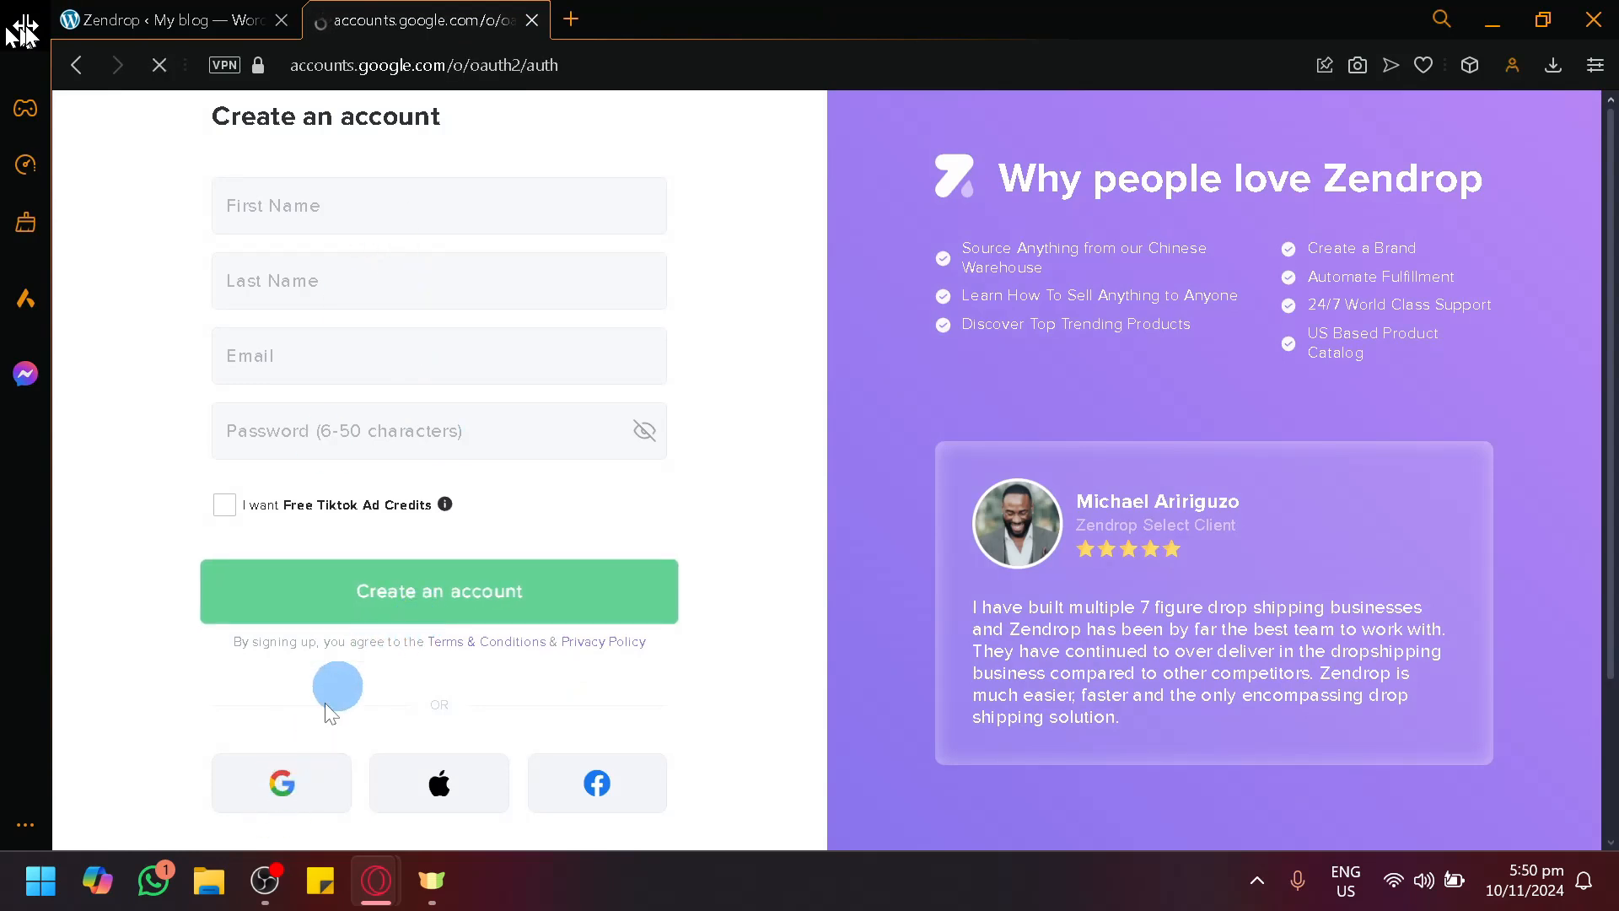
scroll(571, 548, down, 3)
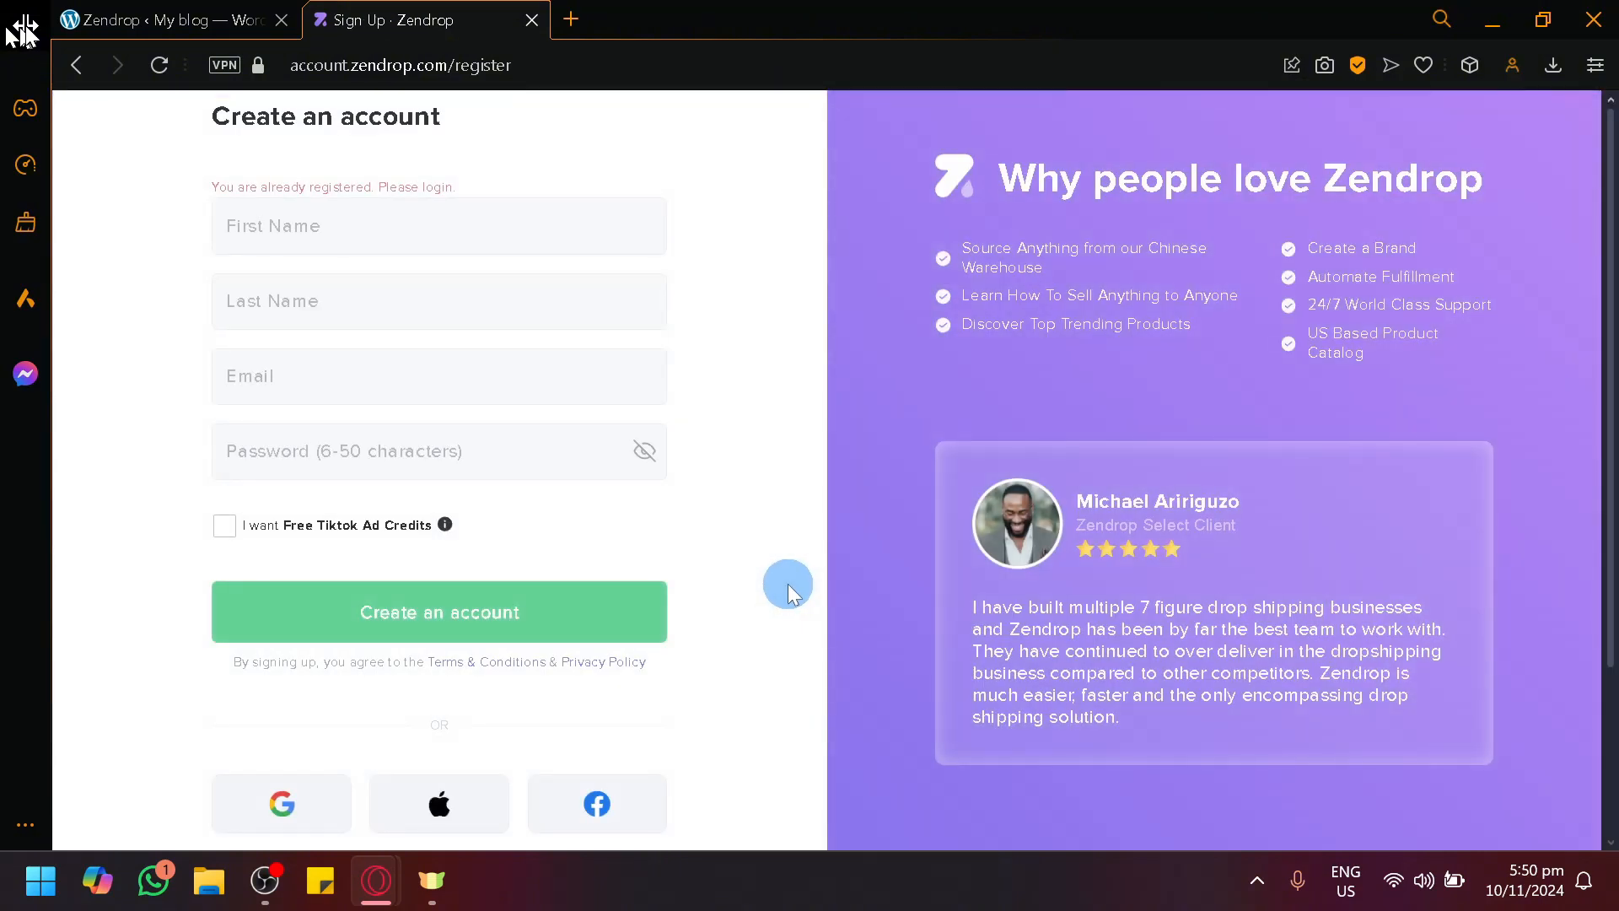
scroll(371, 632, down, 2)
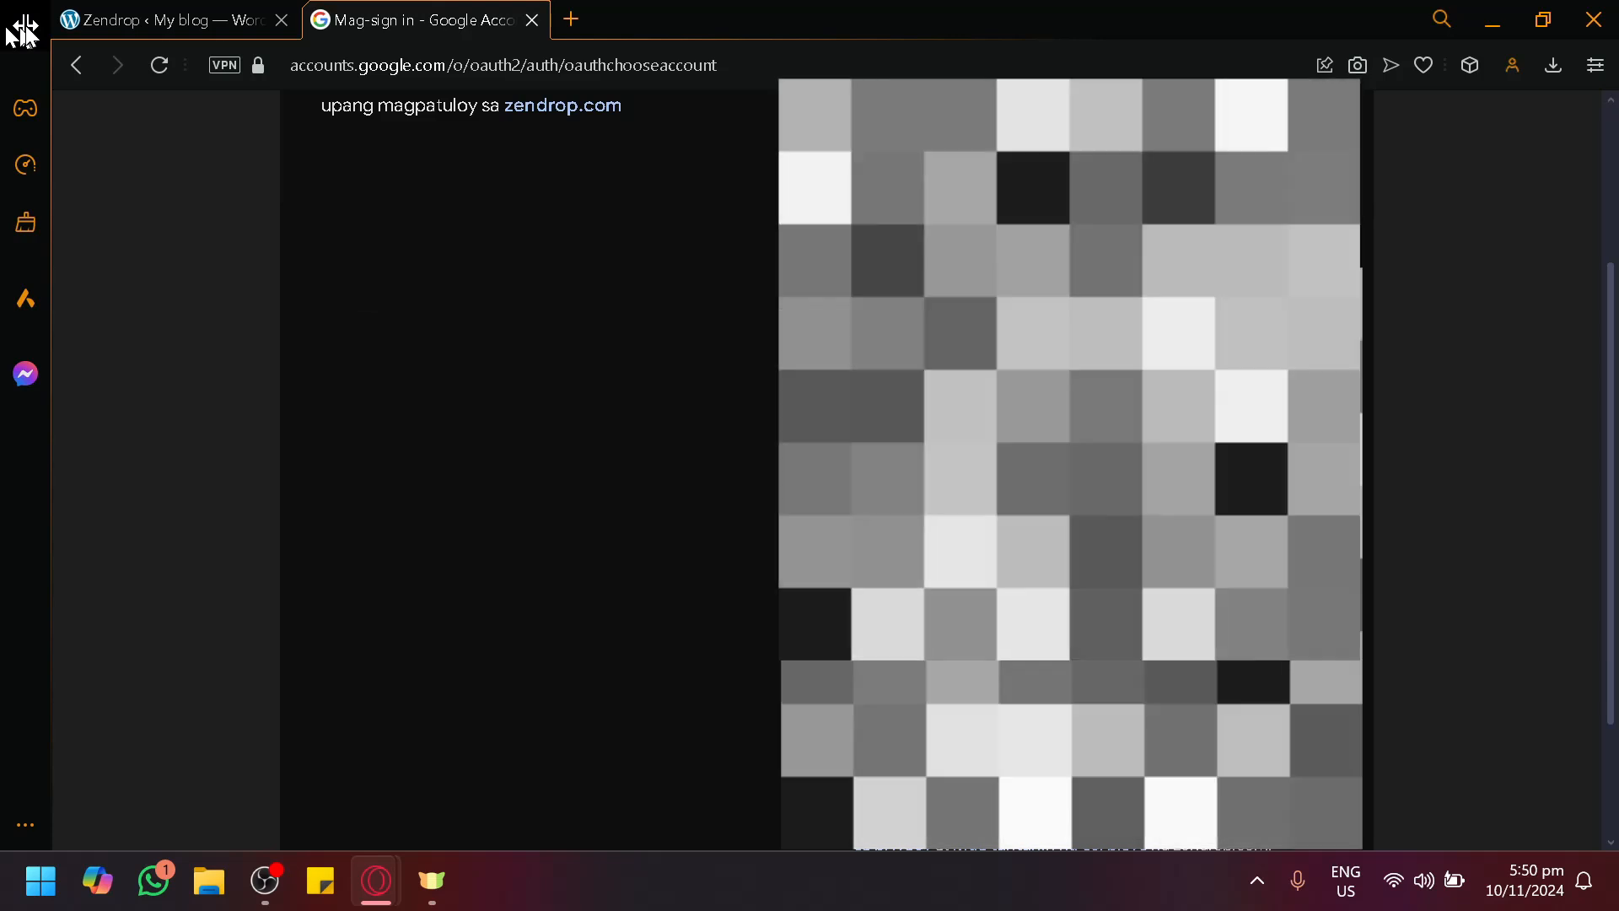
click(830, 510)
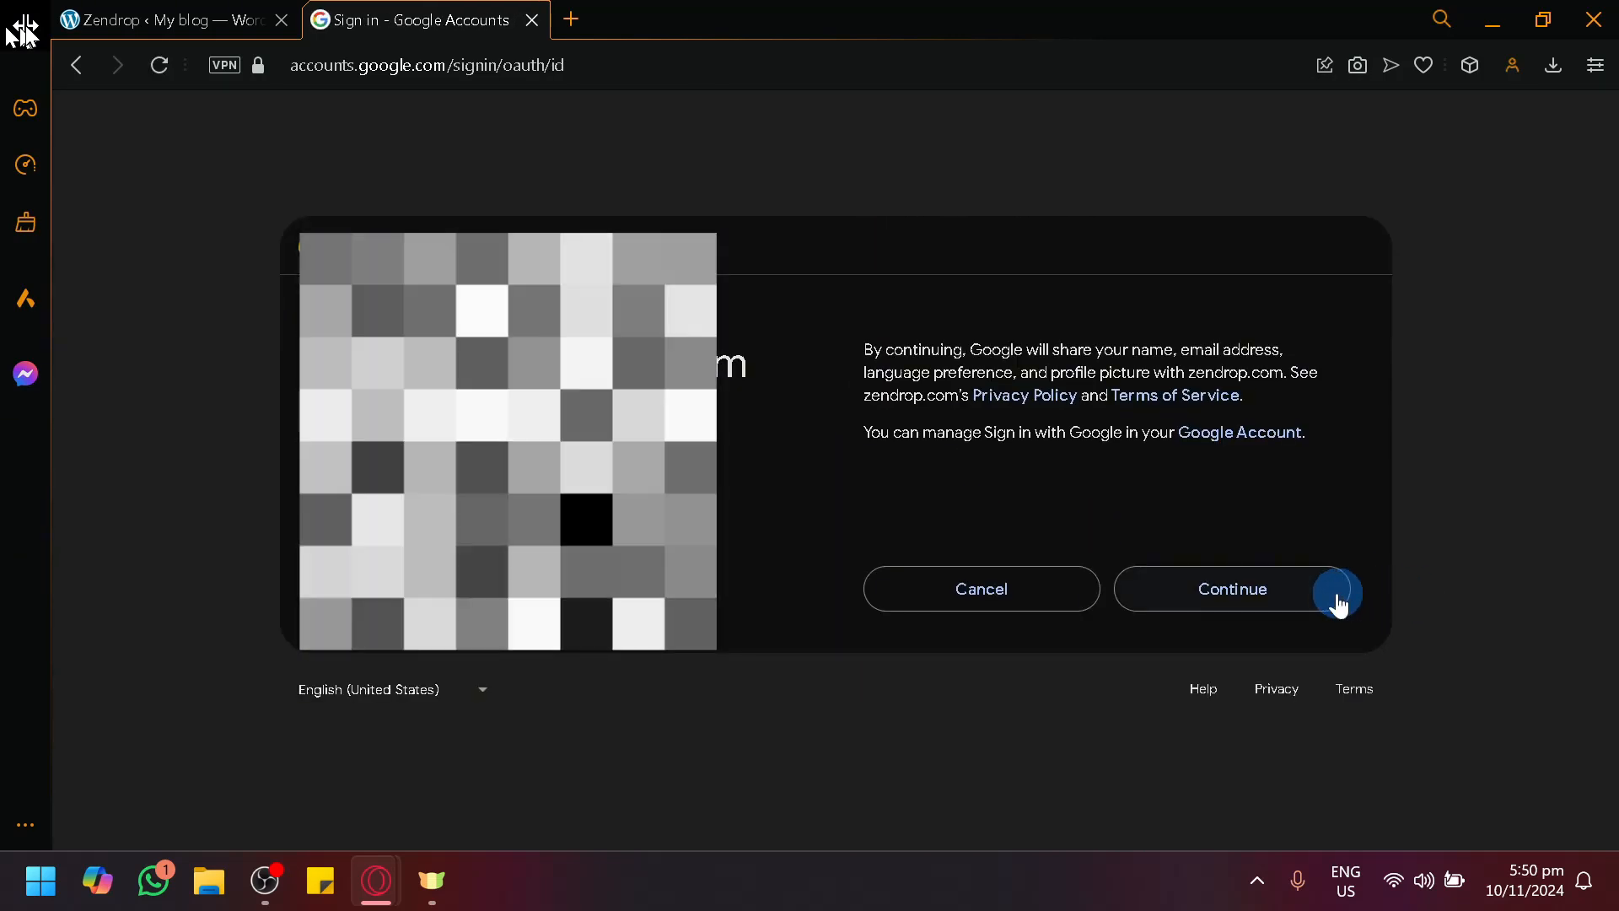
click(1333, 592)
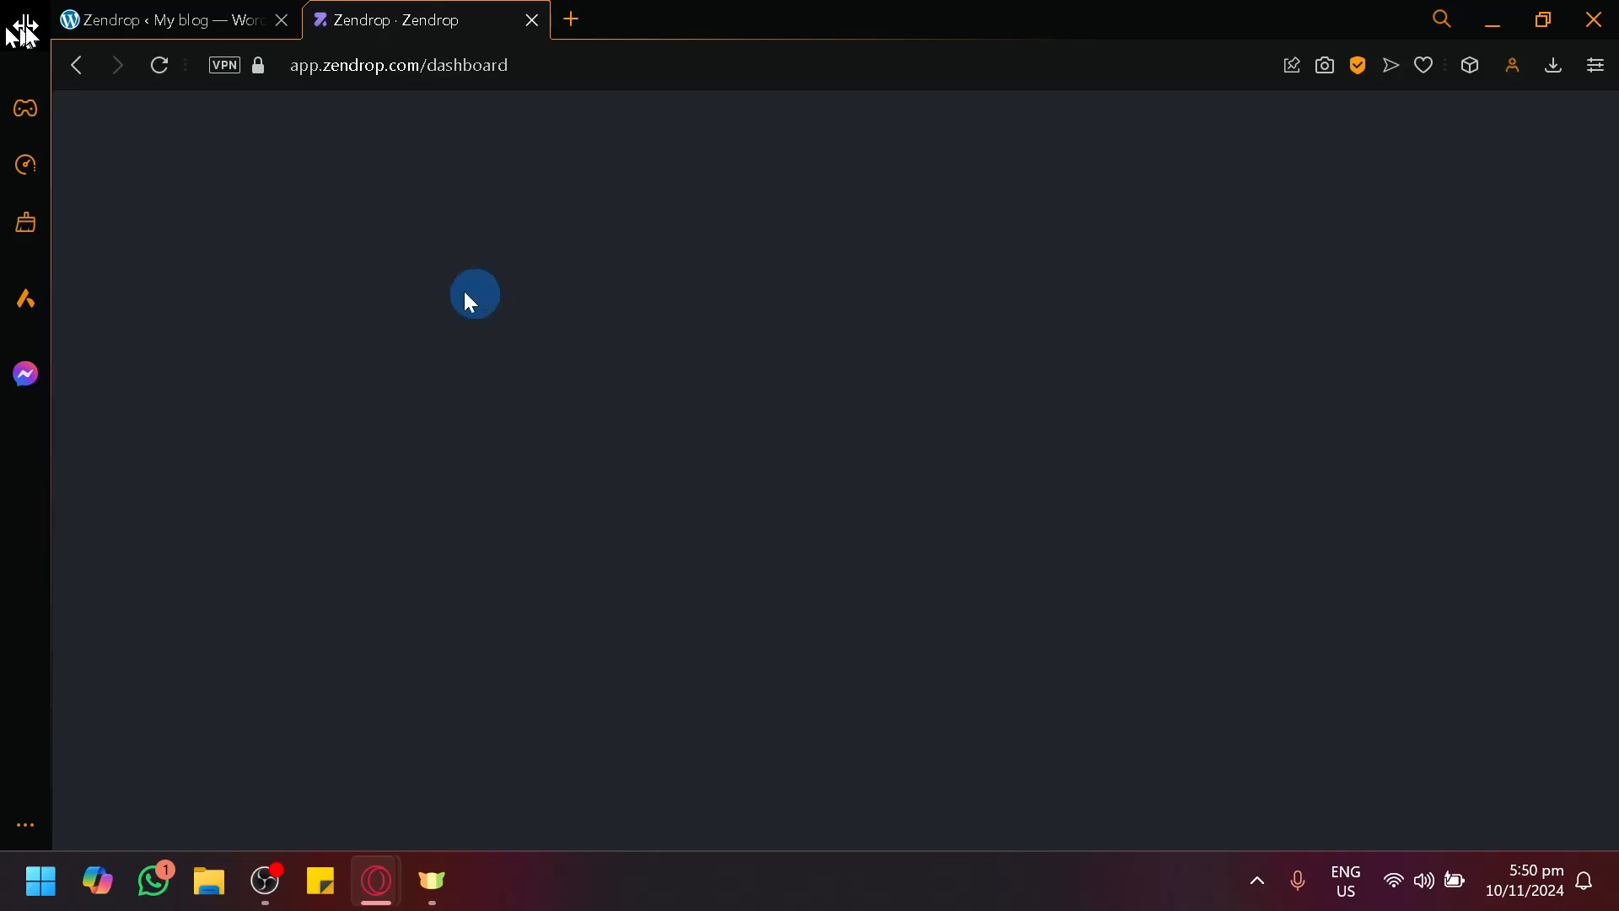
Step: Review the WooCommerce connection instructions and key information on the plugin's page in WordPress
click(166, 10)
scroll(860, 674, down, 5)
scroll(709, 722, up, 3)
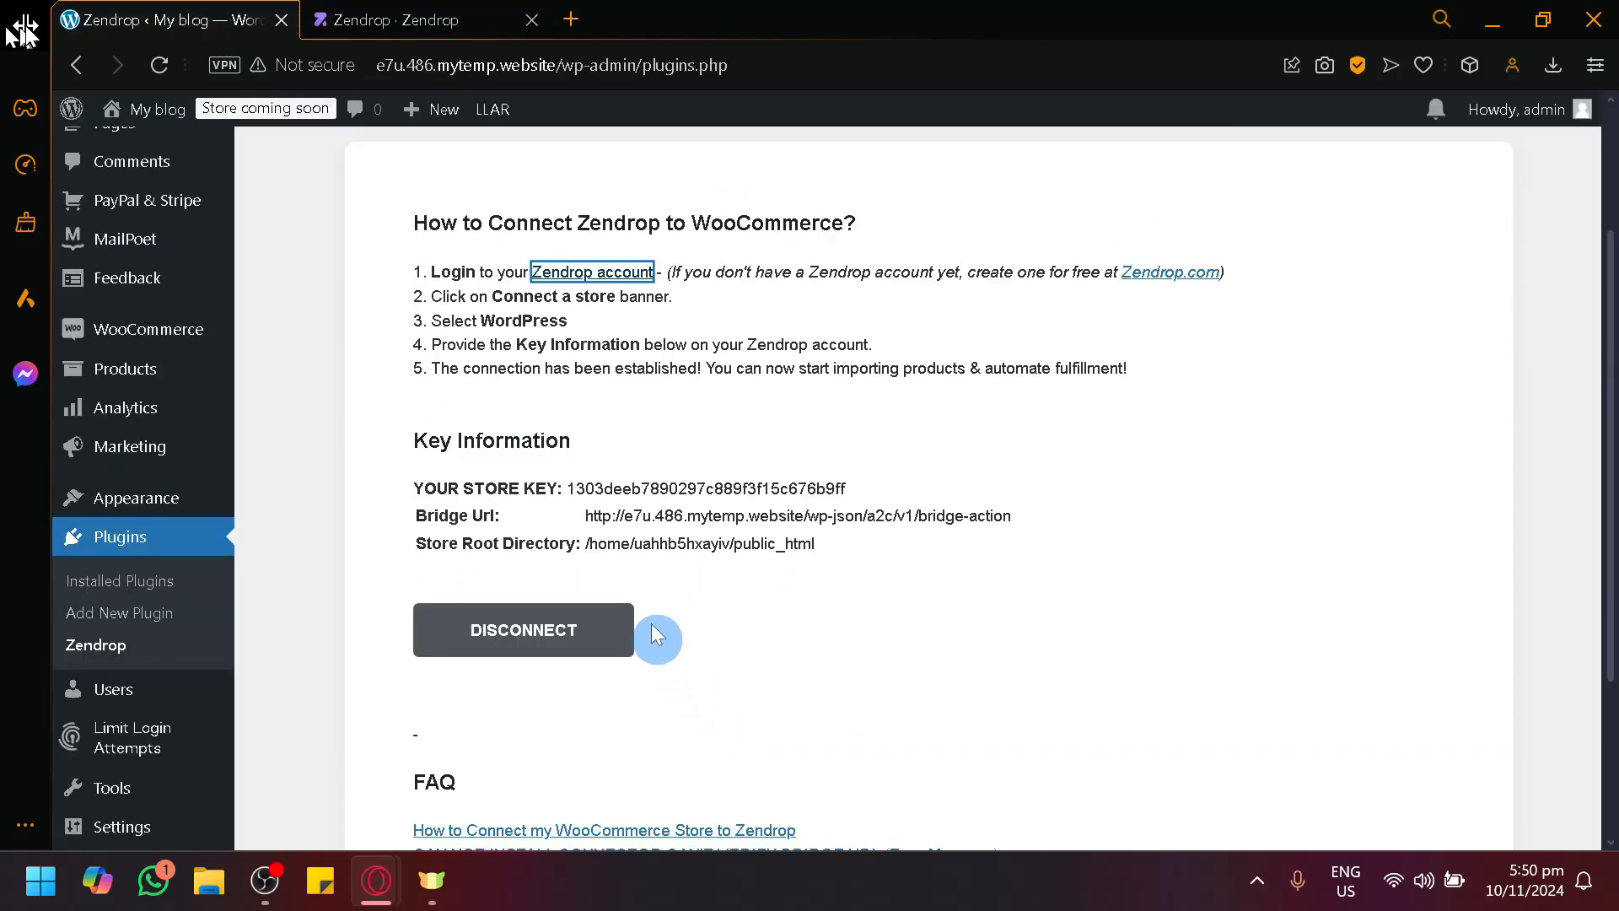
Step: Return to Zendrop's store connection page and open the choice of platforms other than Shopify
click(459, 10)
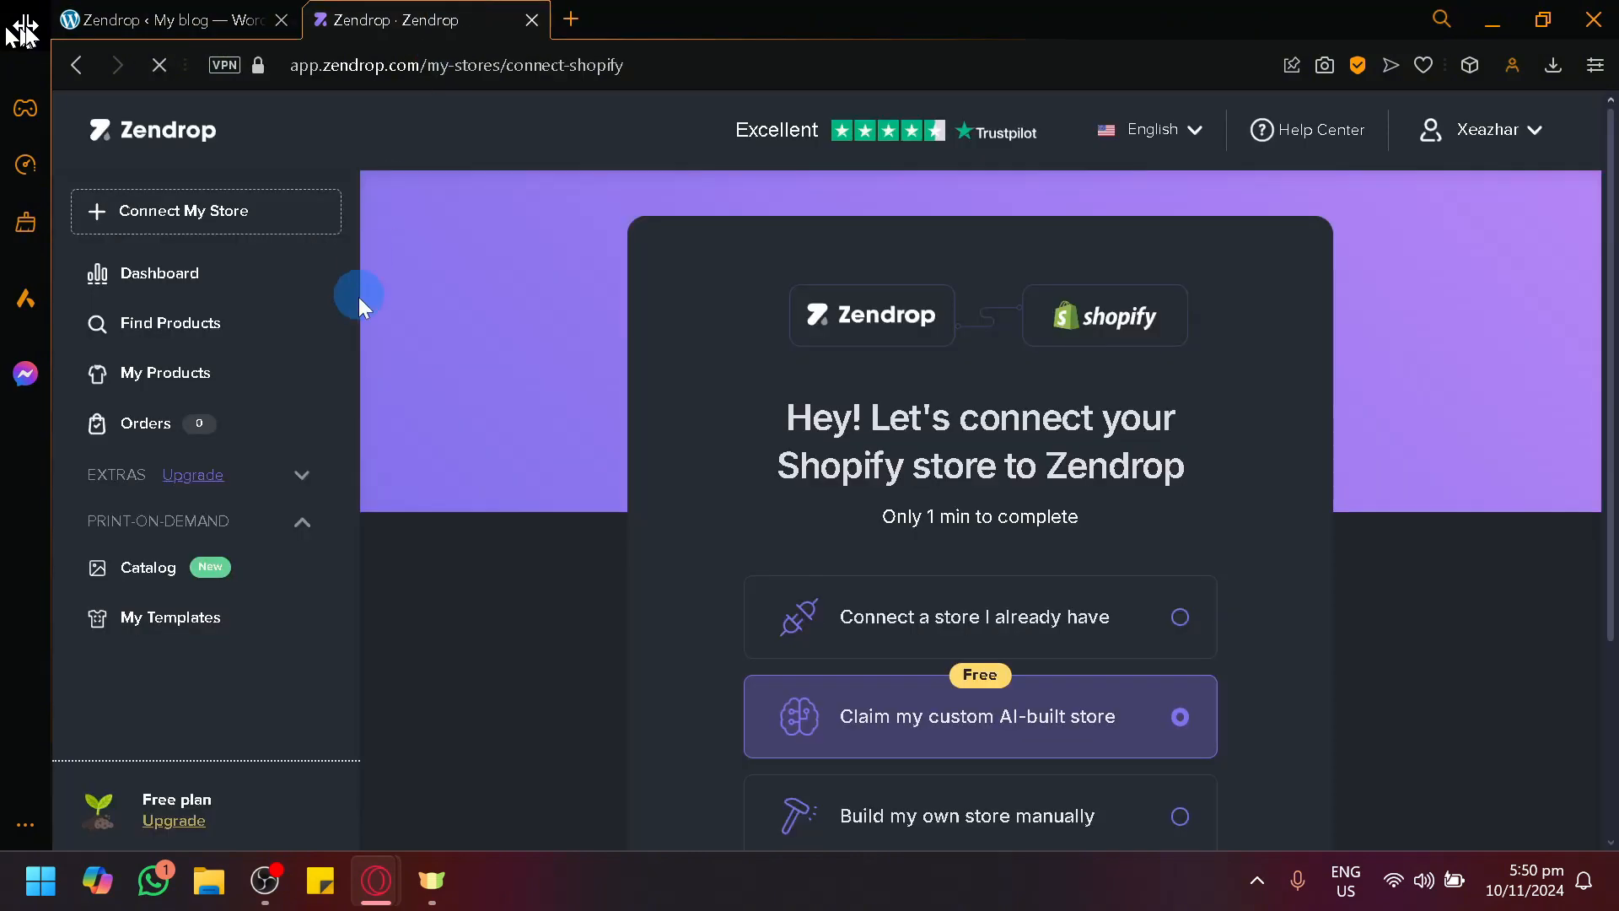
scroll(1206, 644, down, 3)
scroll(1185, 641, up, 3)
scroll(1184, 641, down, 4)
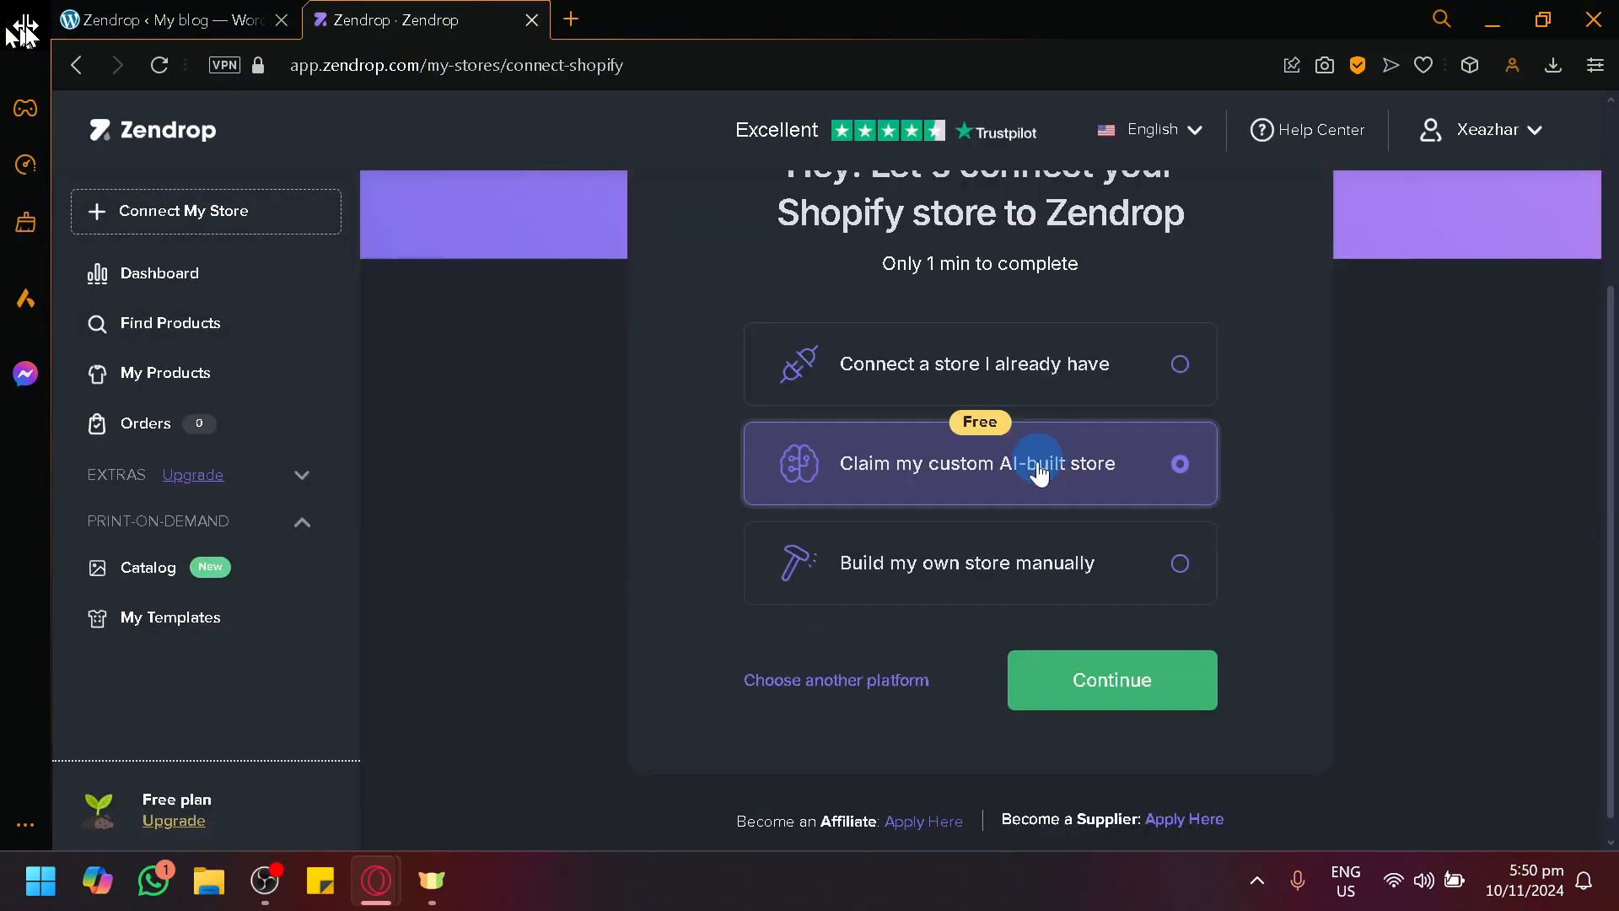
click(876, 673)
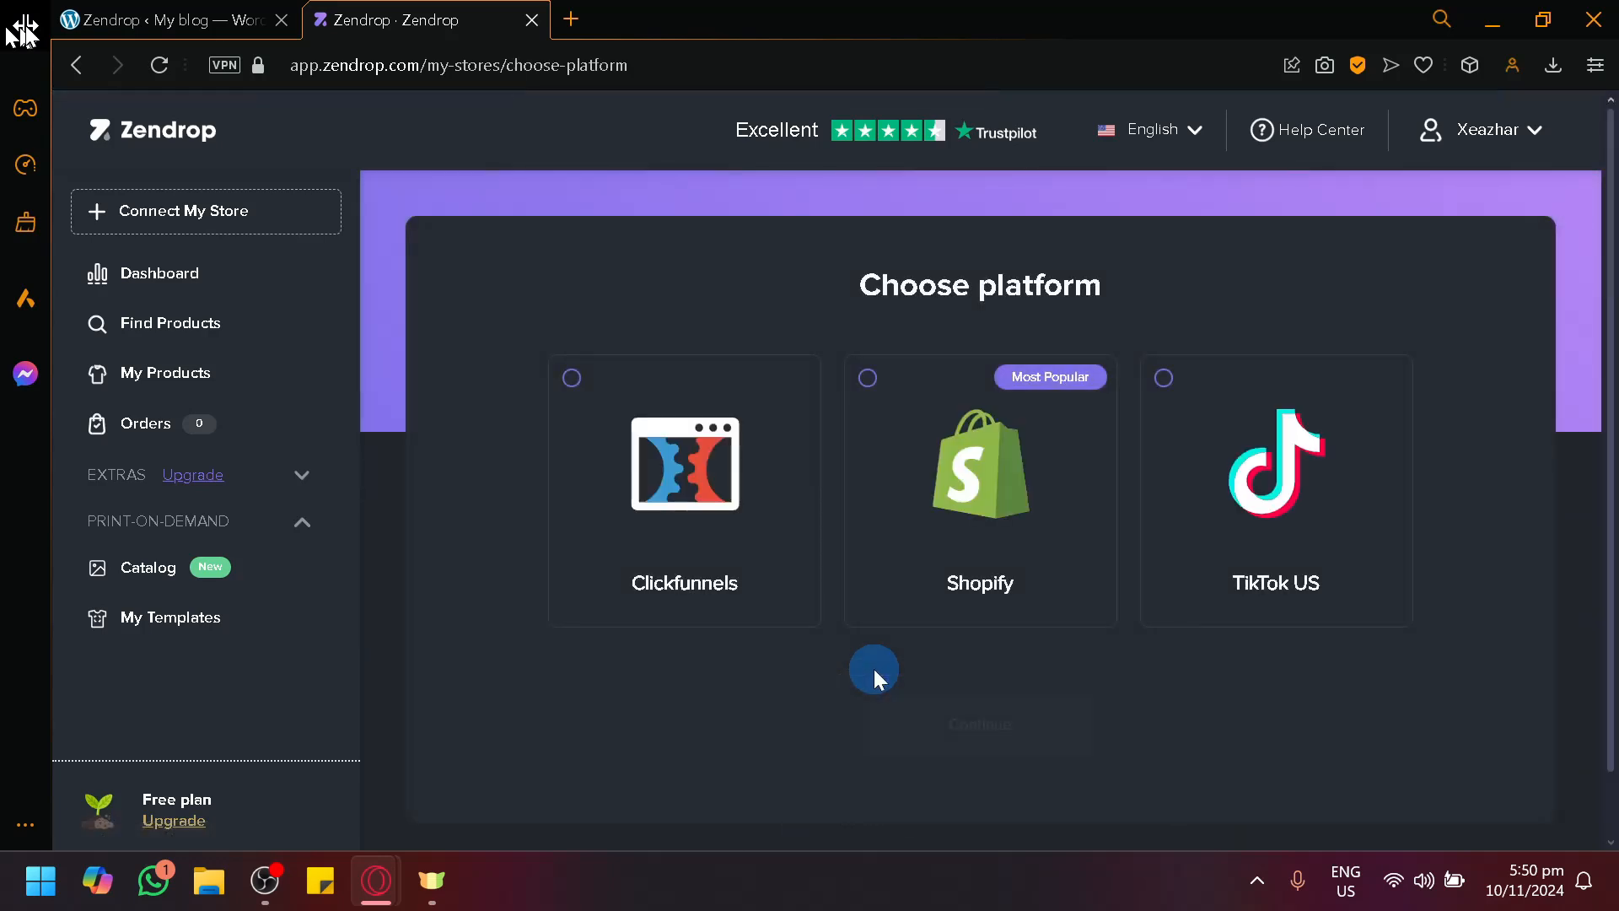
scroll(874, 669, down, 2)
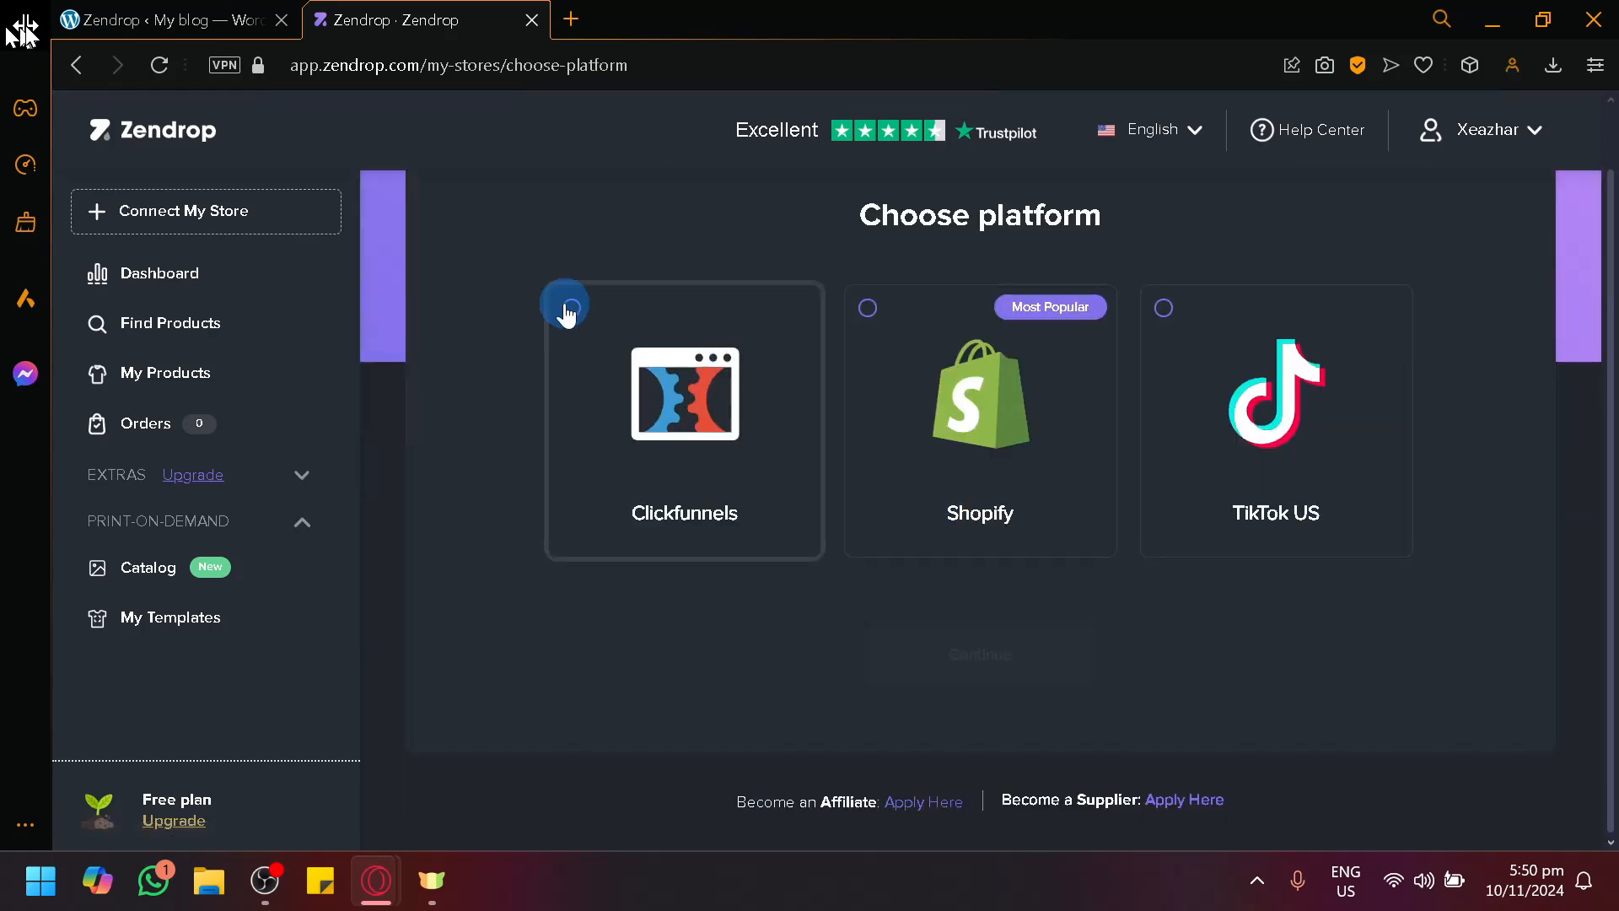
click(725, 384)
click(907, 687)
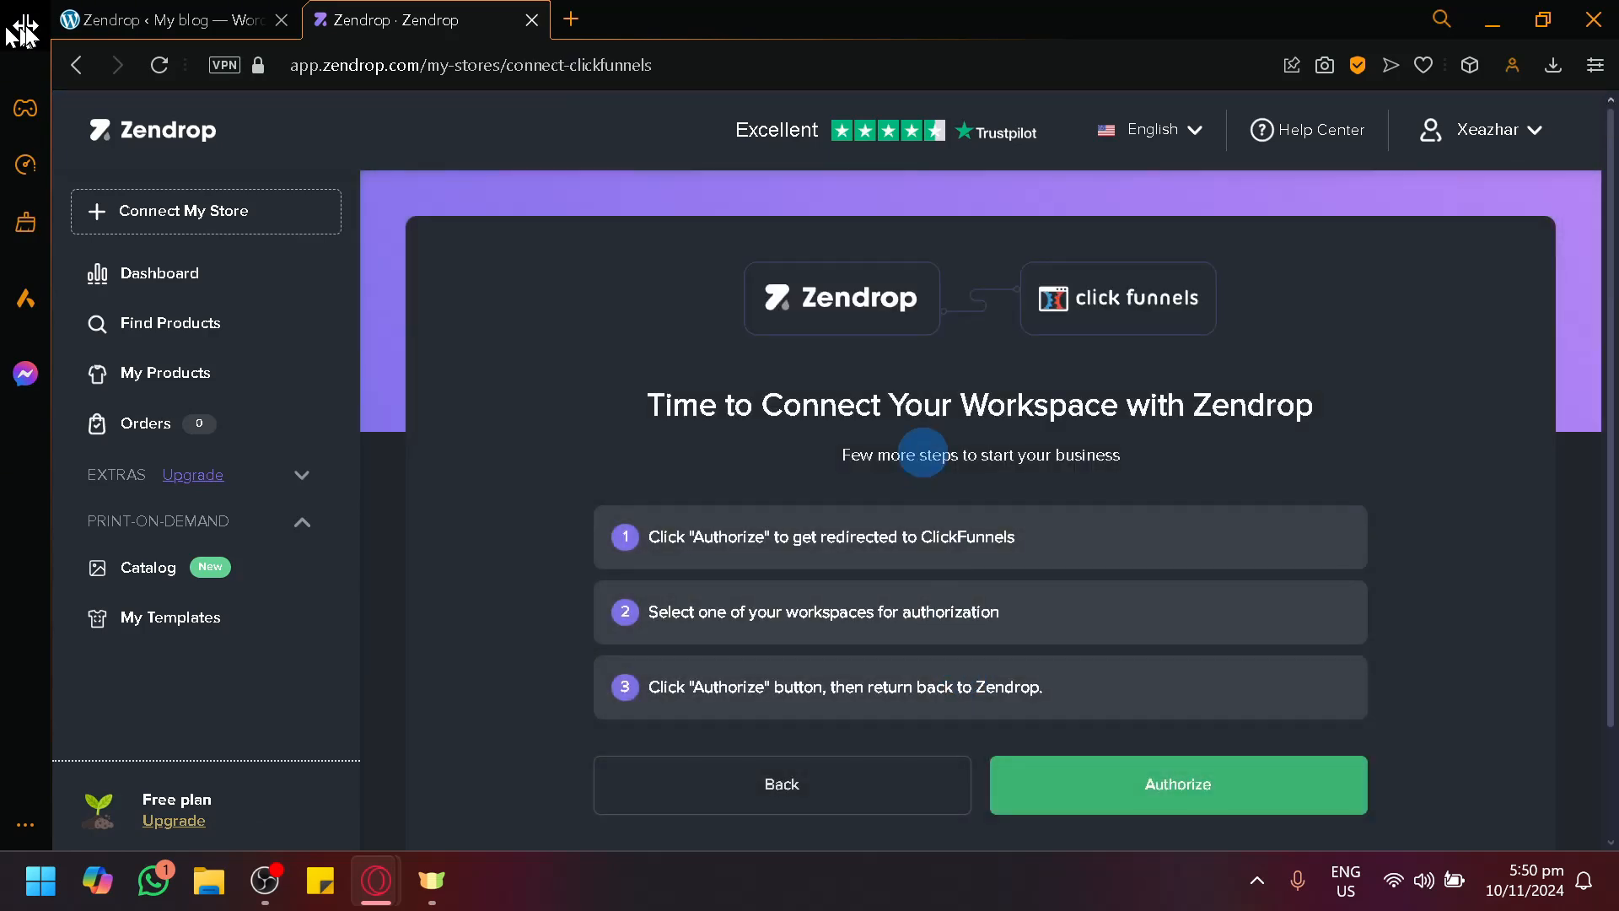
scroll(873, 590, down, 2)
click(862, 664)
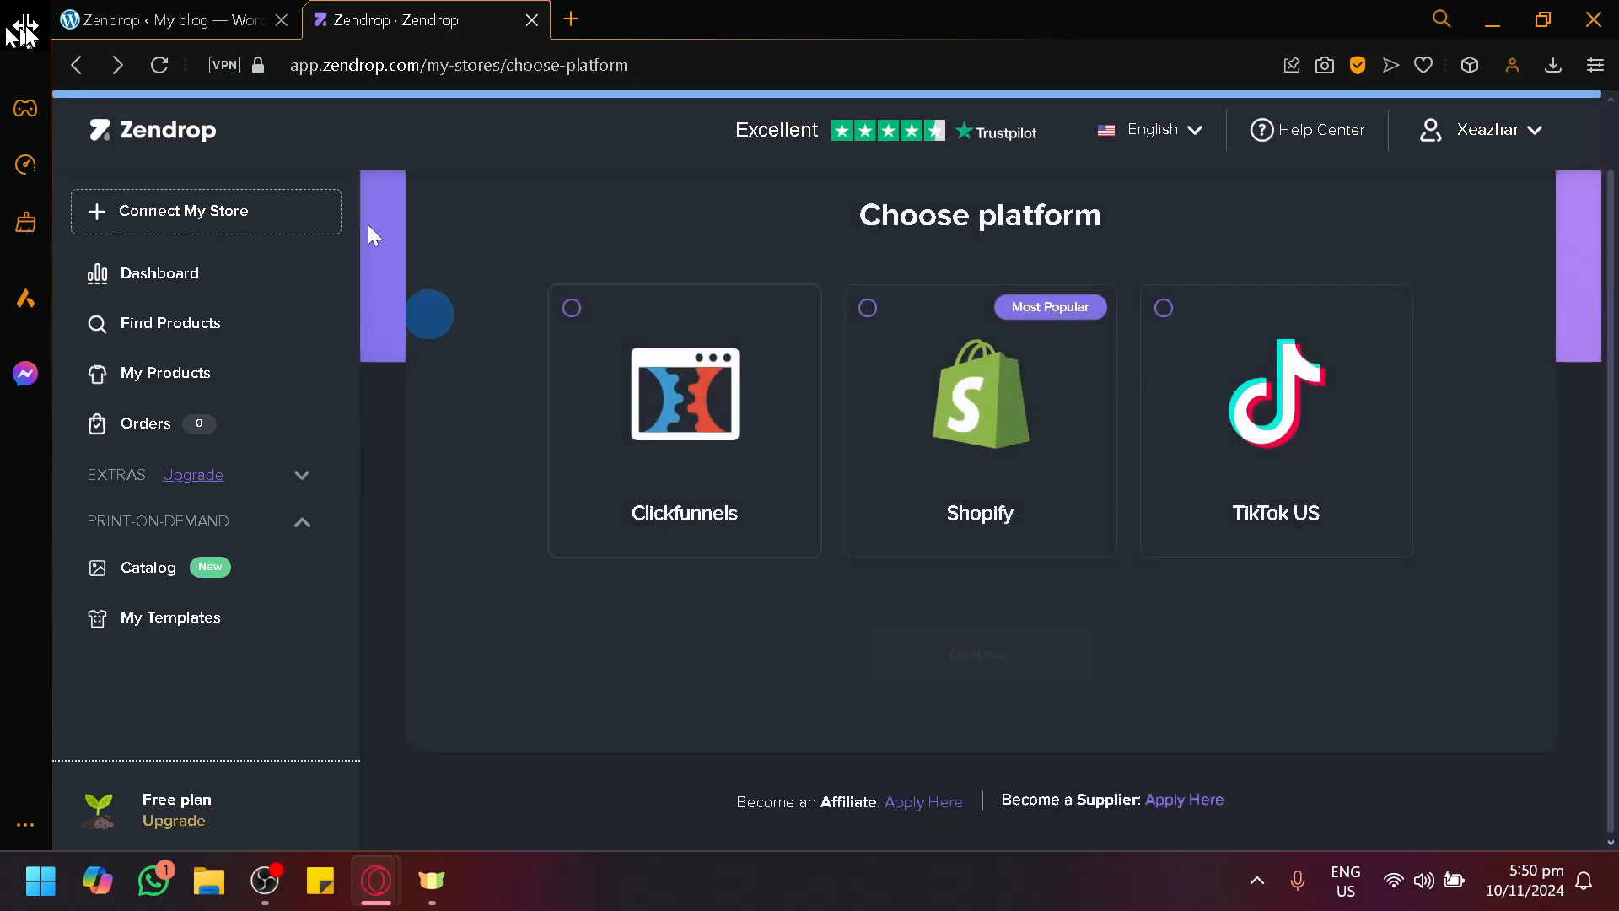
Step: Compare the plugin's WooCommerce connection instructions in WordPress with the platforms offered on Zendrop's platform choice page
click(179, 12)
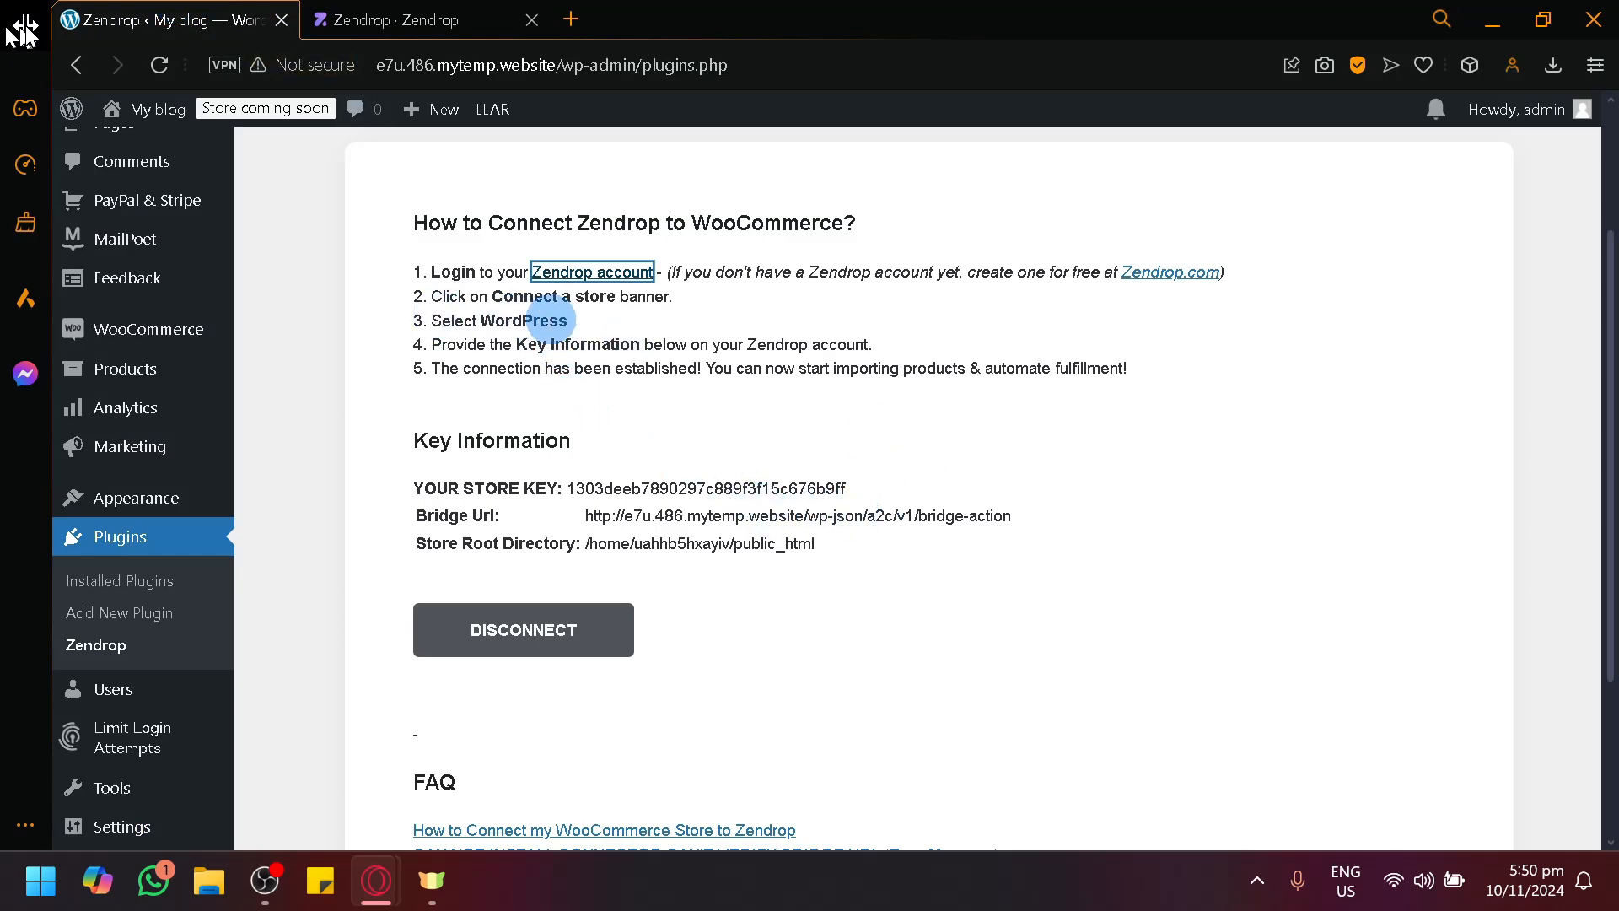
scroll(550, 320, up, 5)
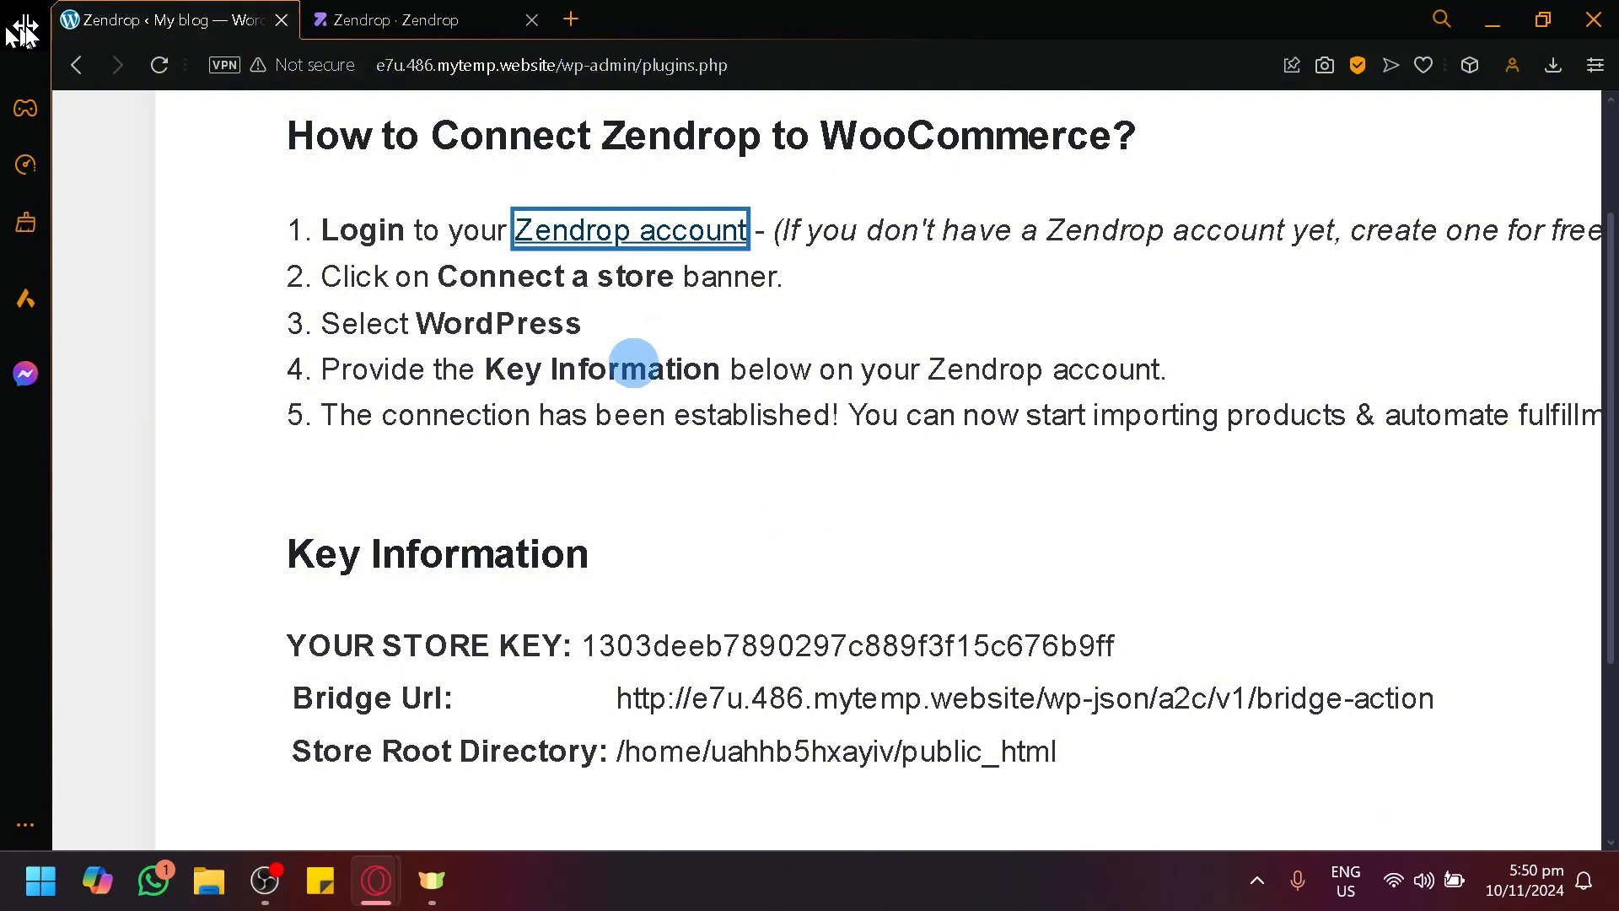
scroll(611, 371, down, 5)
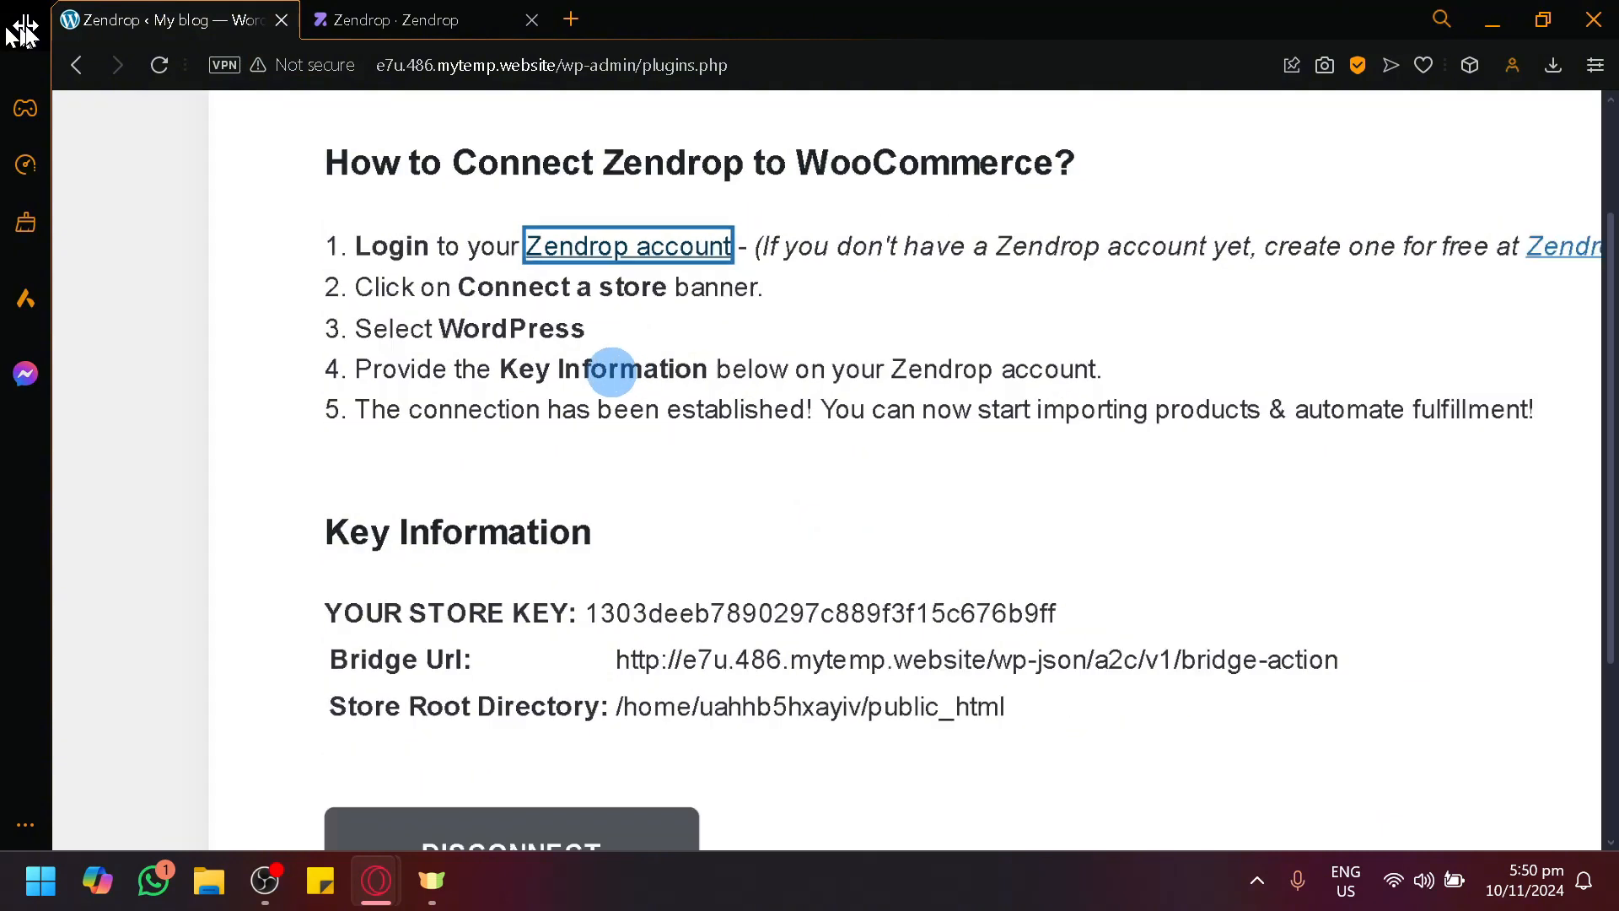
click(462, 19)
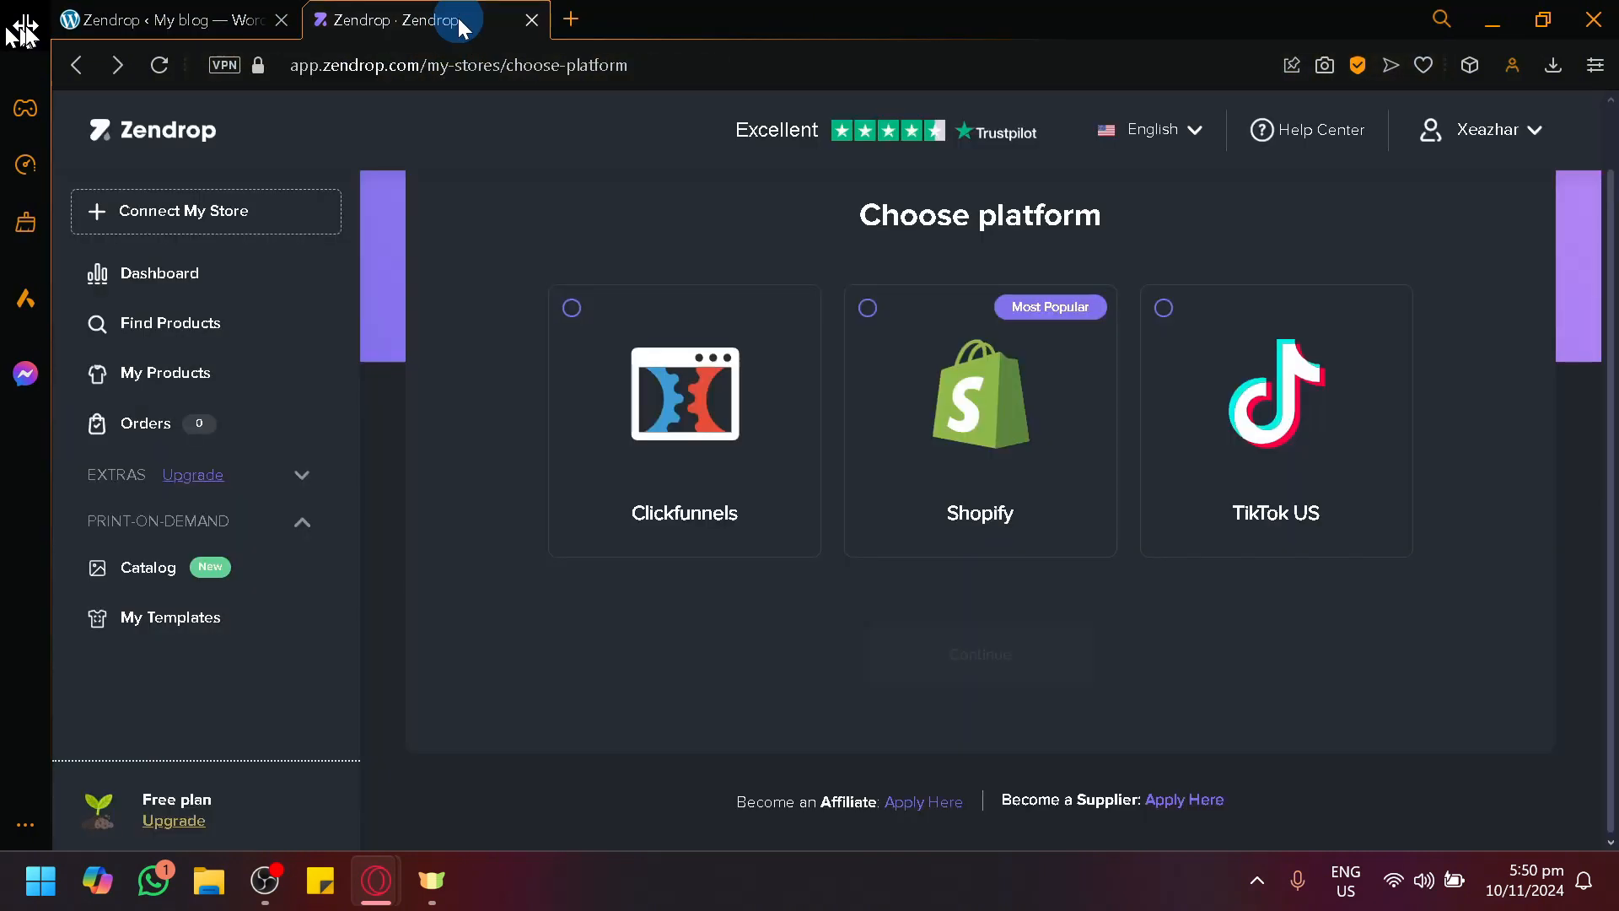
scroll(1162, 531, up, 1)
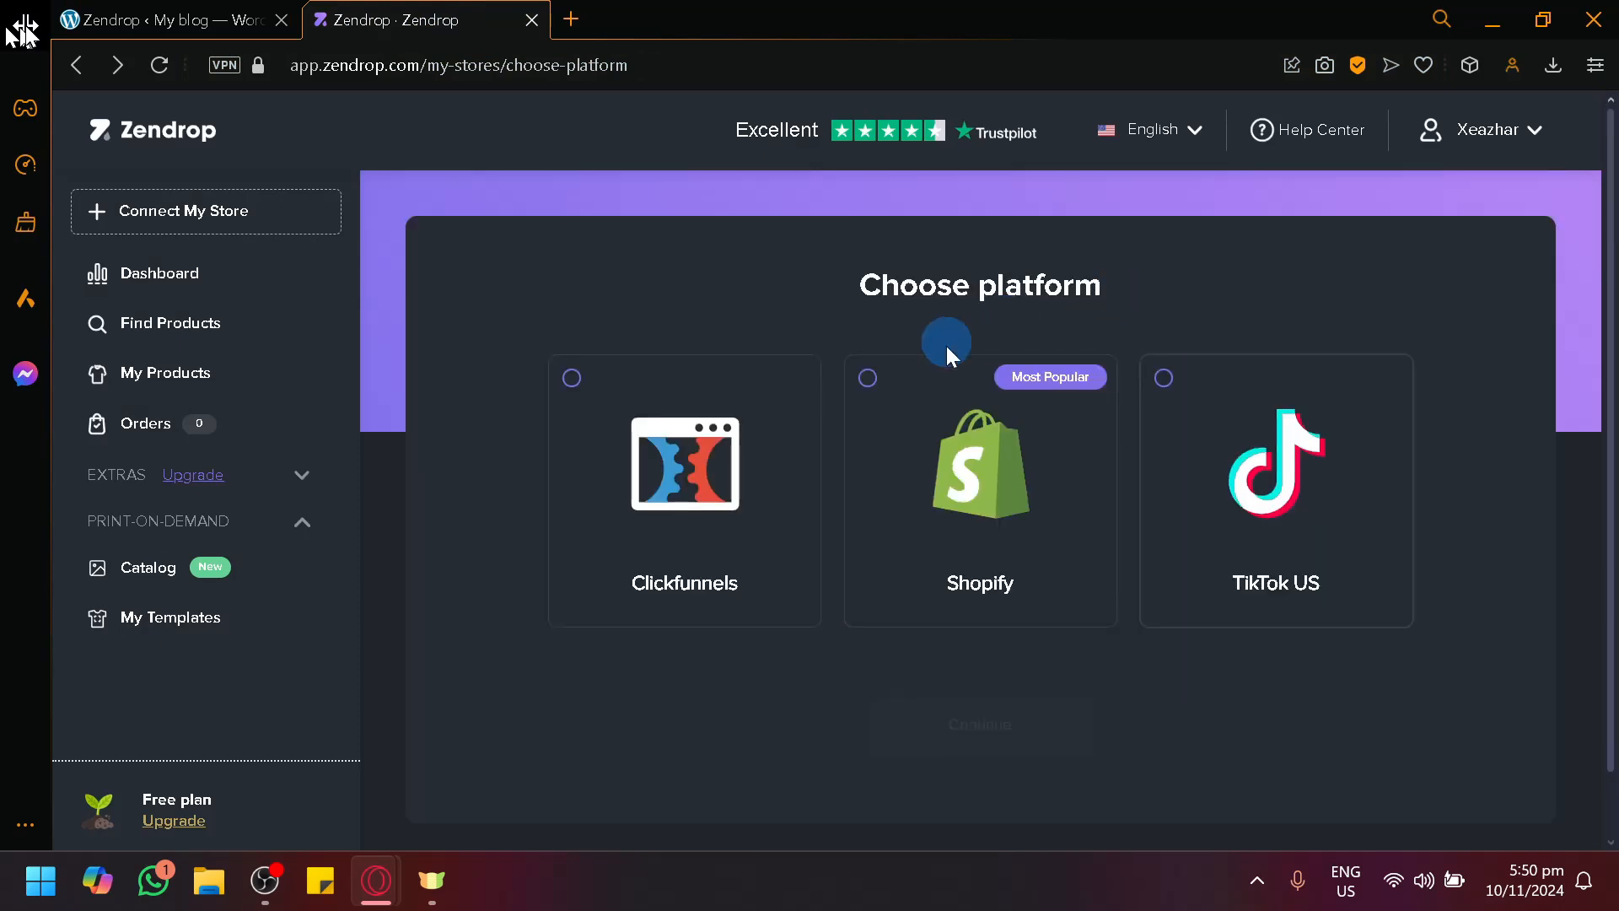
click(150, 11)
click(427, 11)
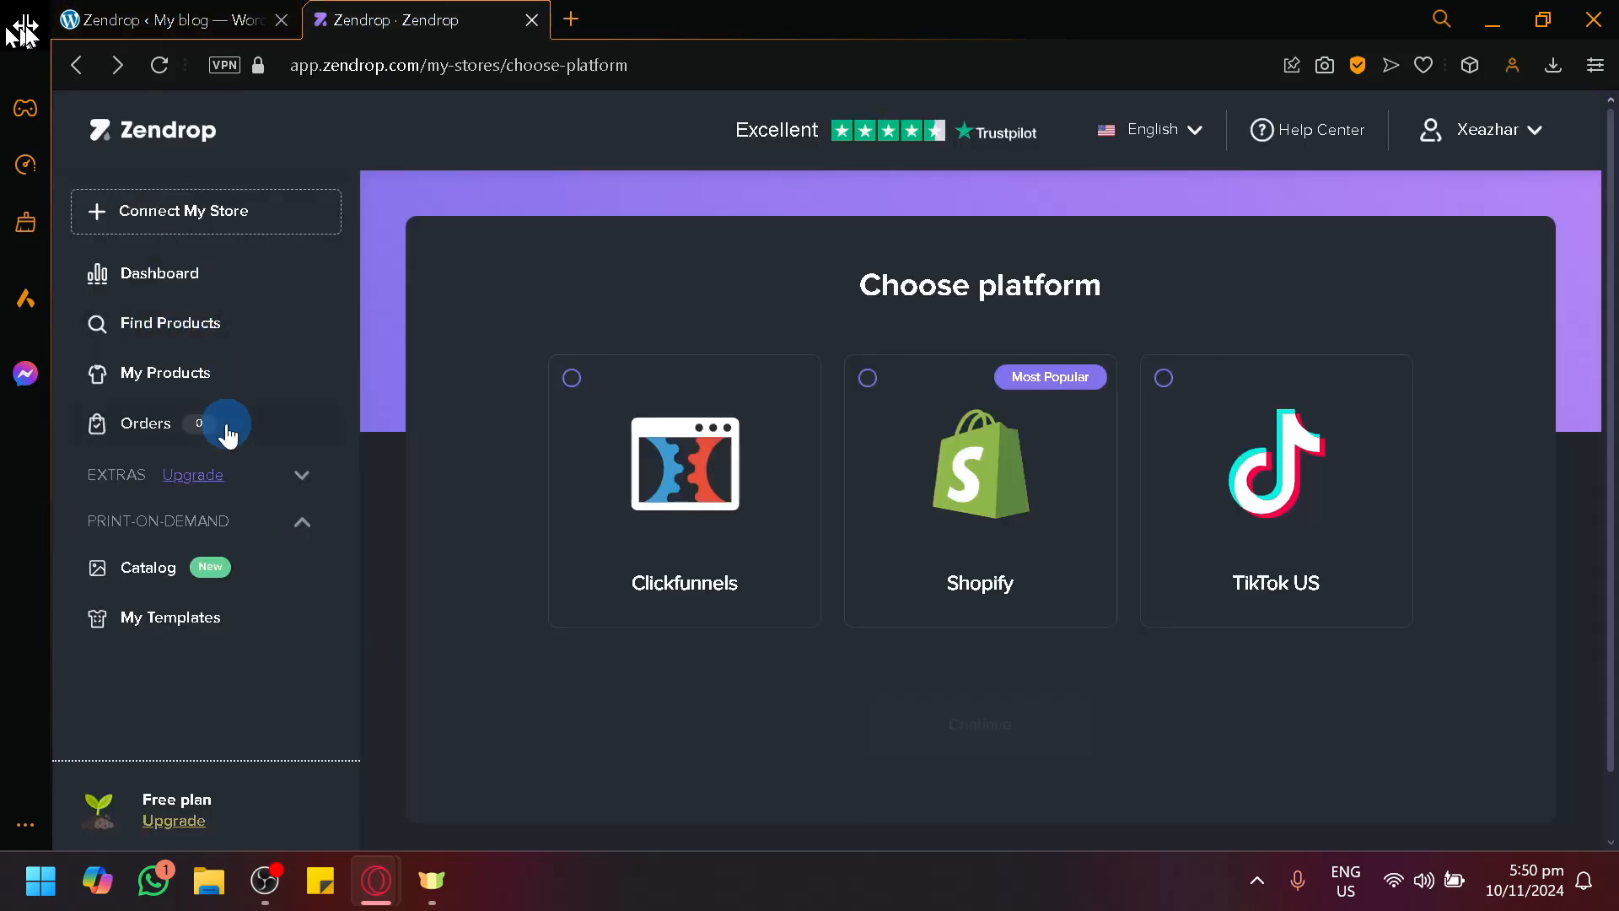
click(150, 13)
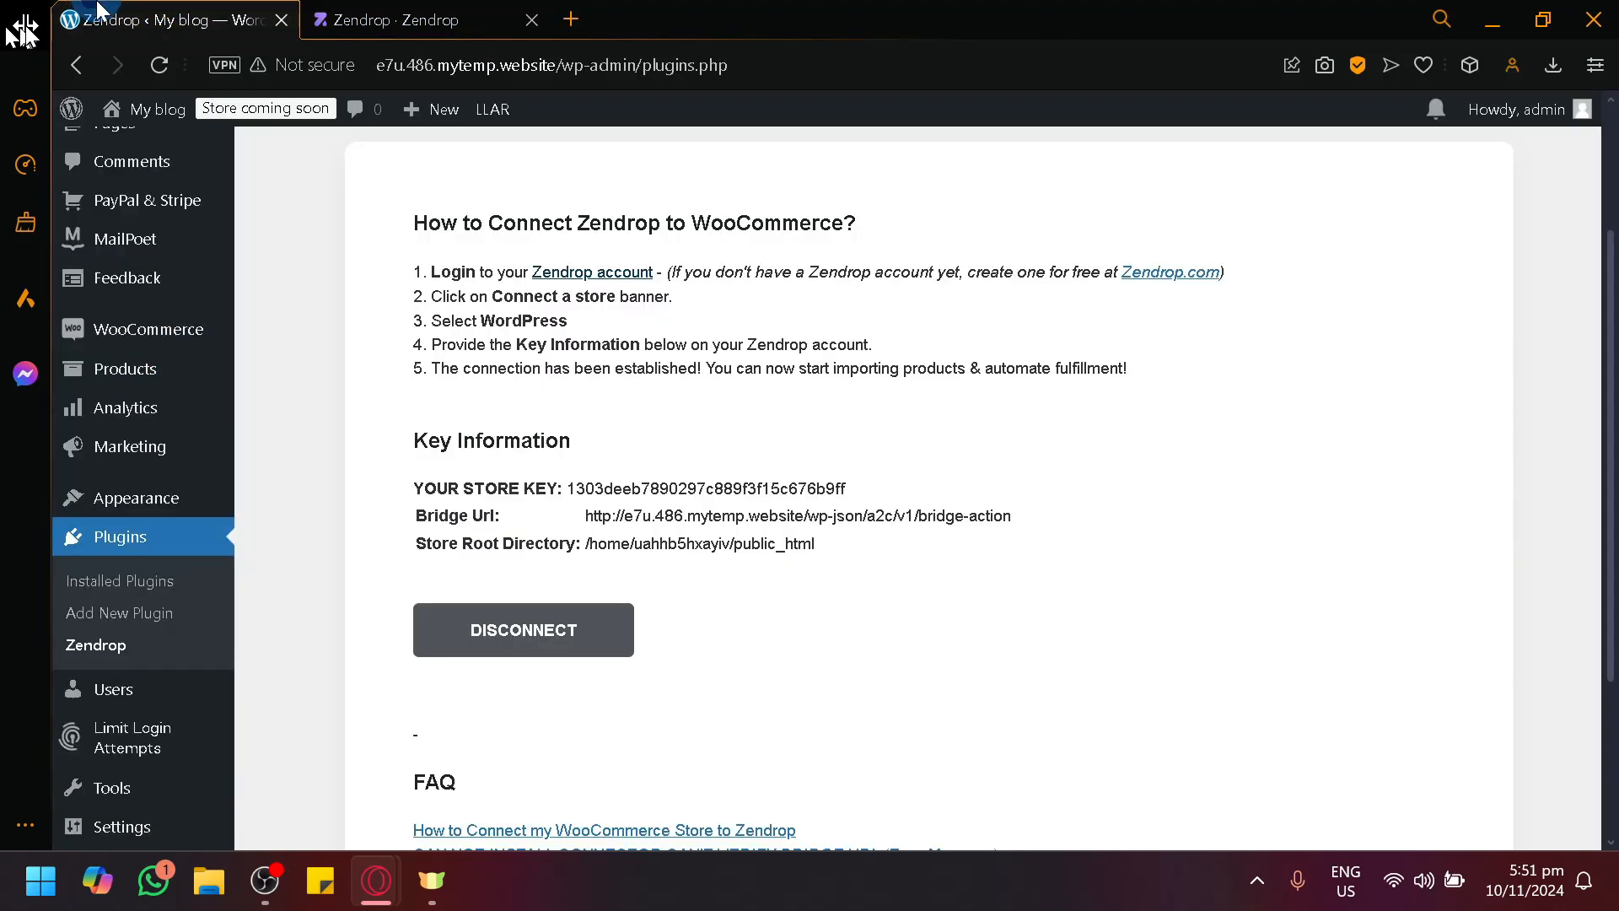
click(368, 12)
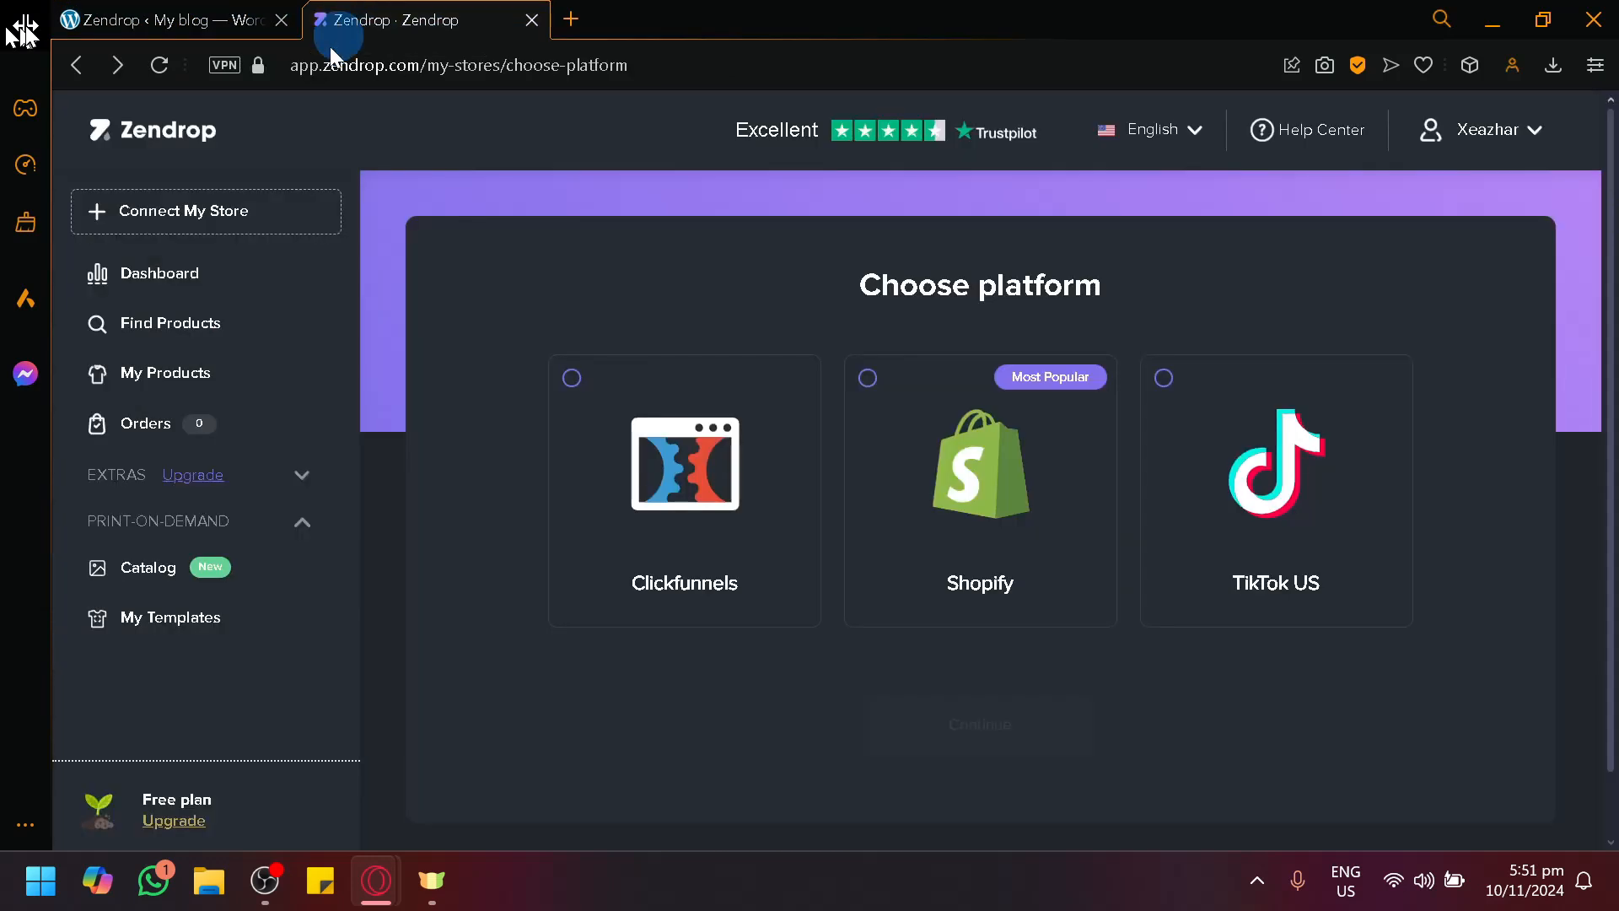
Step: Open Zendrop's Find Products page and browse the New Arrivals
click(152, 336)
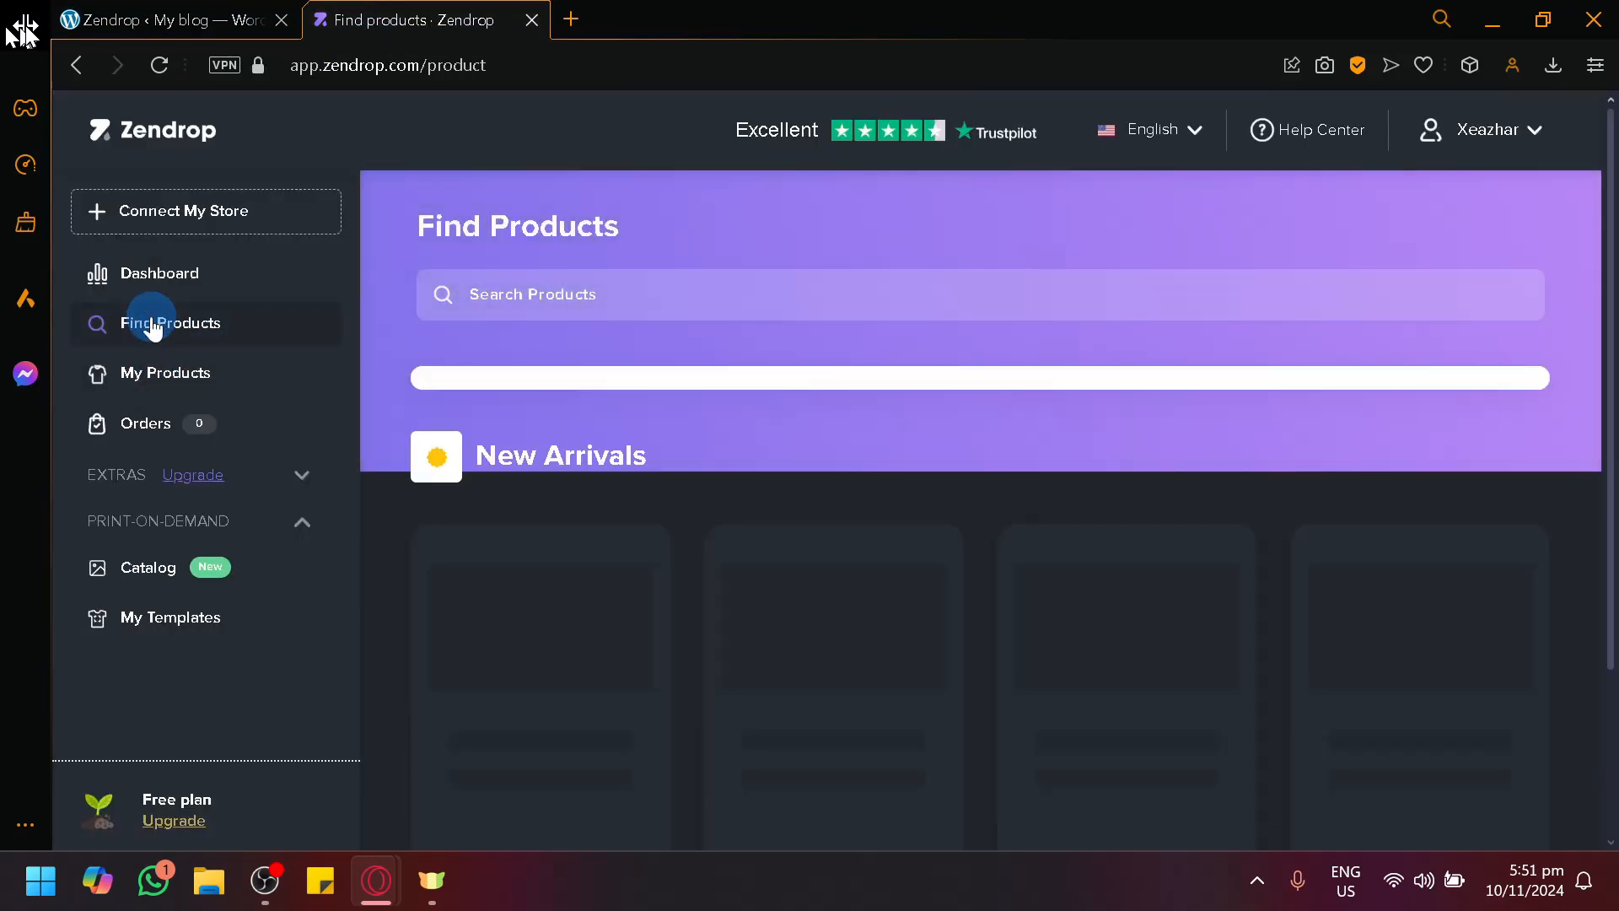
scroll(1033, 621, down, 6)
scroll(1046, 620, up, 3)
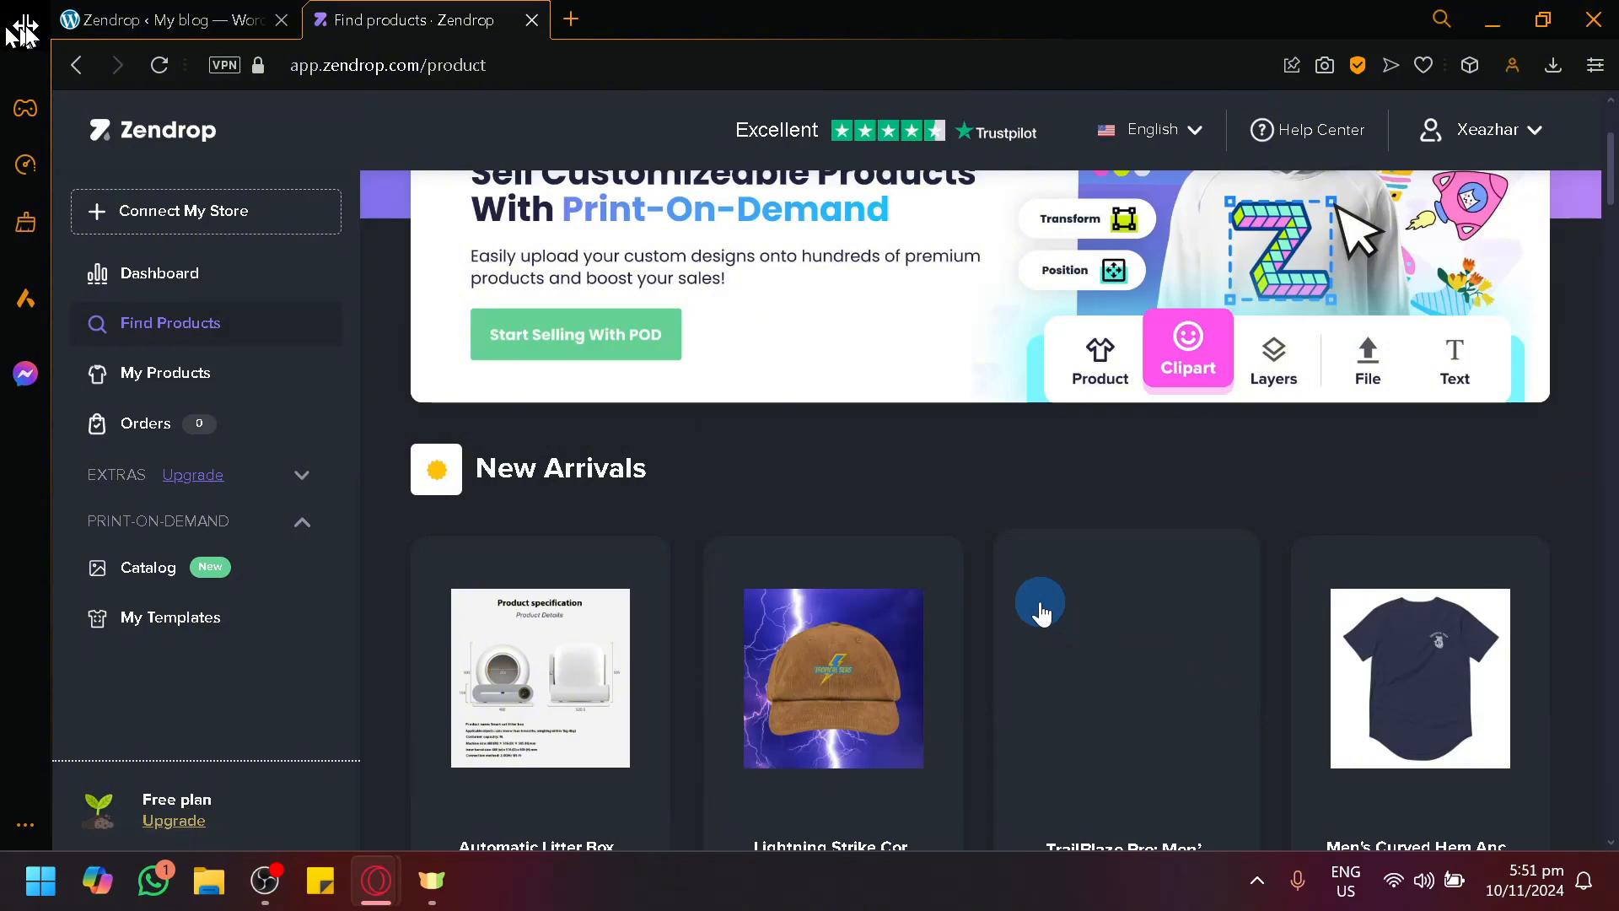
scroll(1041, 613, up, 3)
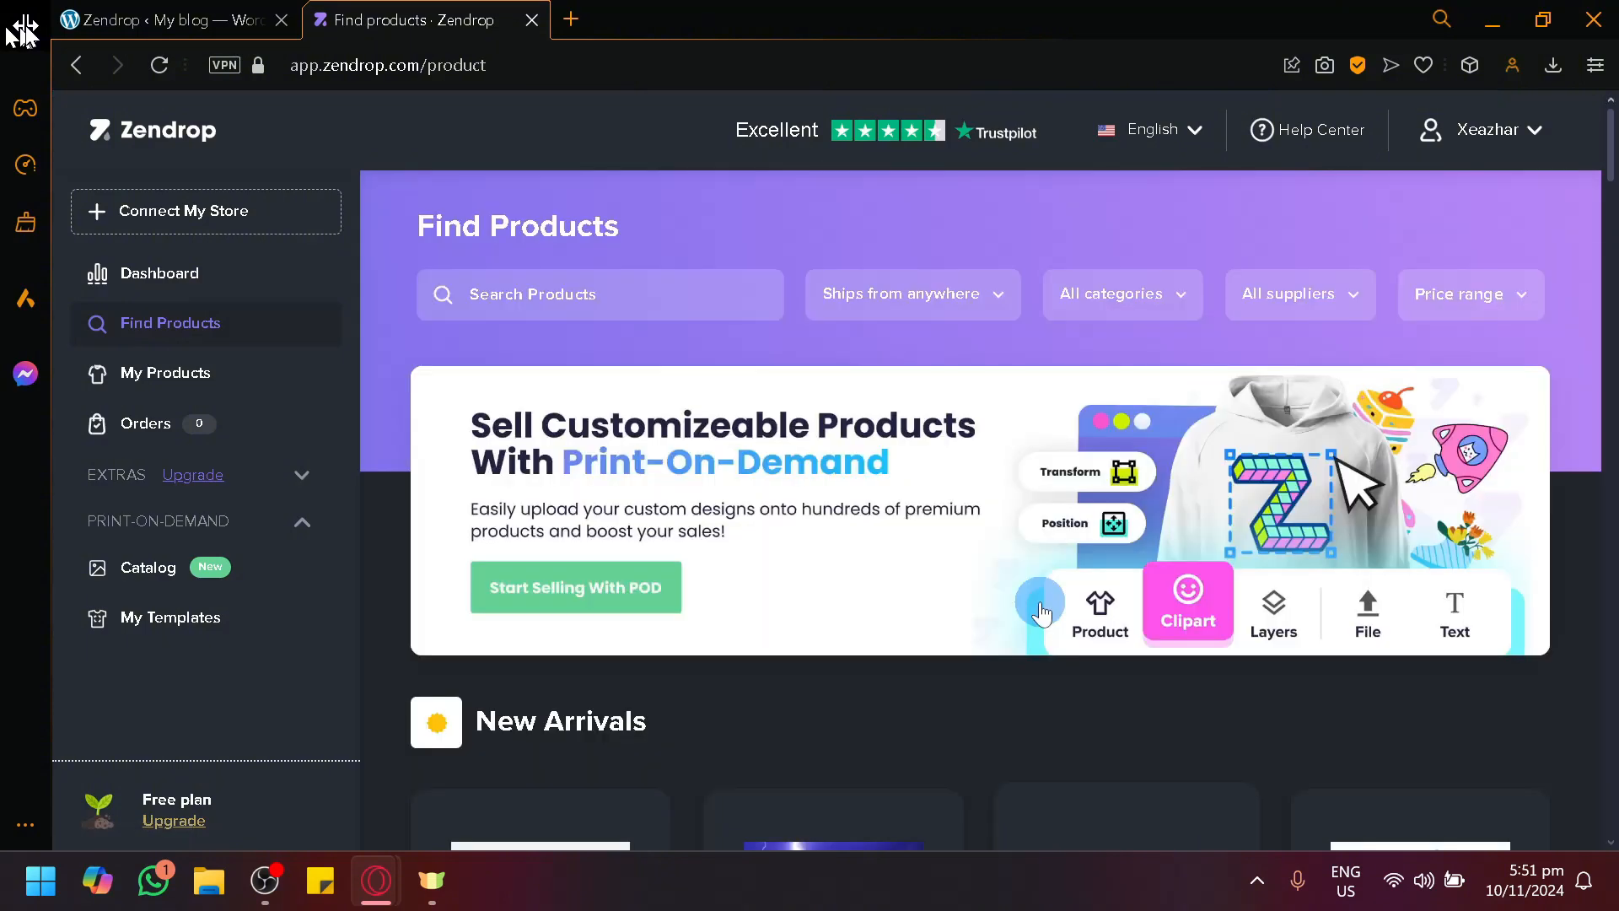
scroll(1039, 610, down, 6)
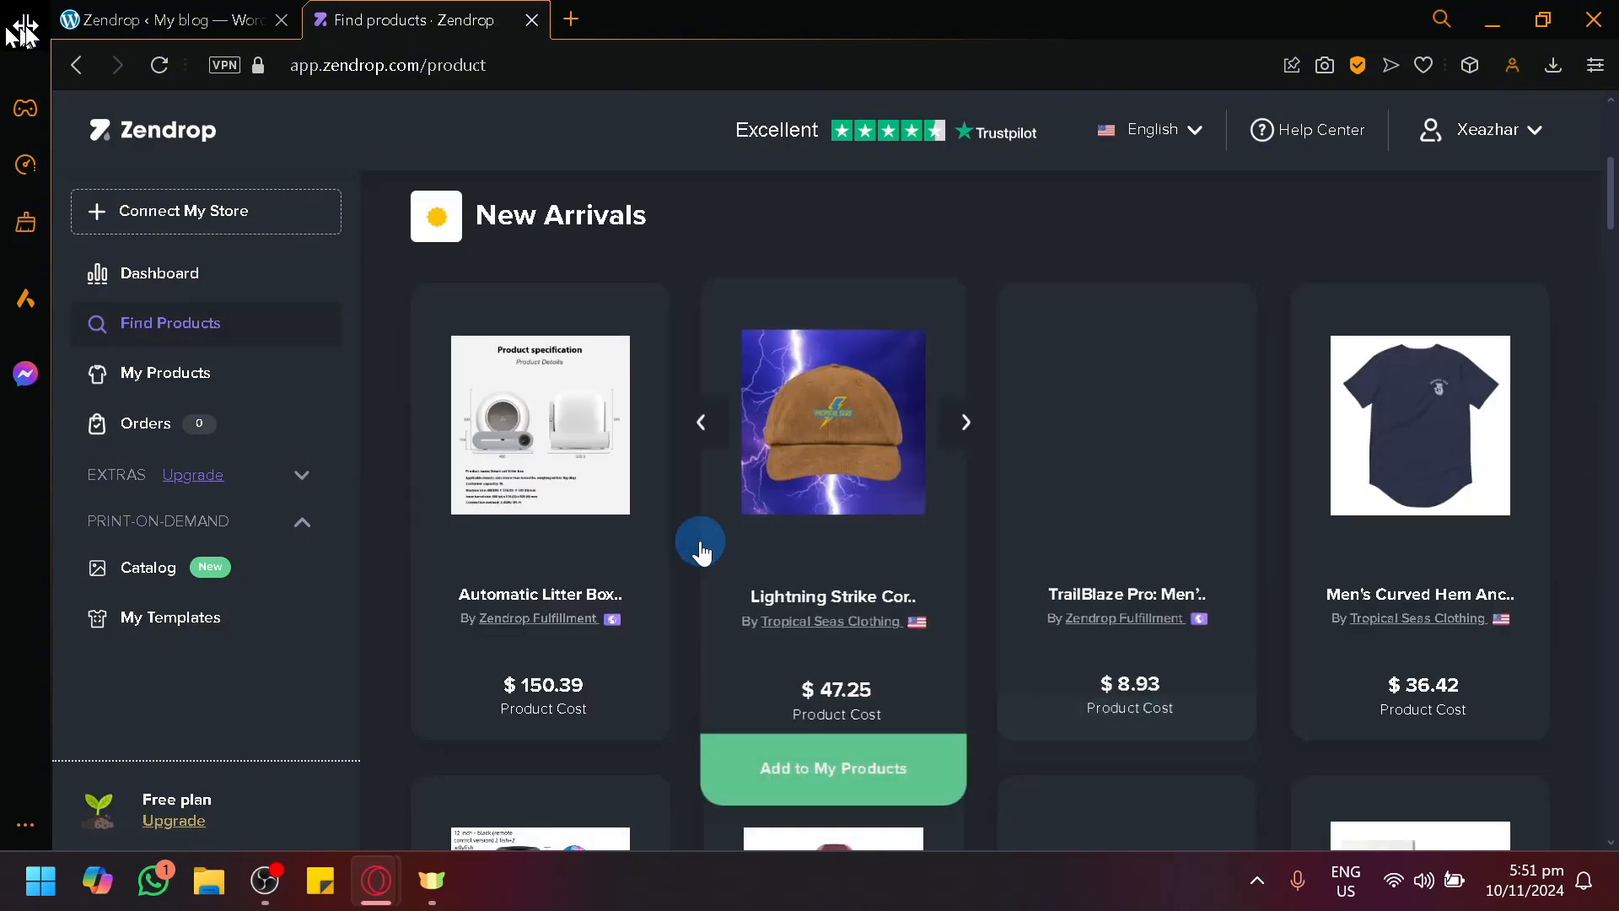
scroll(624, 600, down, 6)
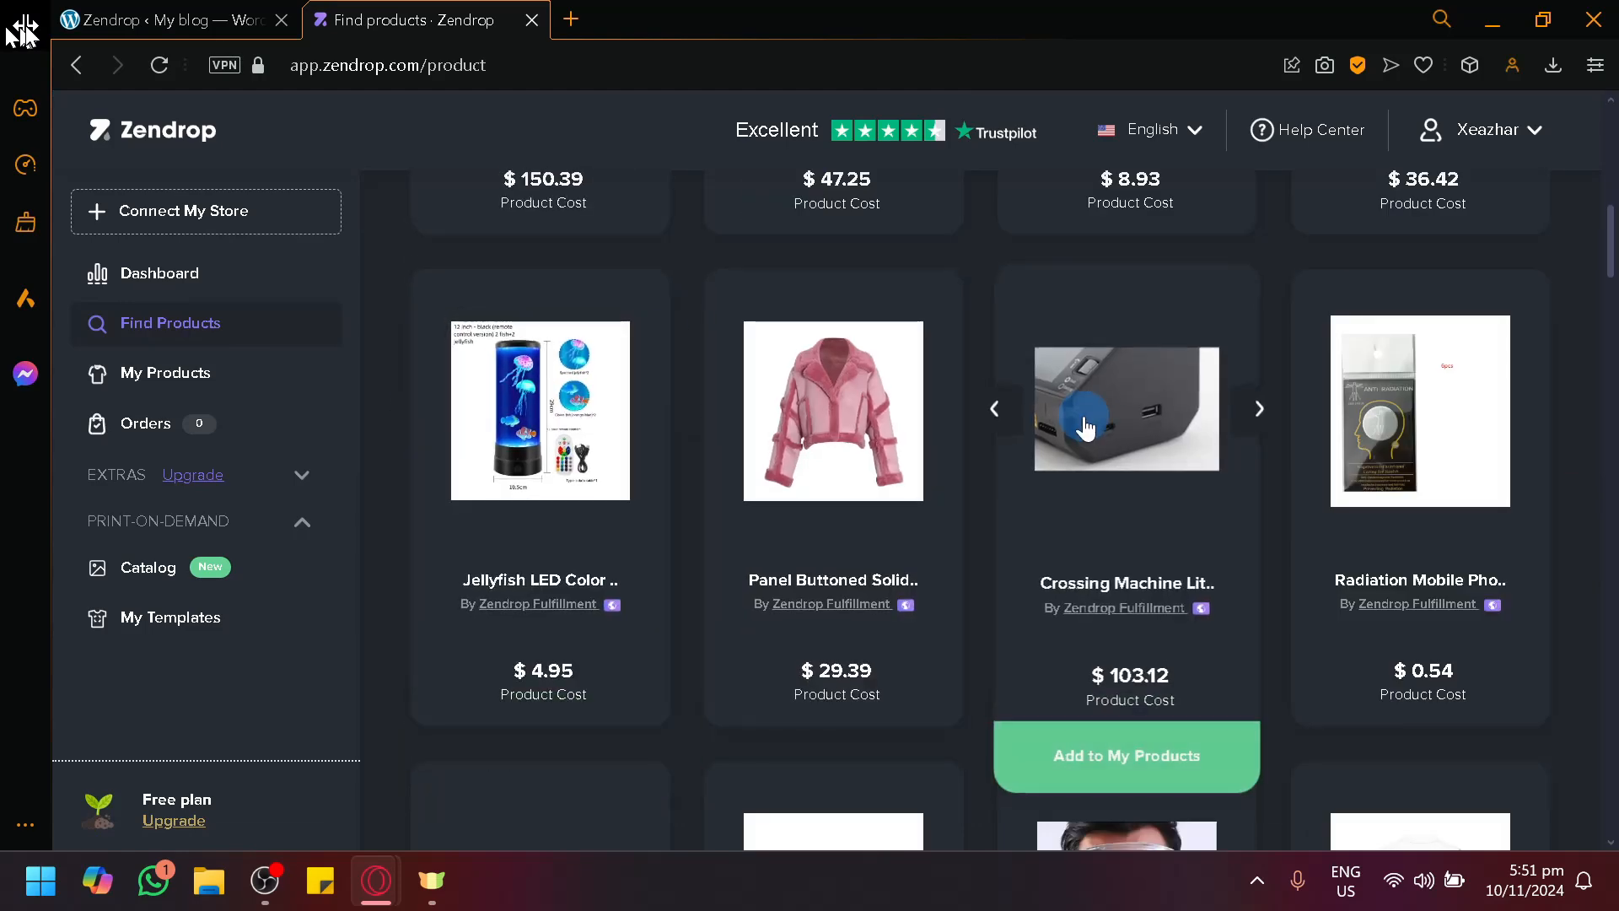
scroll(1085, 429, down, 6)
scroll(1030, 257, up, 6)
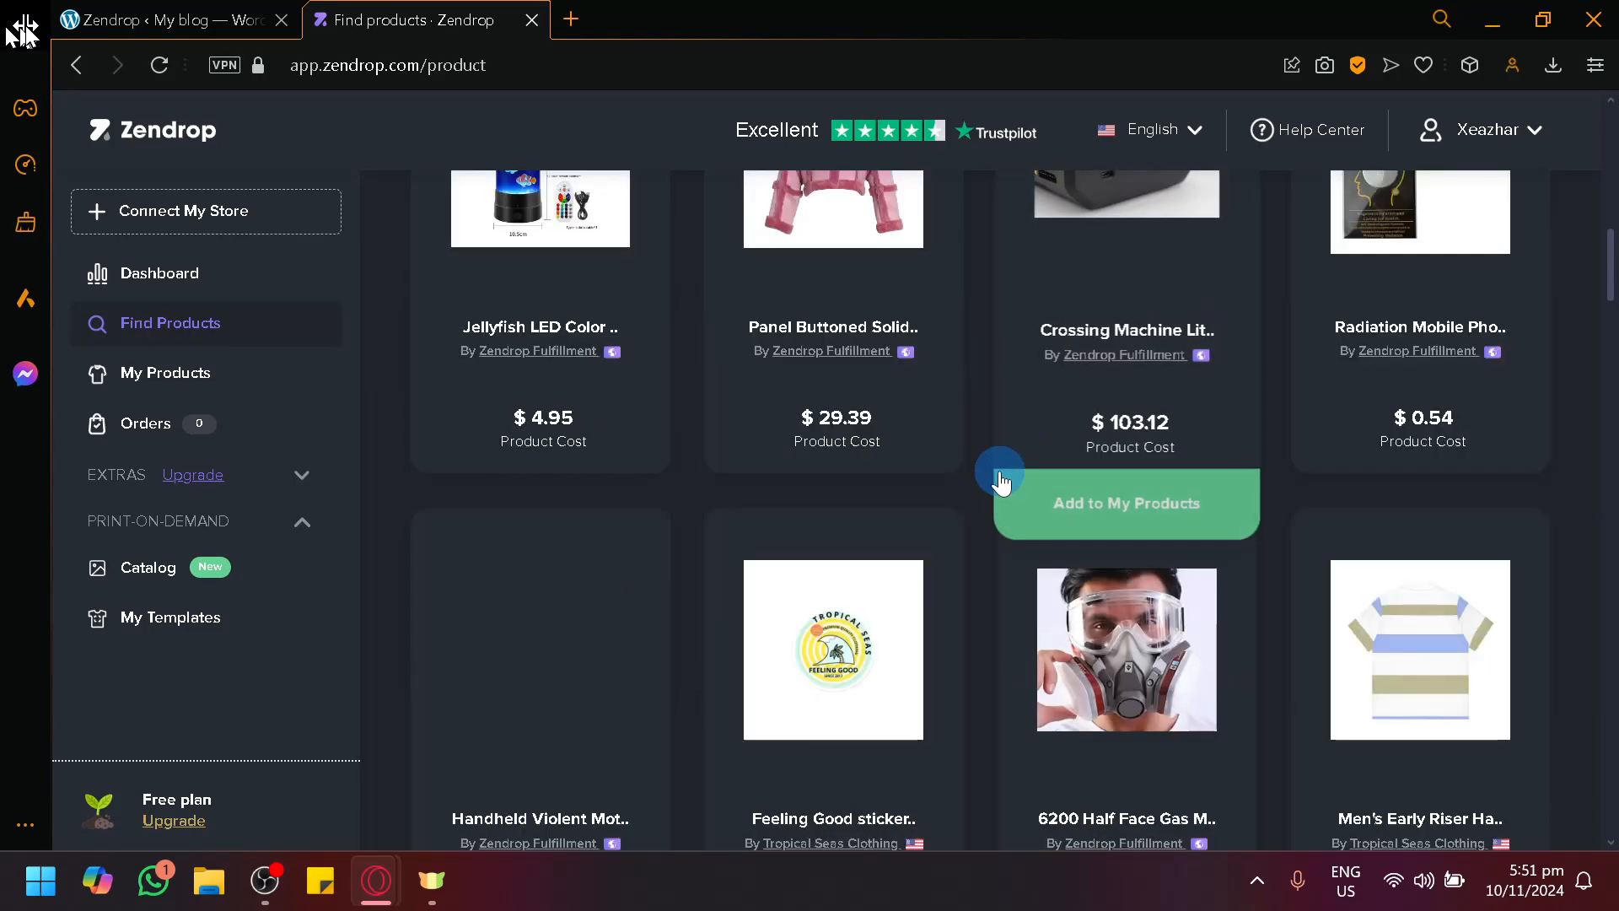
scroll(885, 498, down, 3)
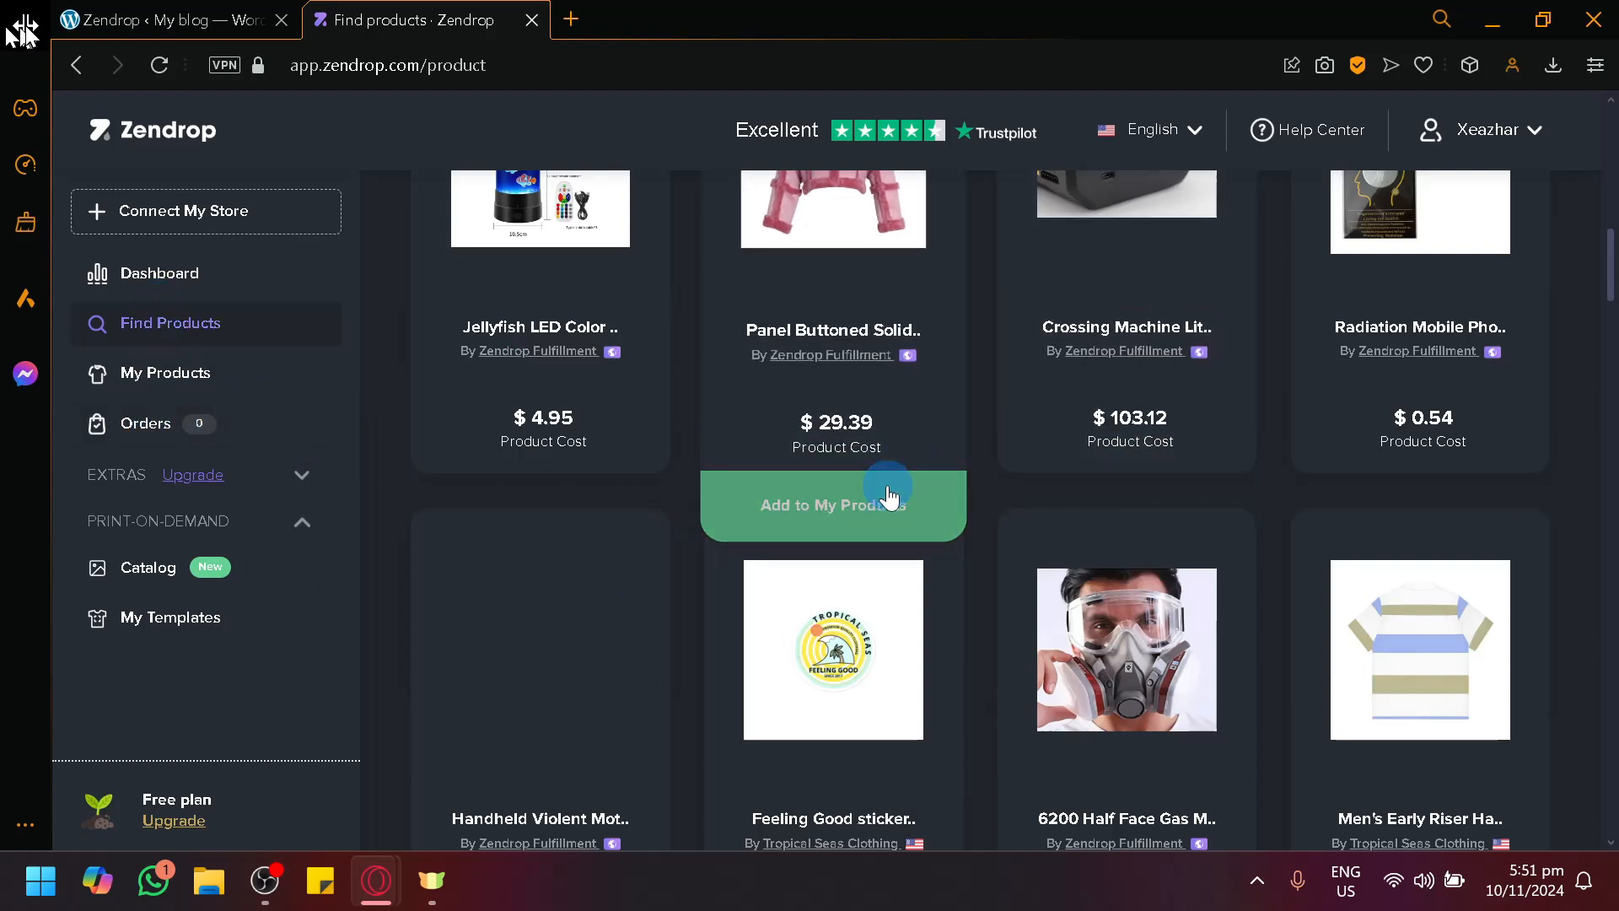
Step: Return to the Zendrop plugin's page in WordPress and disconnect the connector
click(126, 18)
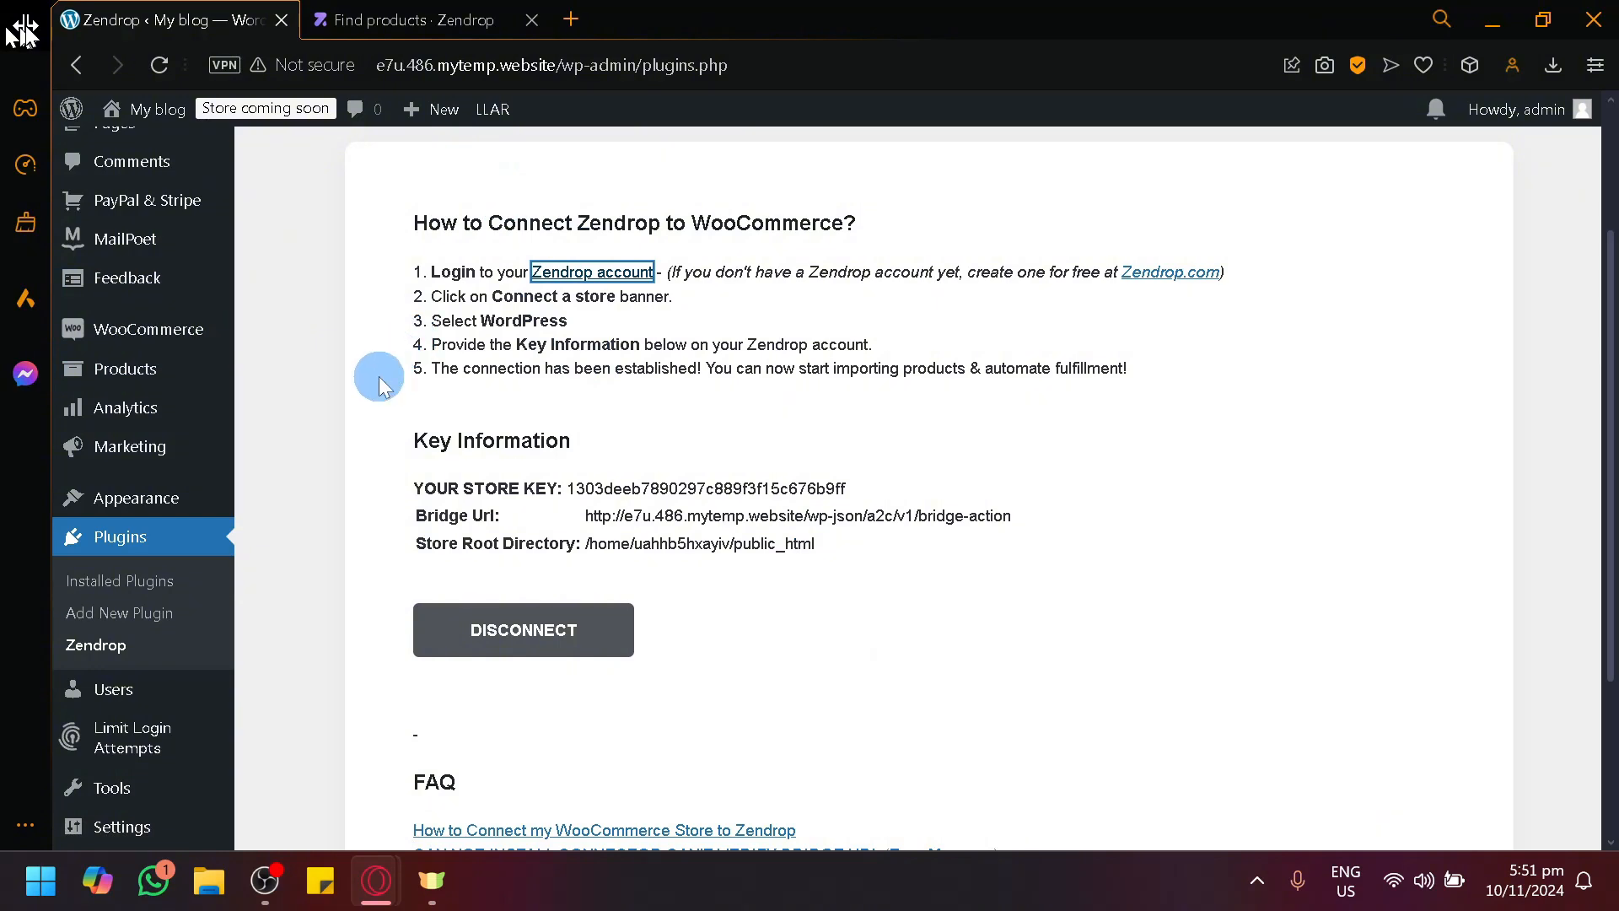
click(413, 19)
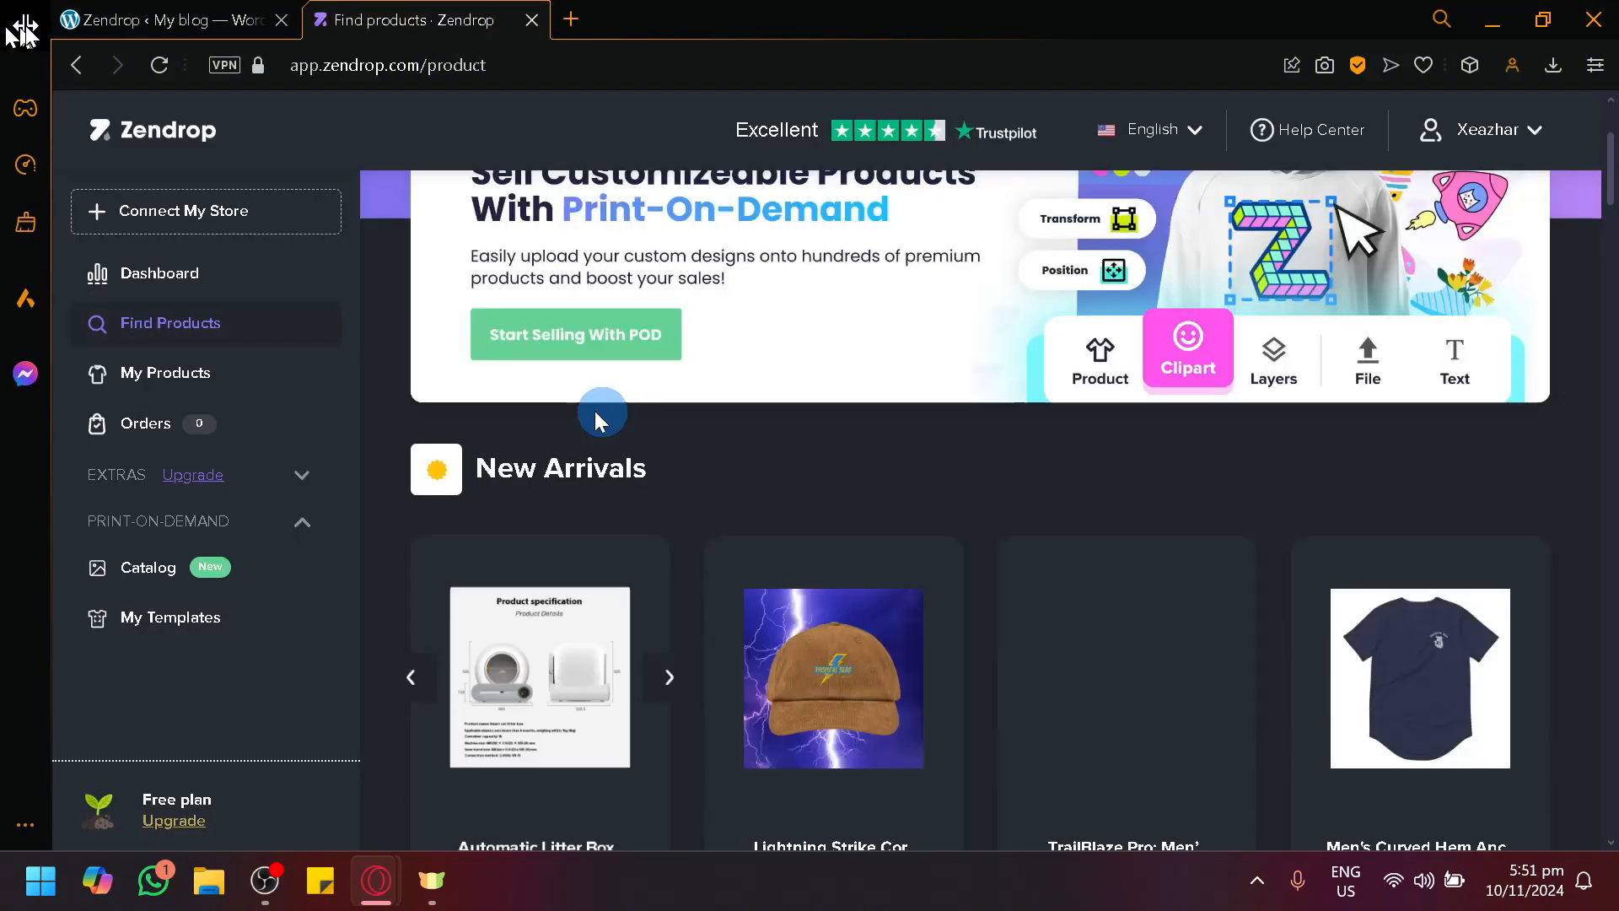
click(160, 17)
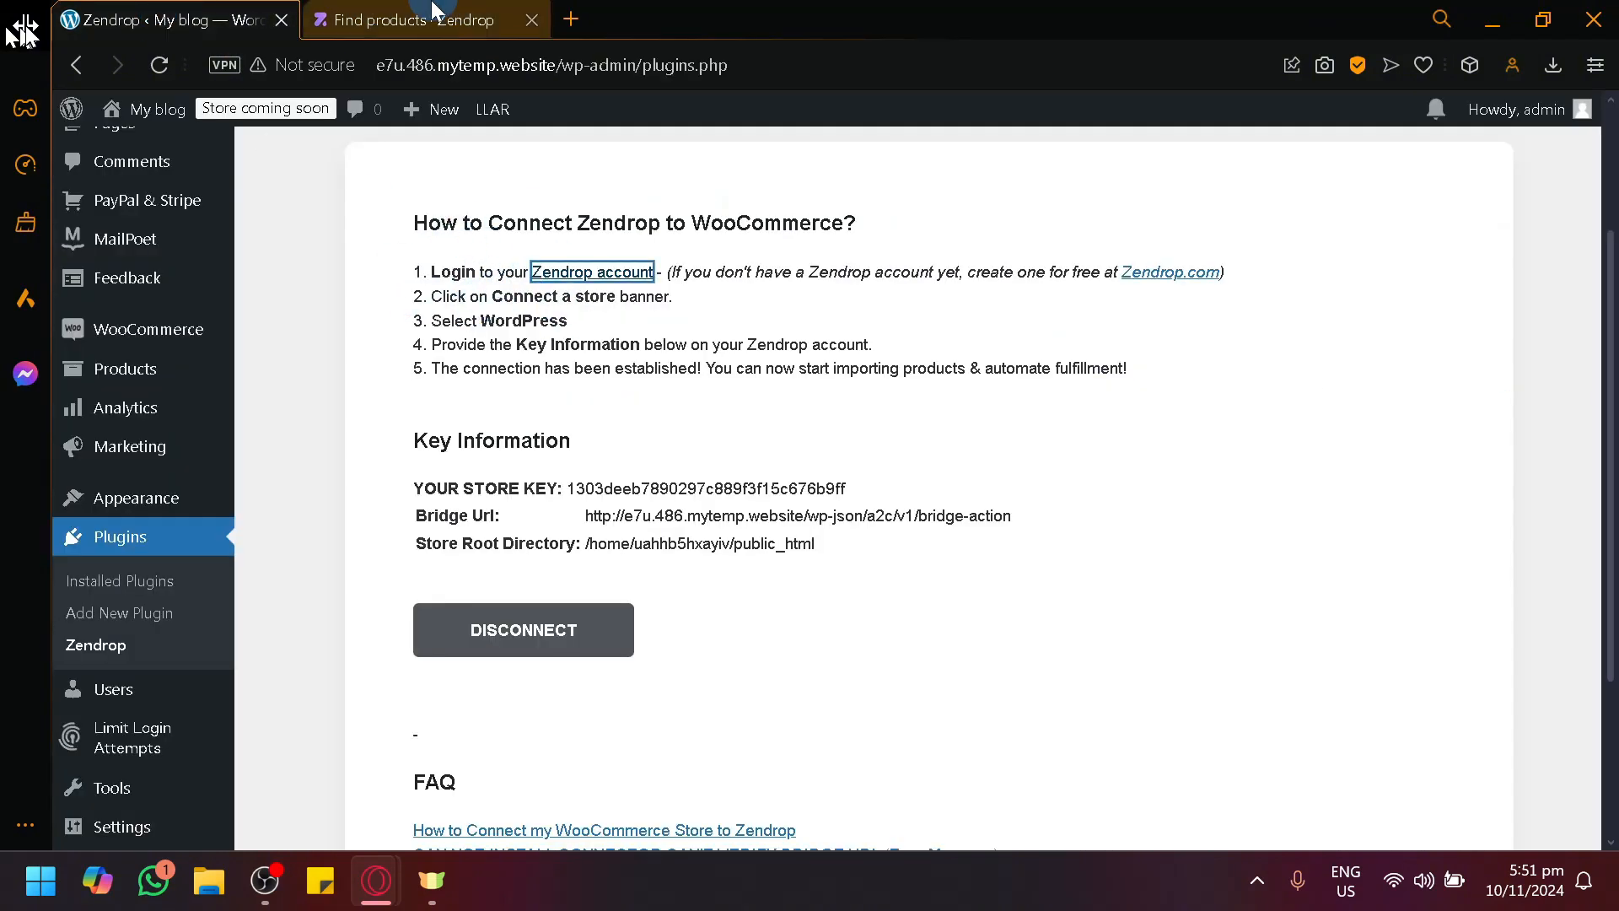
click(413, 19)
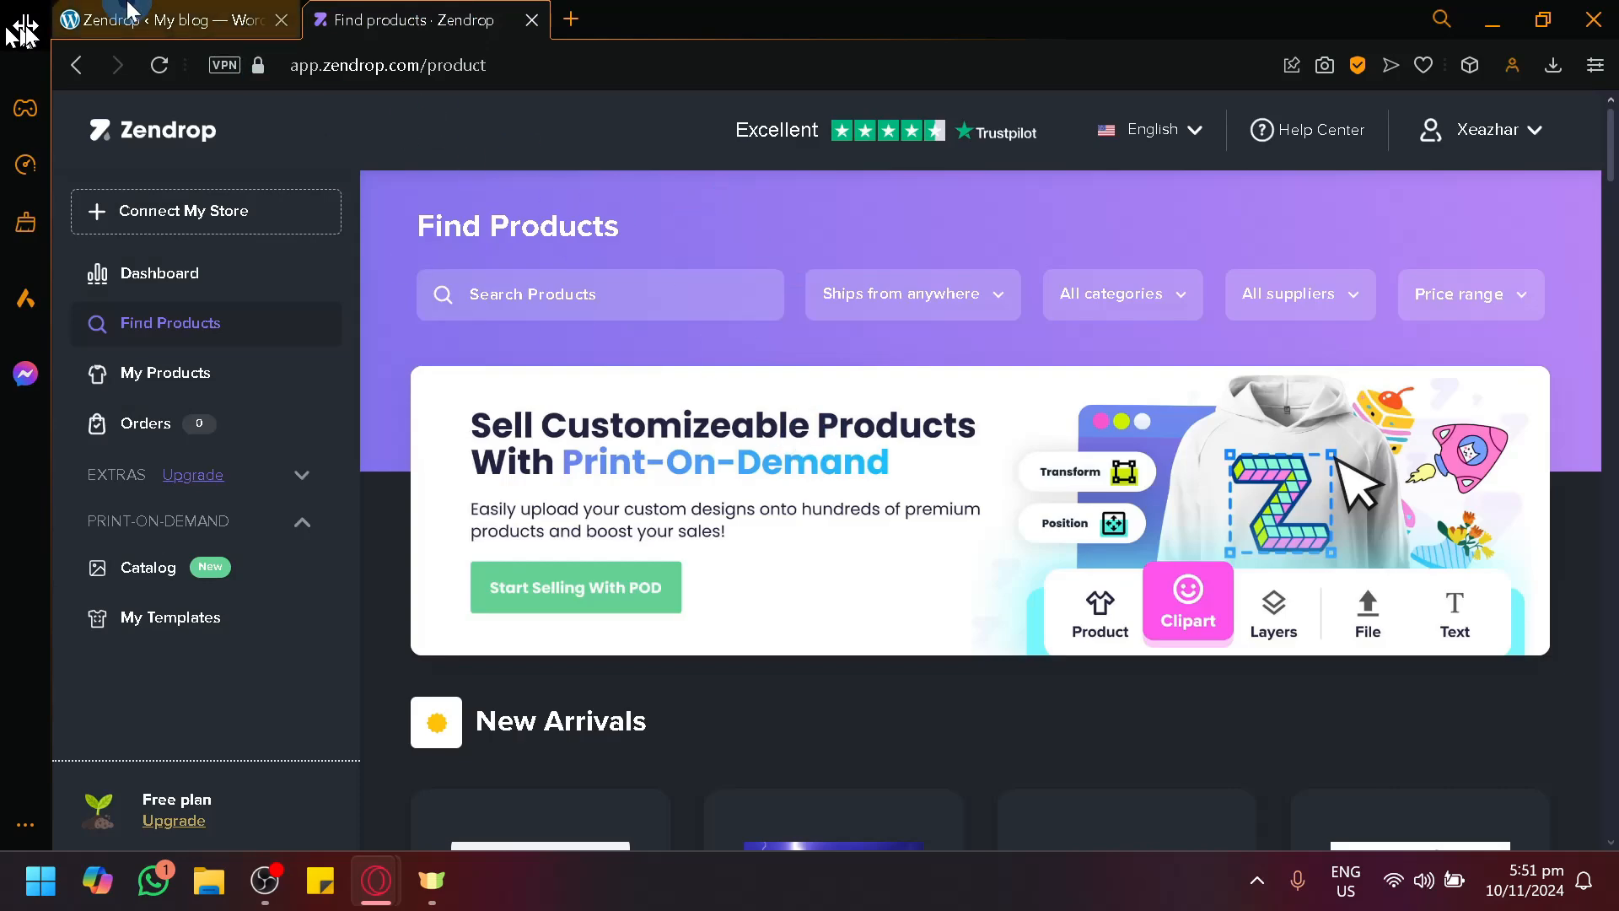
click(160, 19)
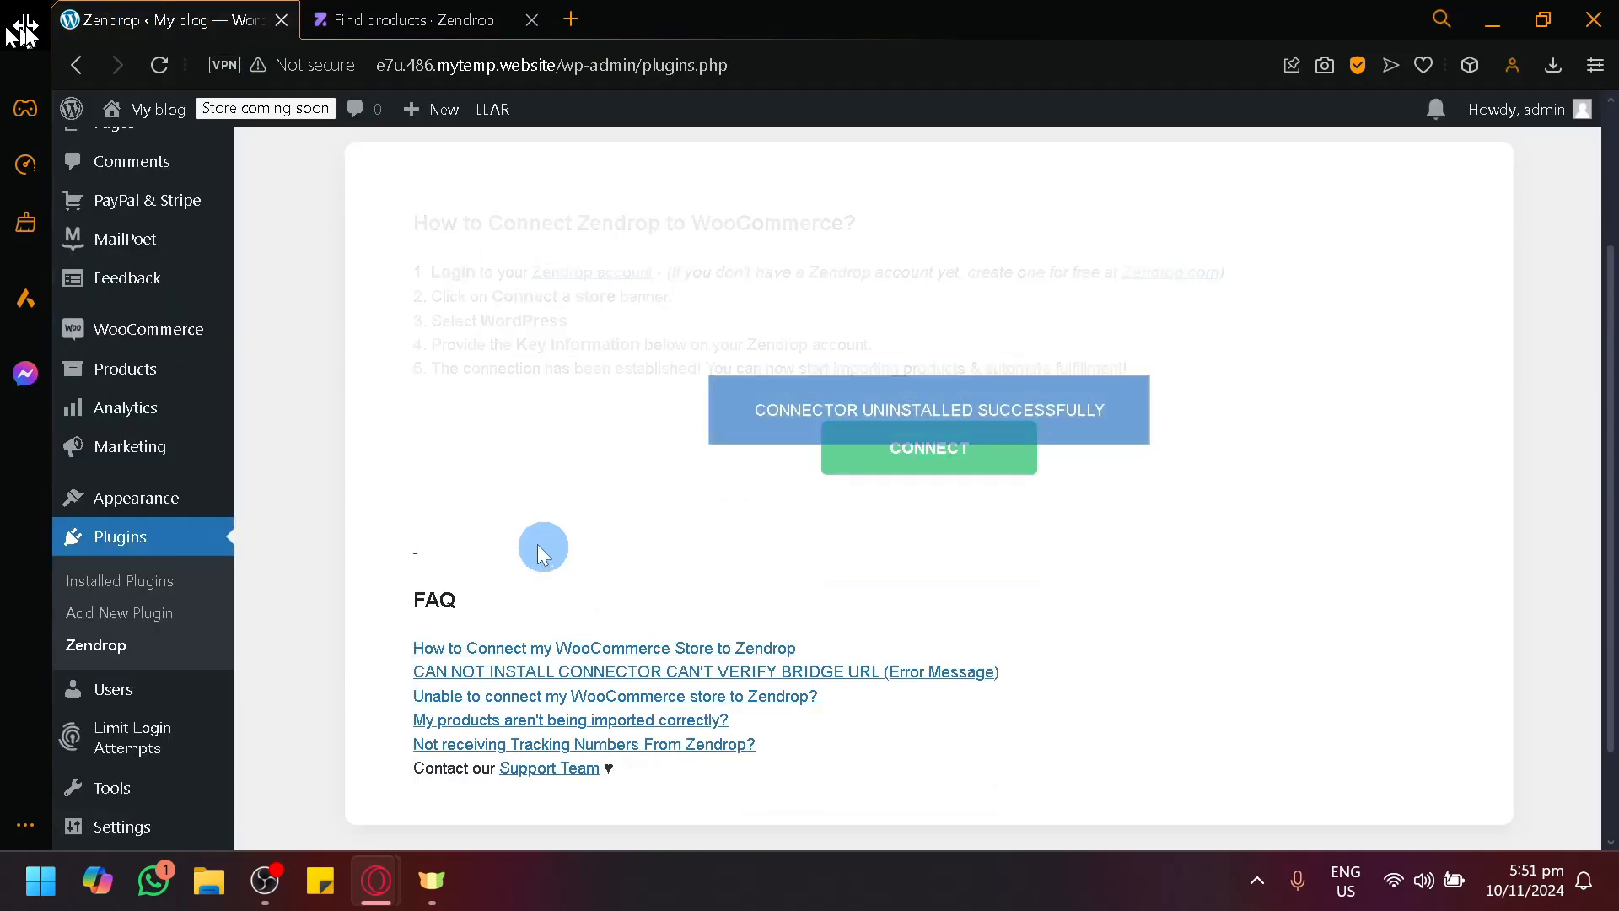
Step: Open the list of installed WordPress plugins and search it for "shopify"
mouse_move(114, 413)
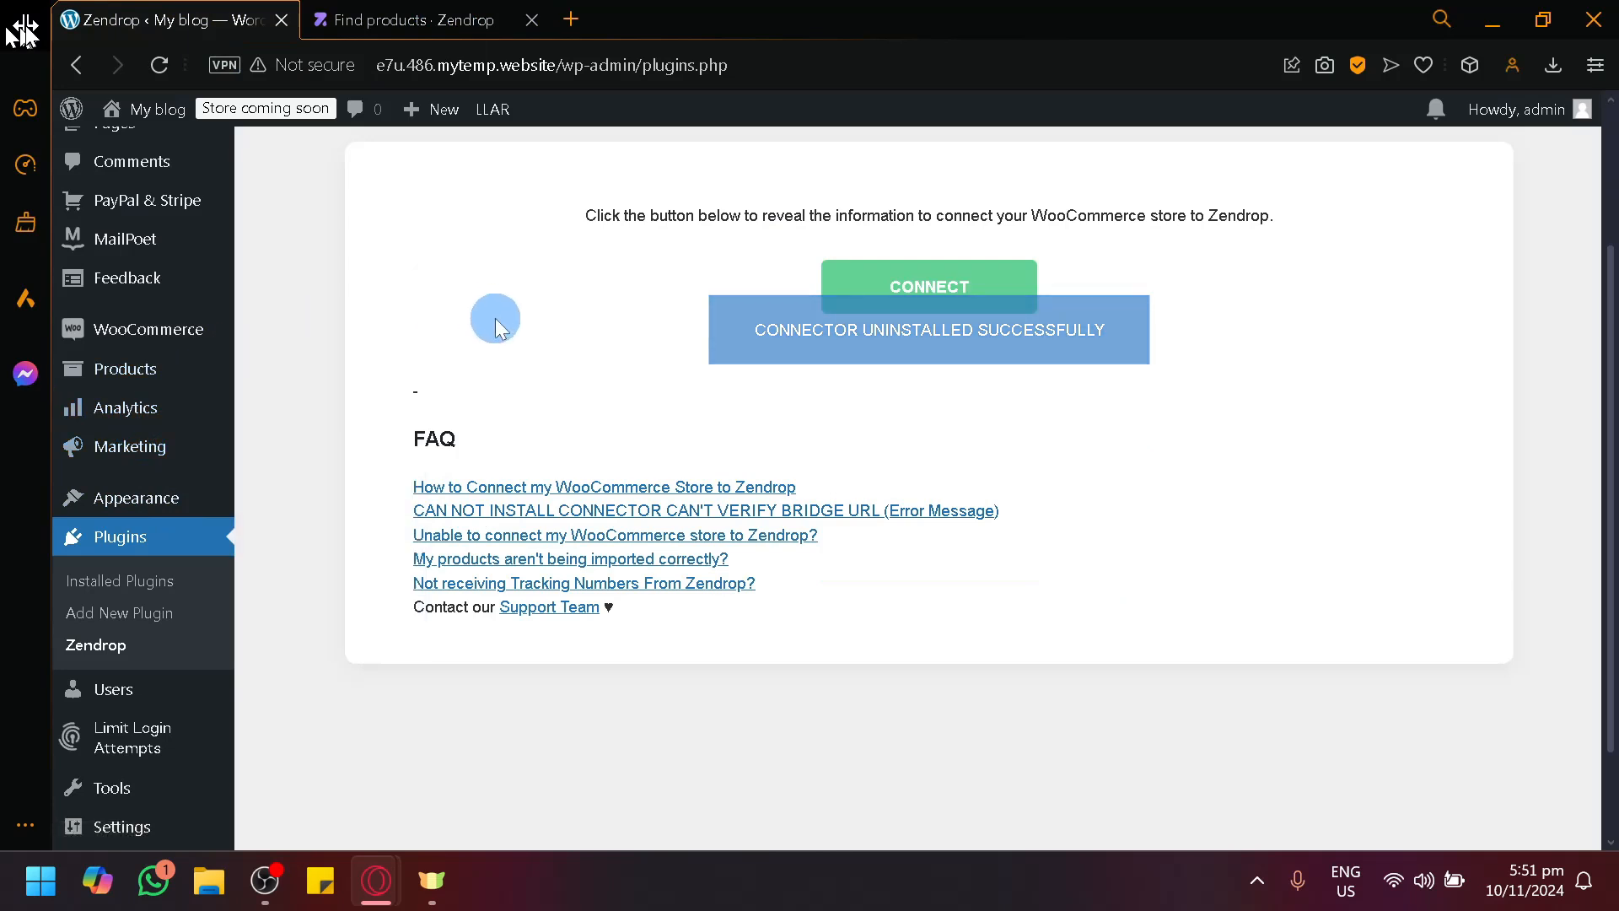
scroll(177, 624, down, 2)
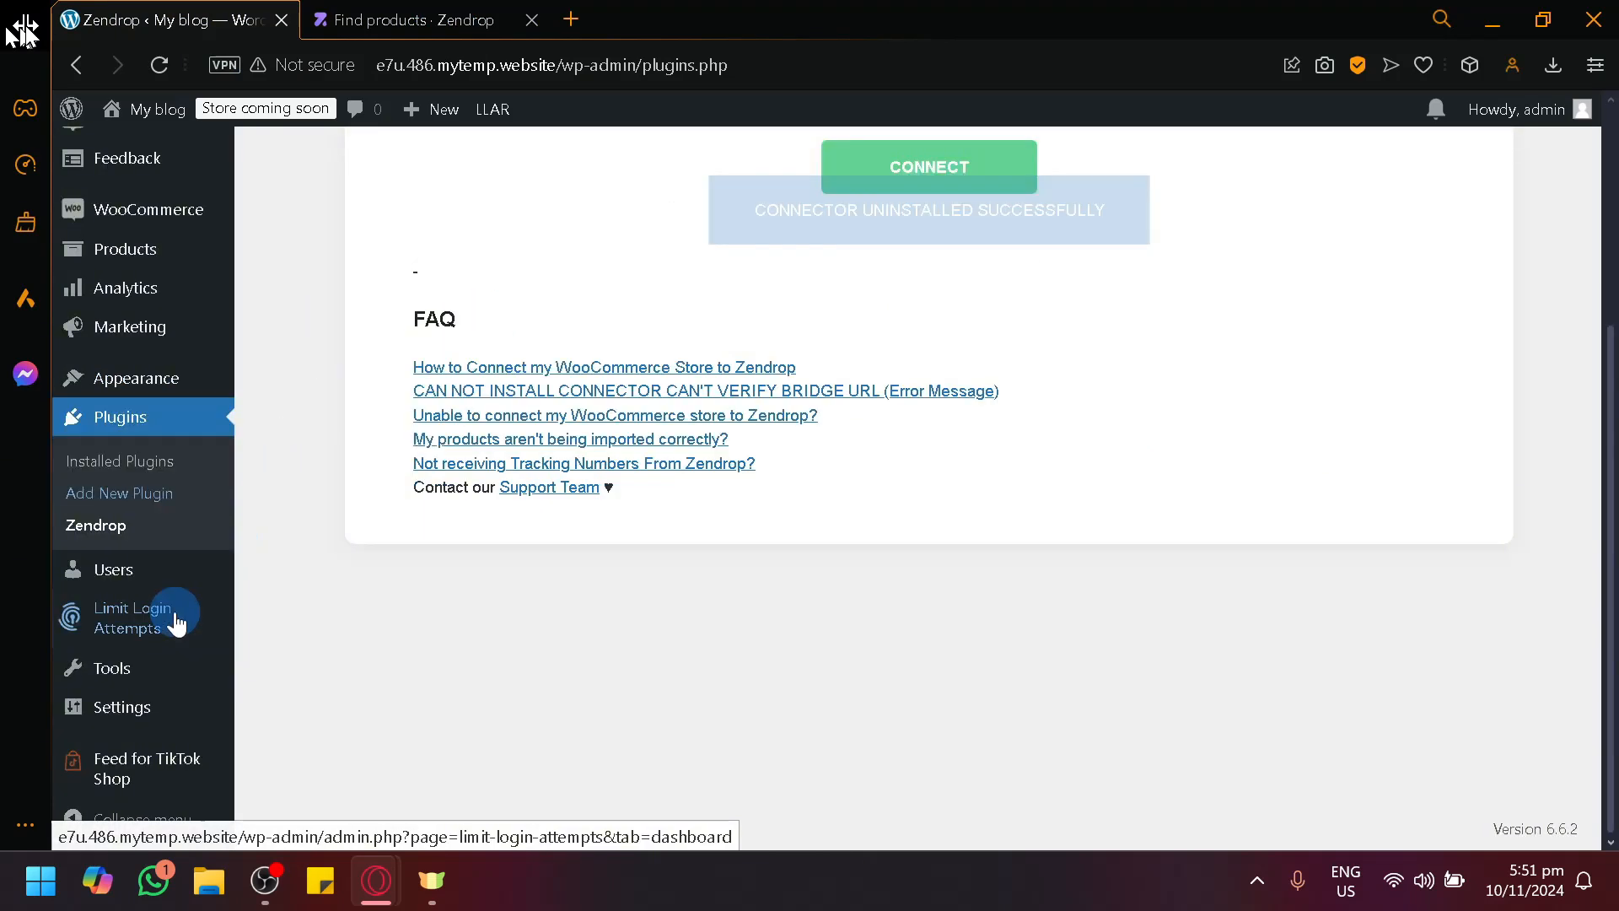
click(145, 419)
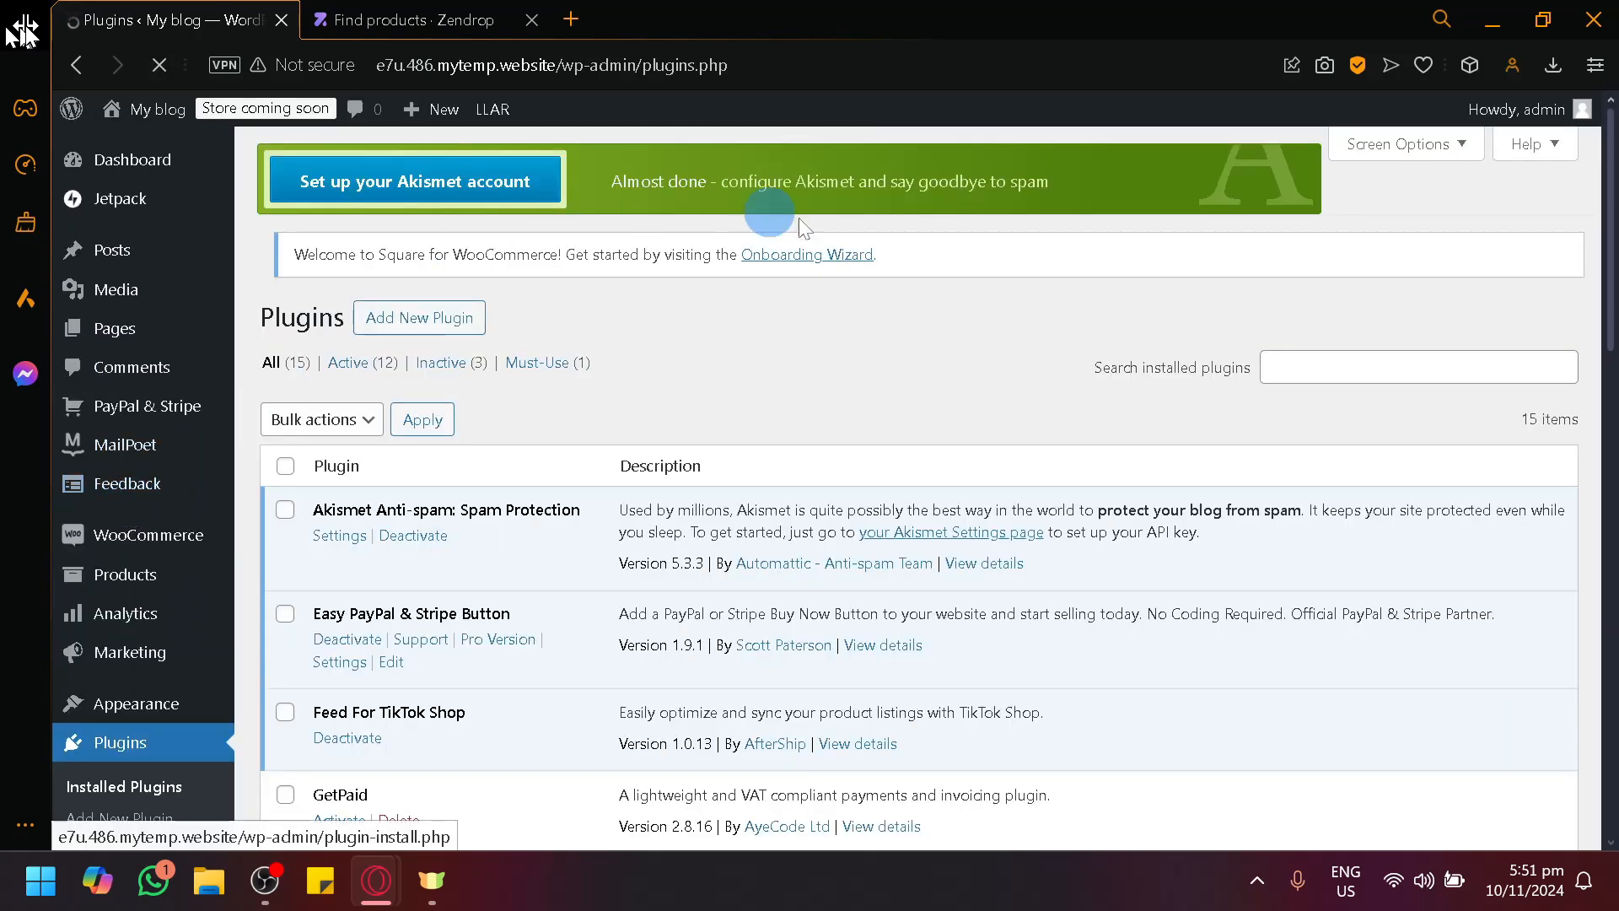
click(1375, 366)
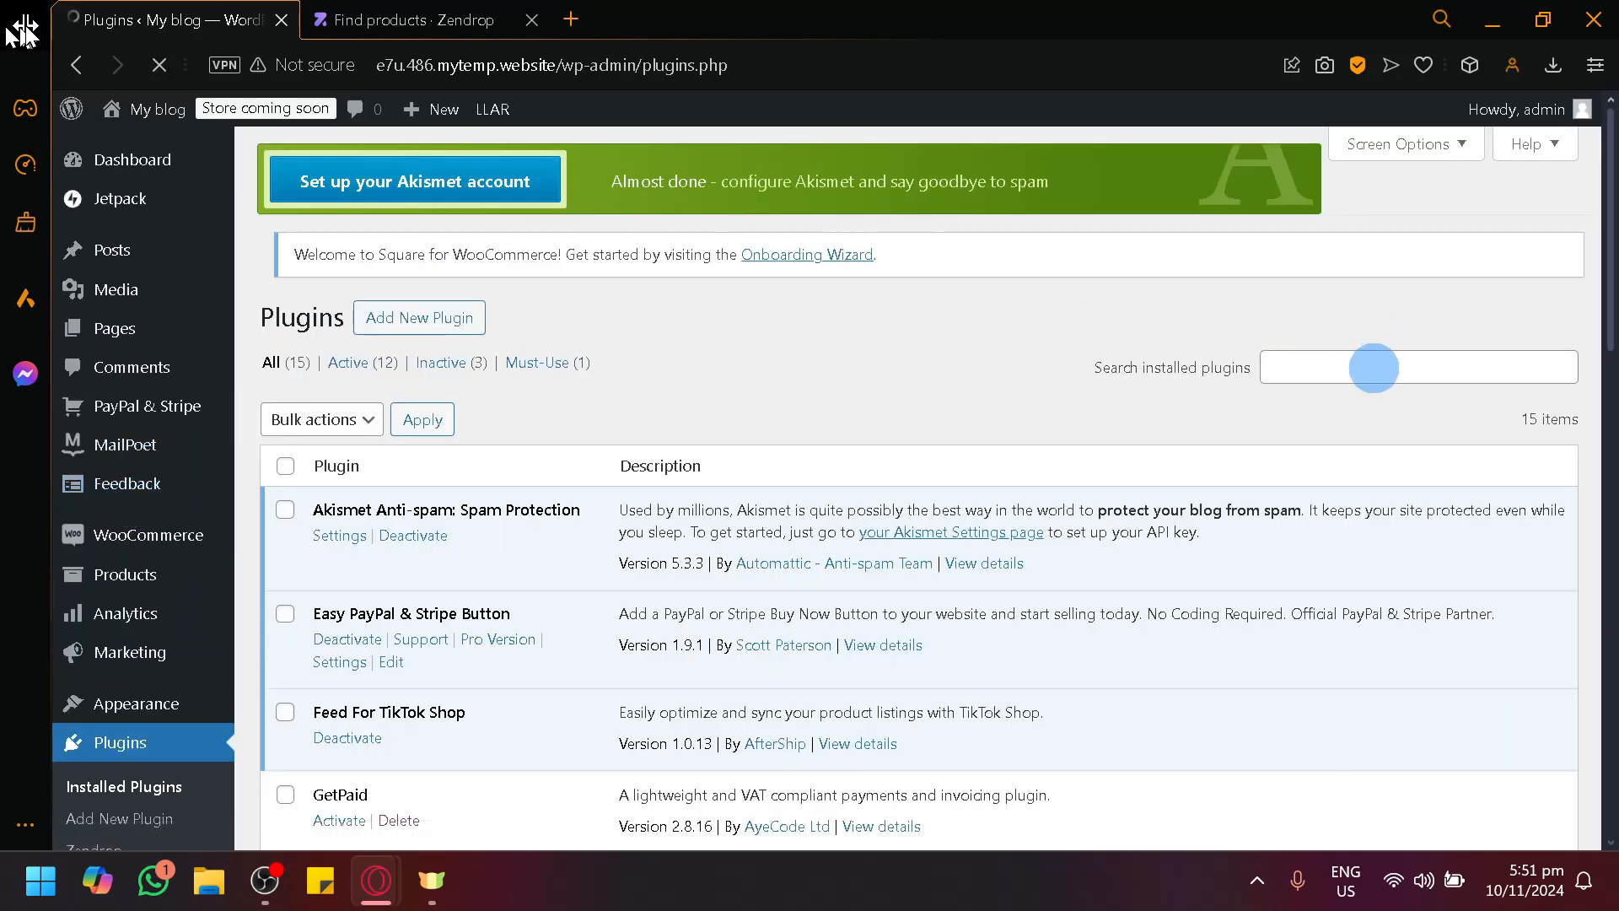
text(shopify)
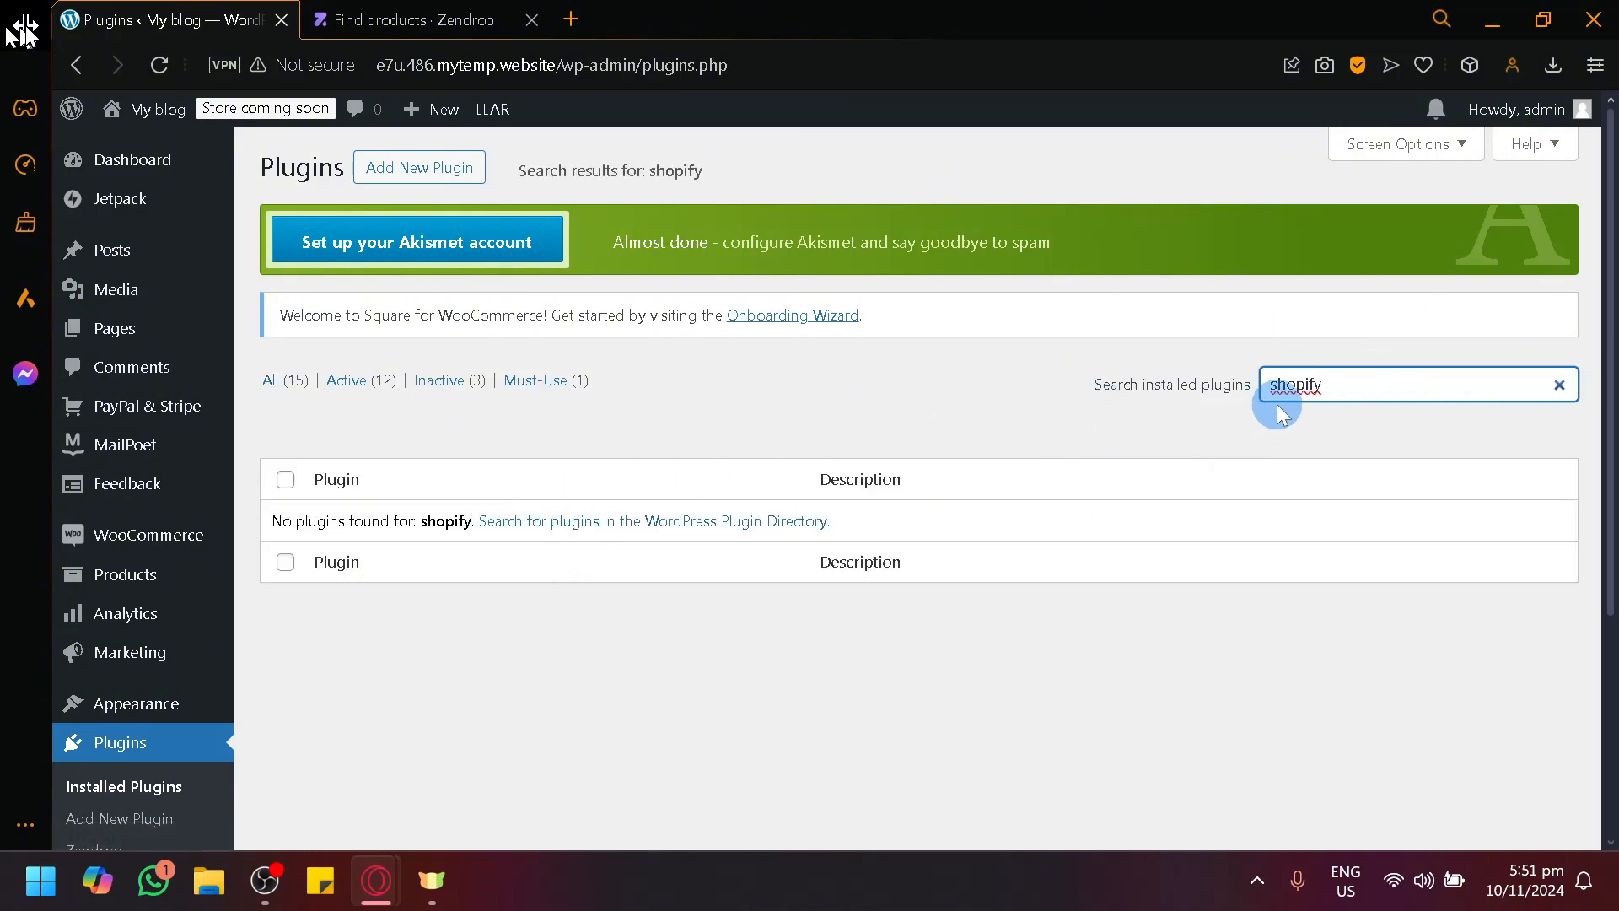
drag(1344, 395, 1278, 393)
click(1539, 390)
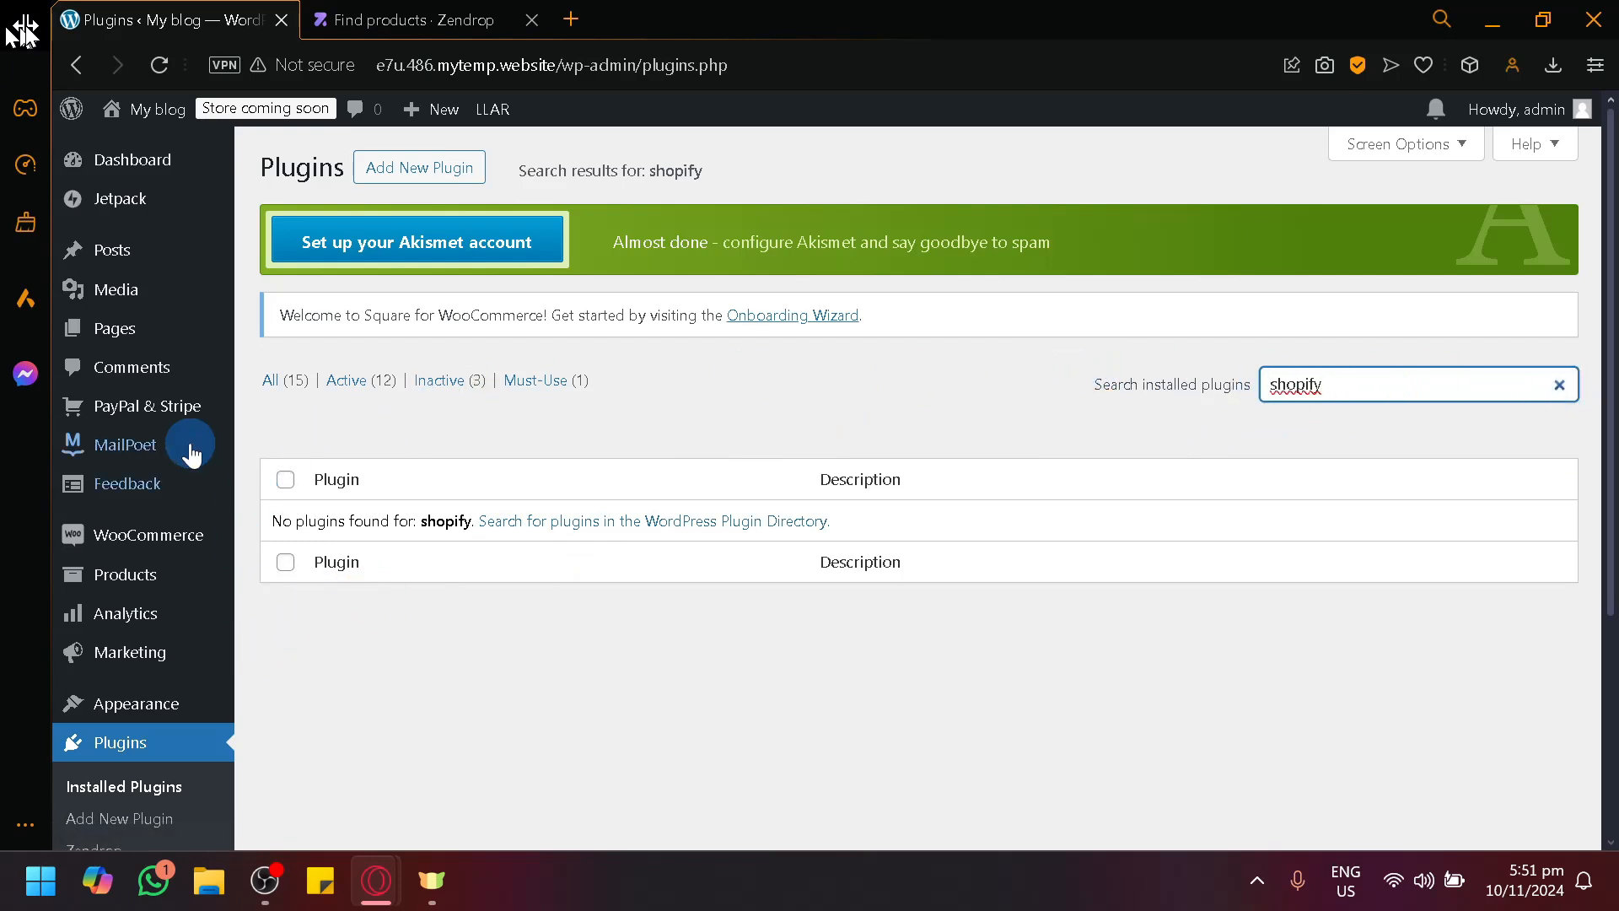
Step: Reload the installed plugins list, open the Zendrop plugin's page and connect the connector again
click(143, 744)
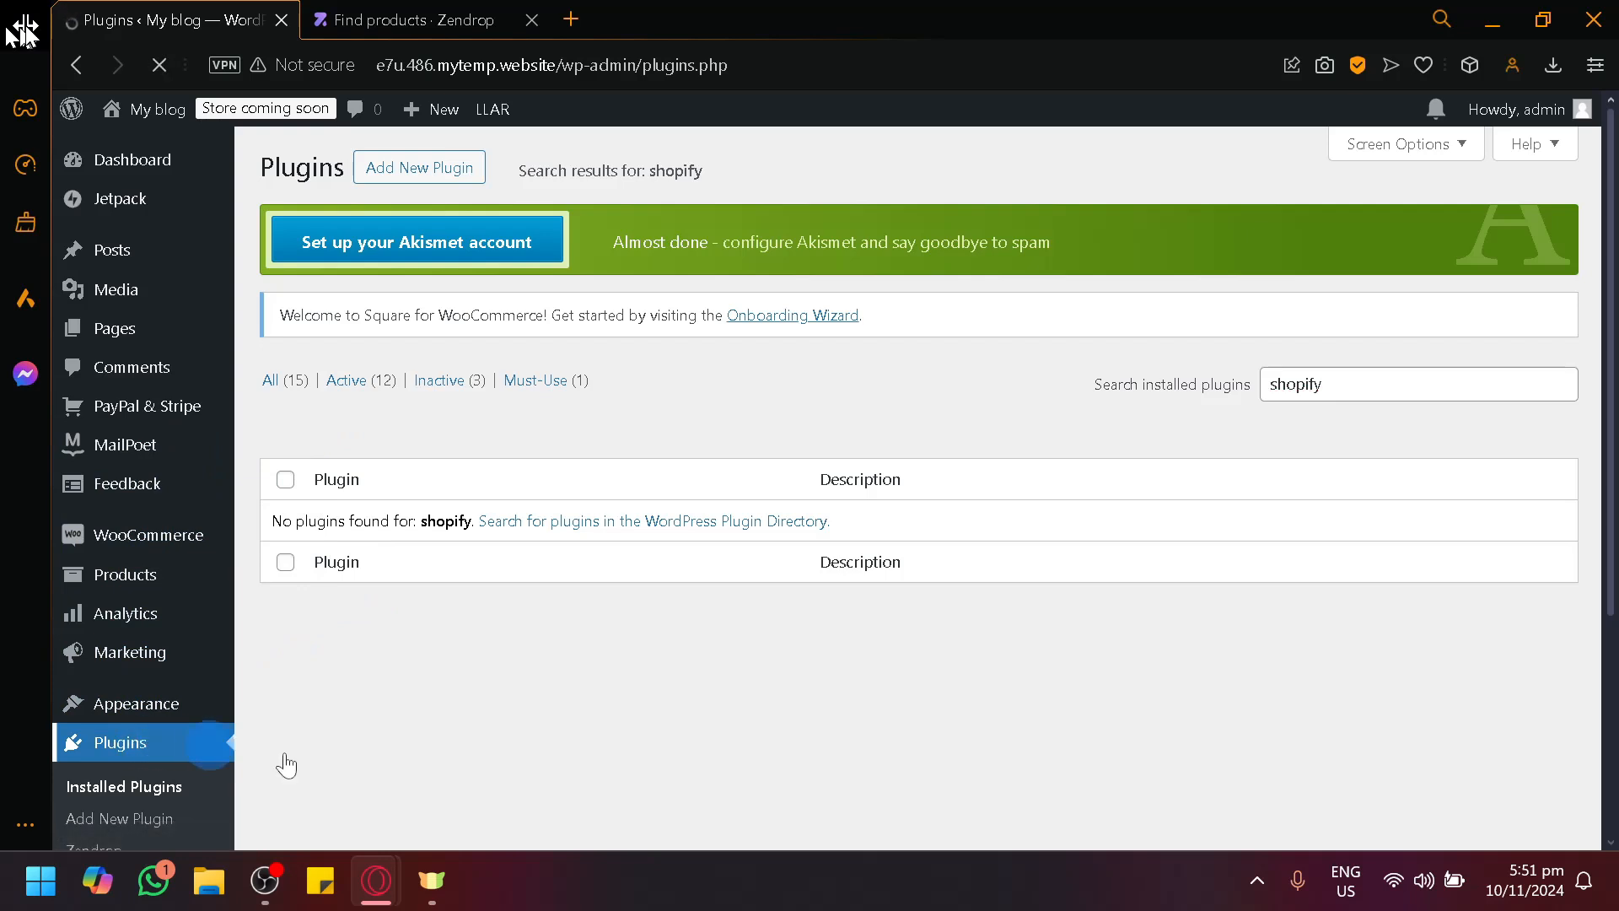
scroll(524, 792, down, 3)
scroll(127, 666, down, 3)
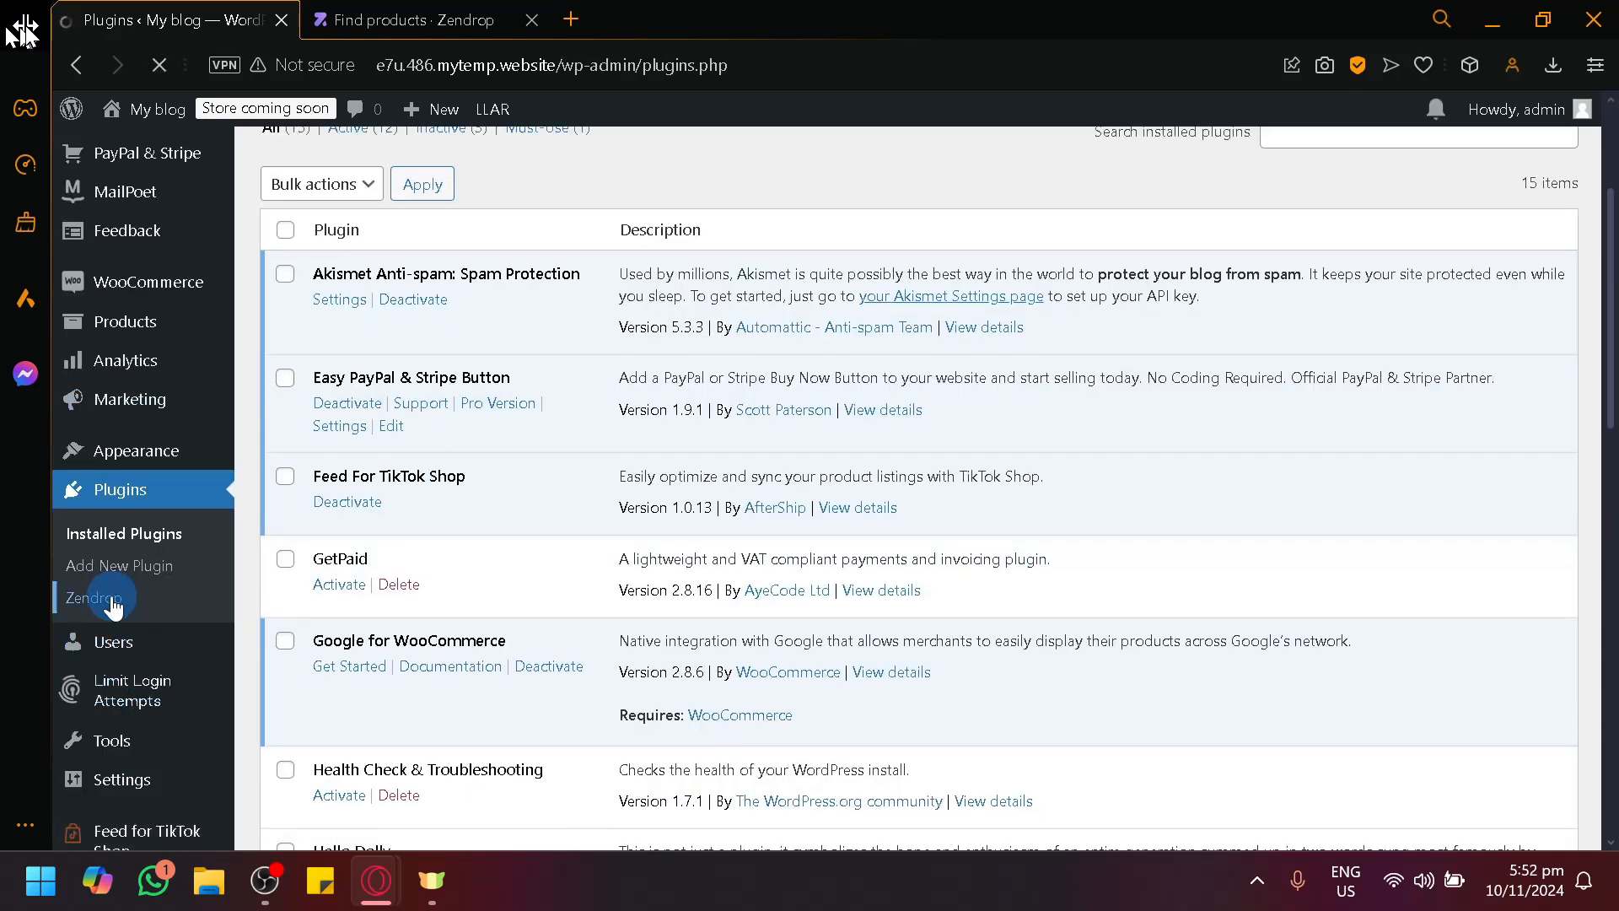
scroll(735, 595, down, 5)
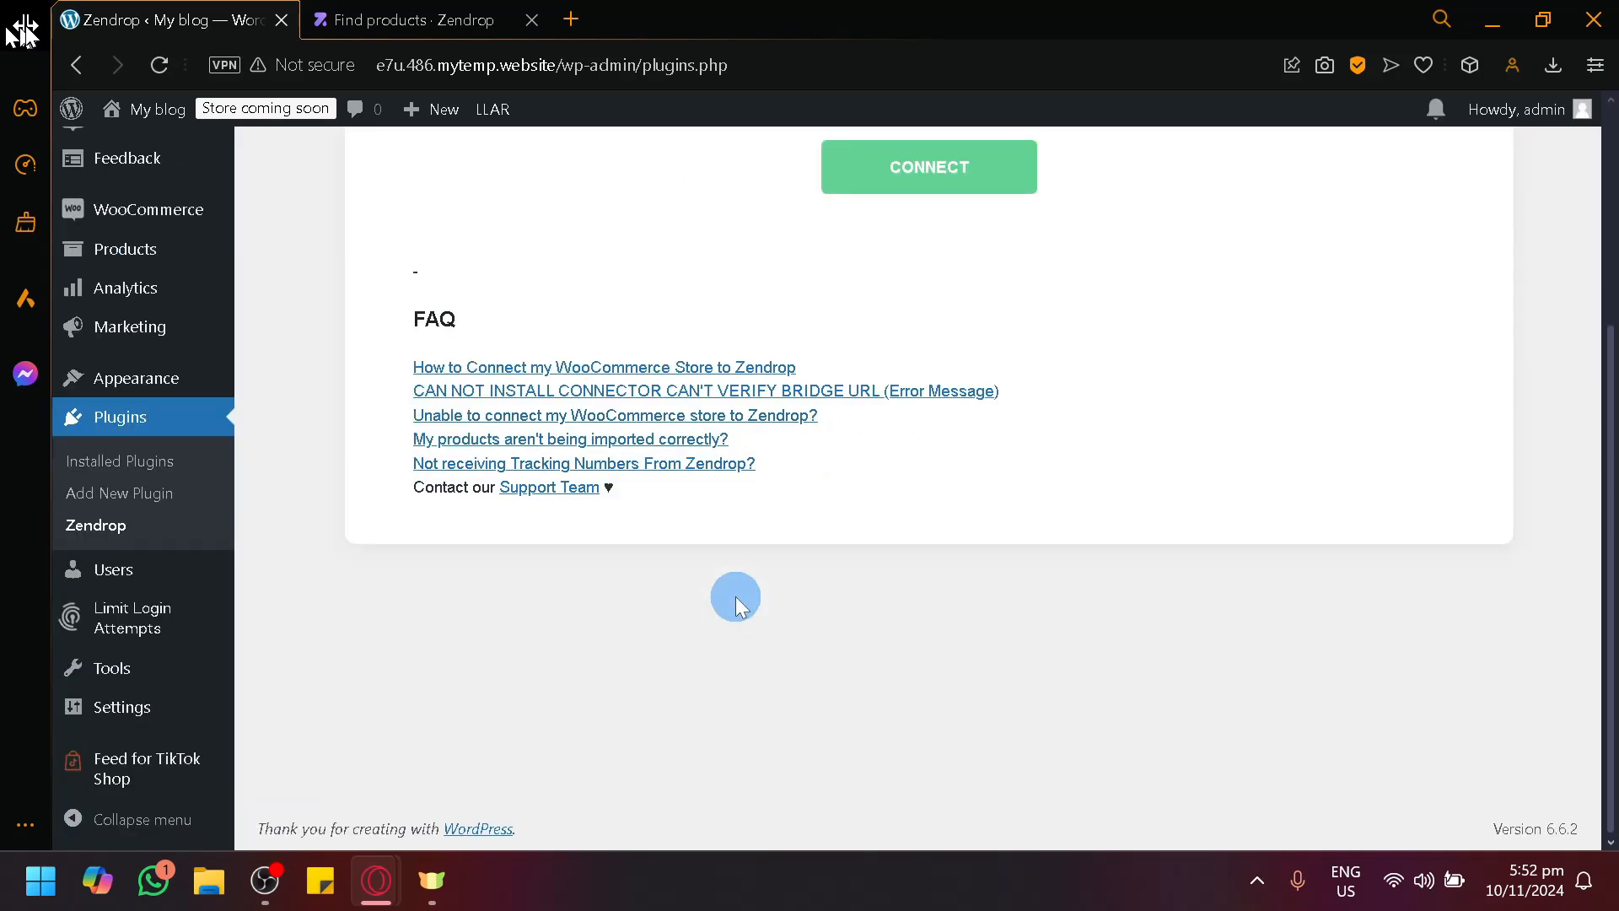
scroll(735, 595, up, 5)
click(868, 494)
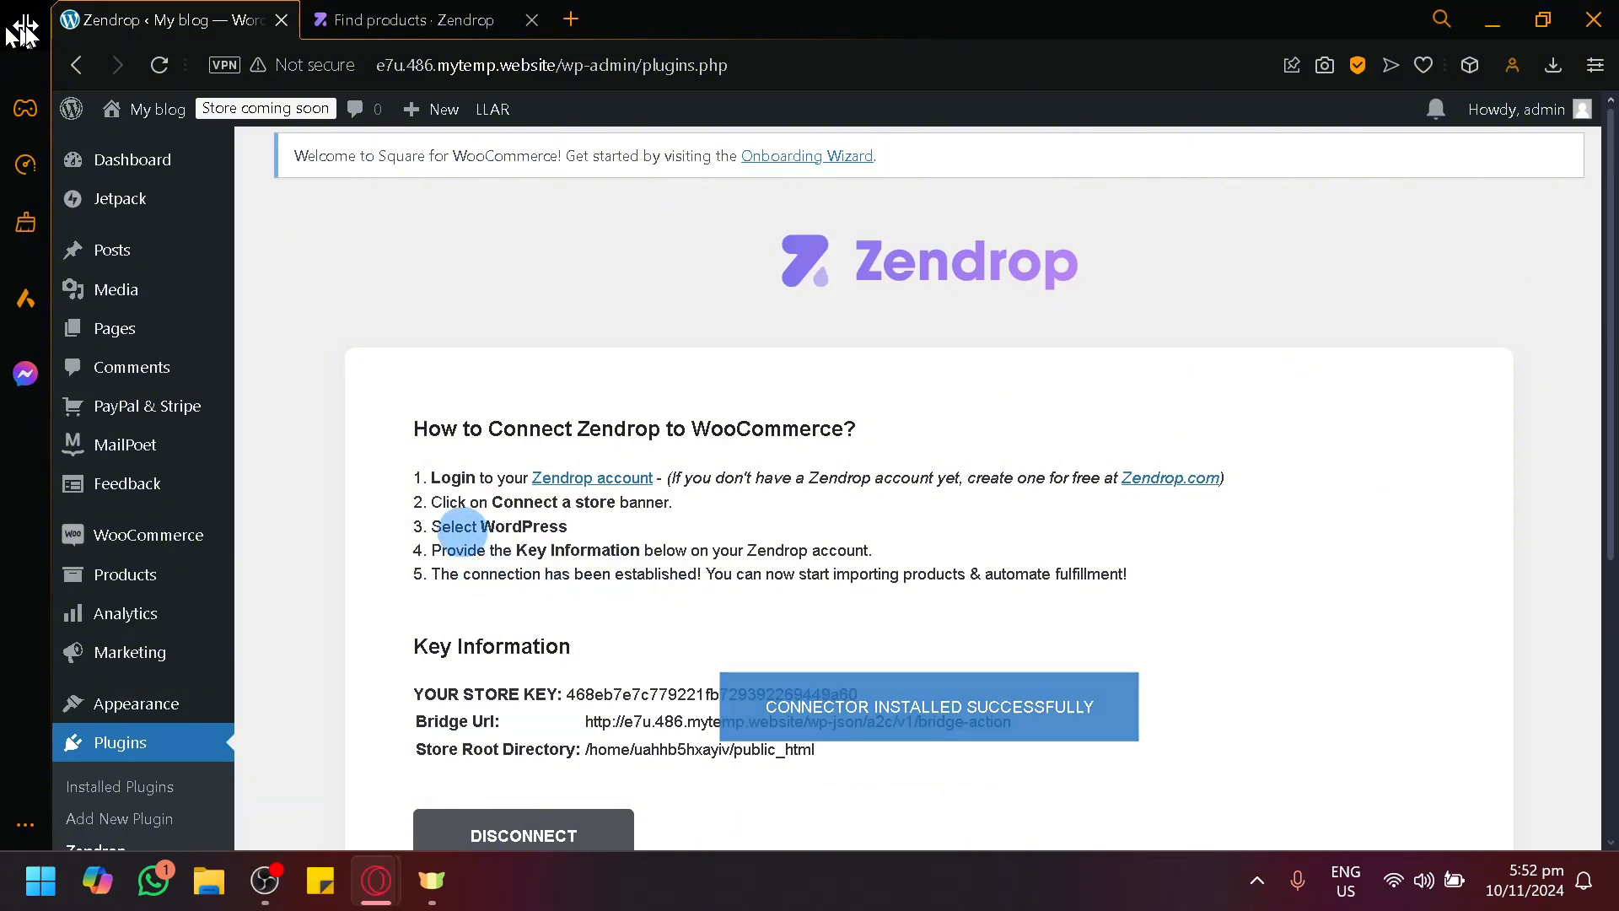
Step: Examine the WordPress selection instruction, the store key and the rest of the key information on the Zendrop plugin's page
drag(432, 503, 512, 526)
click(575, 527)
scroll(800, 607, down, 3)
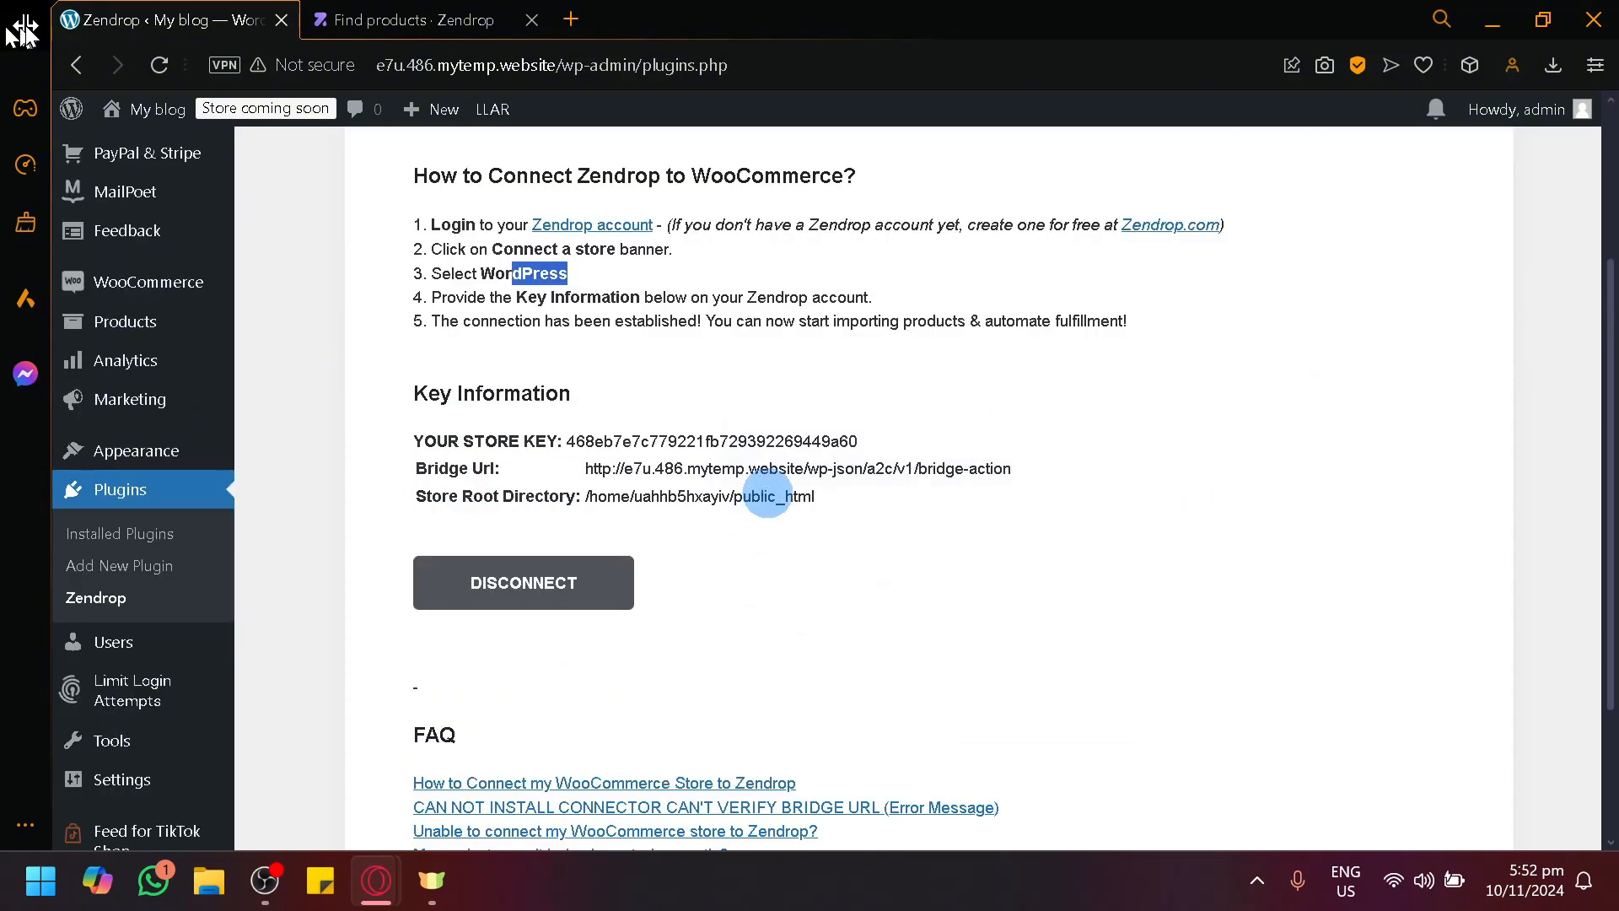
drag(565, 441, 857, 441)
click(944, 475)
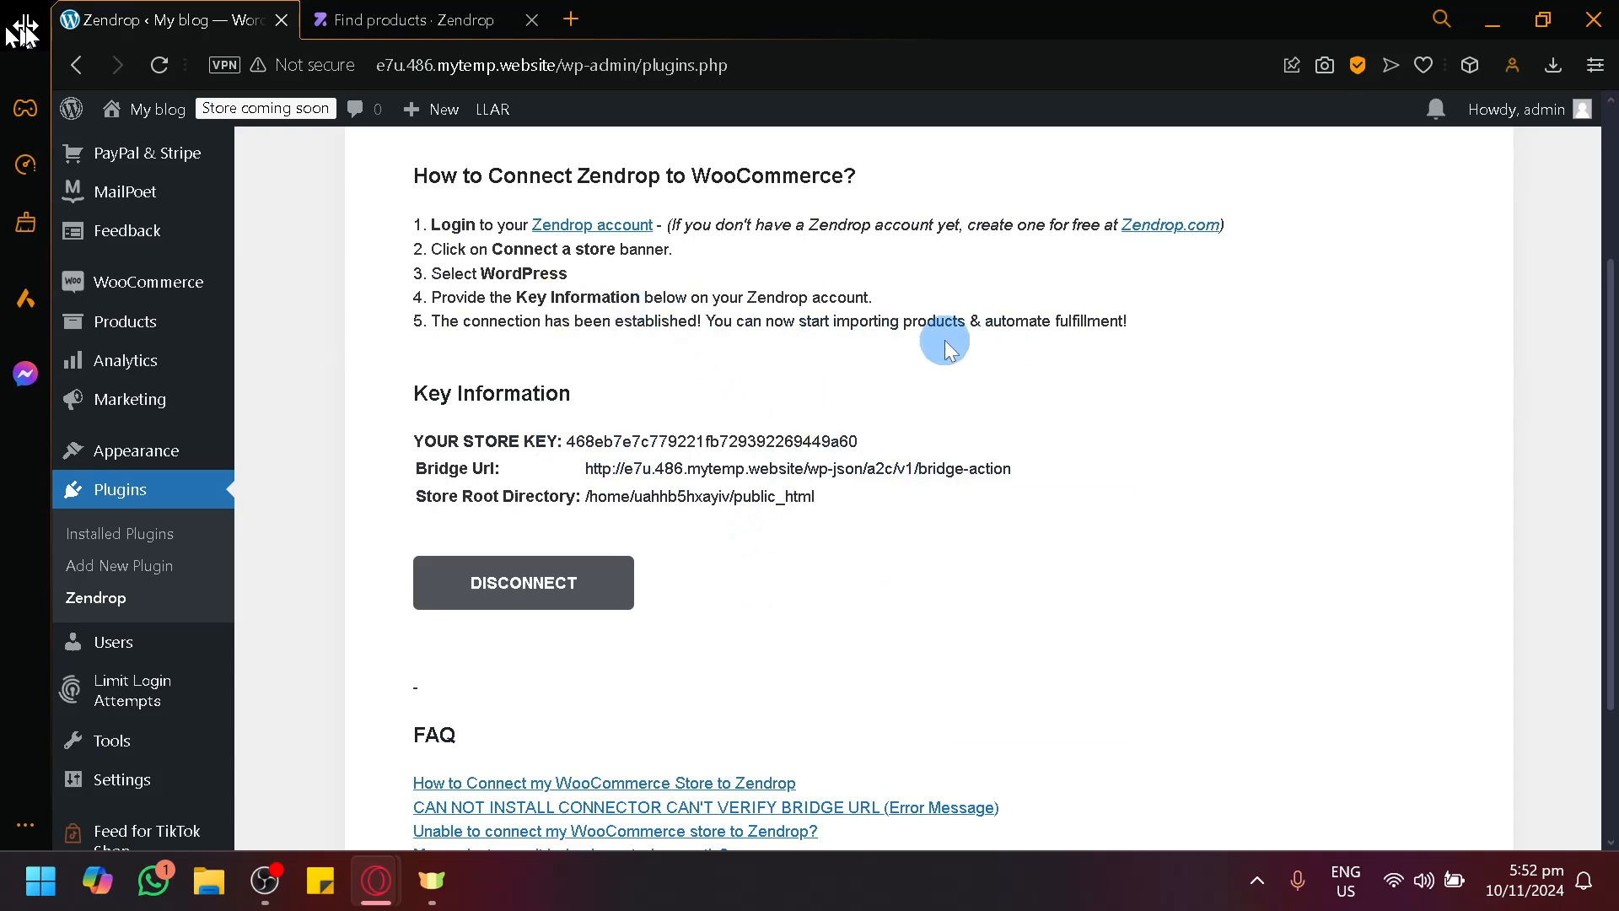
scroll(946, 347, down, 3)
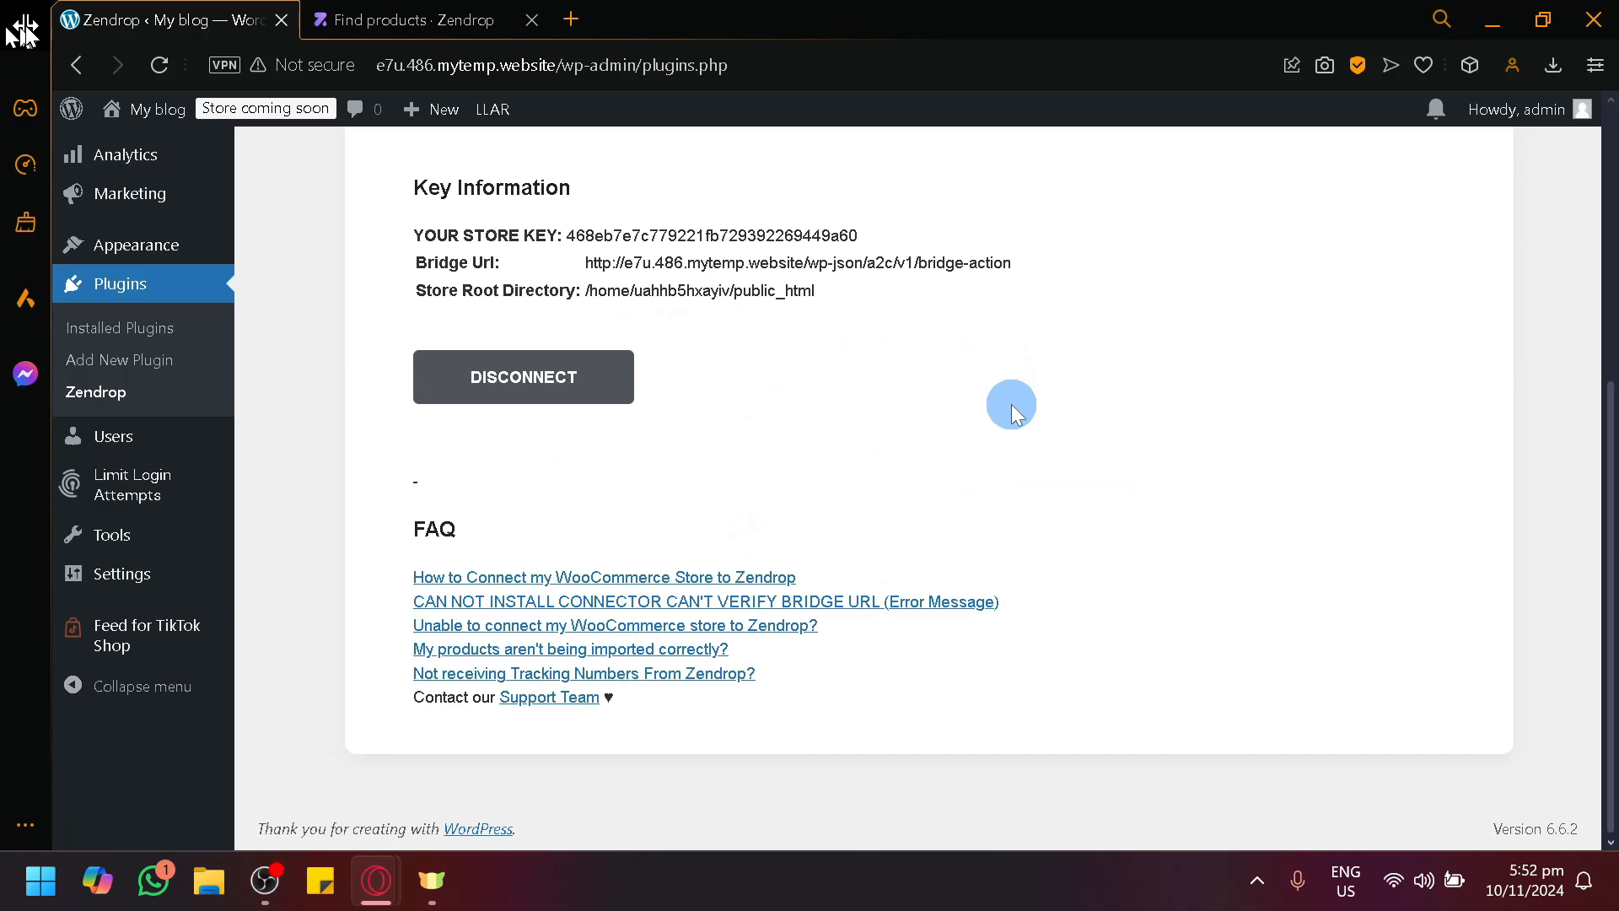
Step: Open the Support Team contact link below the Zendrop plugin's FAQ, and close the mail windows it launches
scroll(927, 427, up, 3)
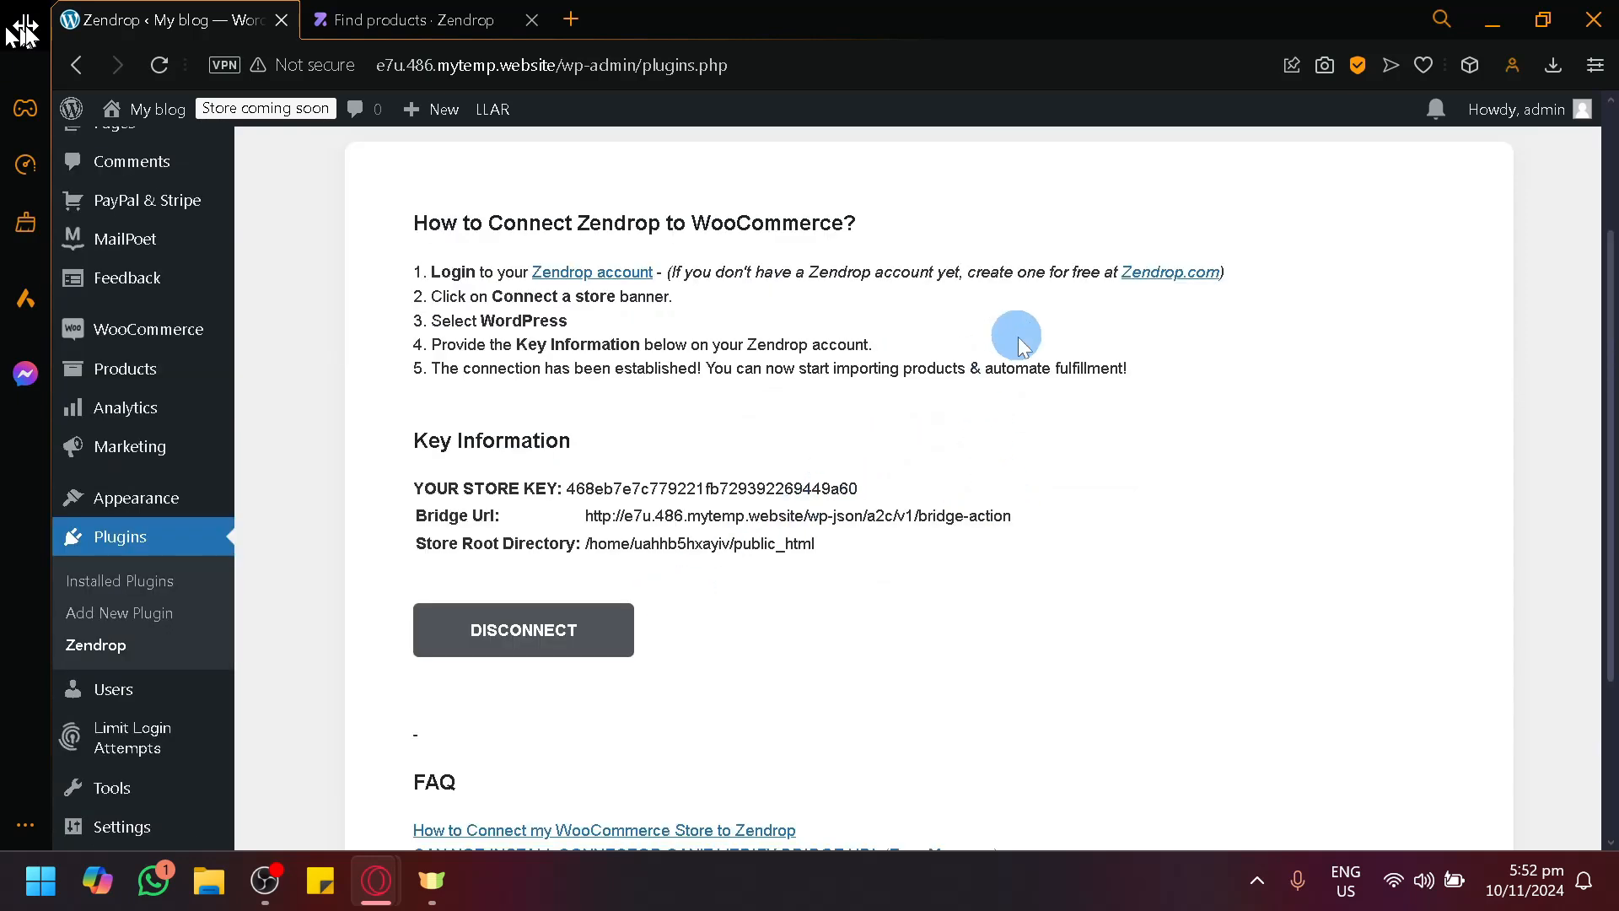
scroll(927, 430, down, 3)
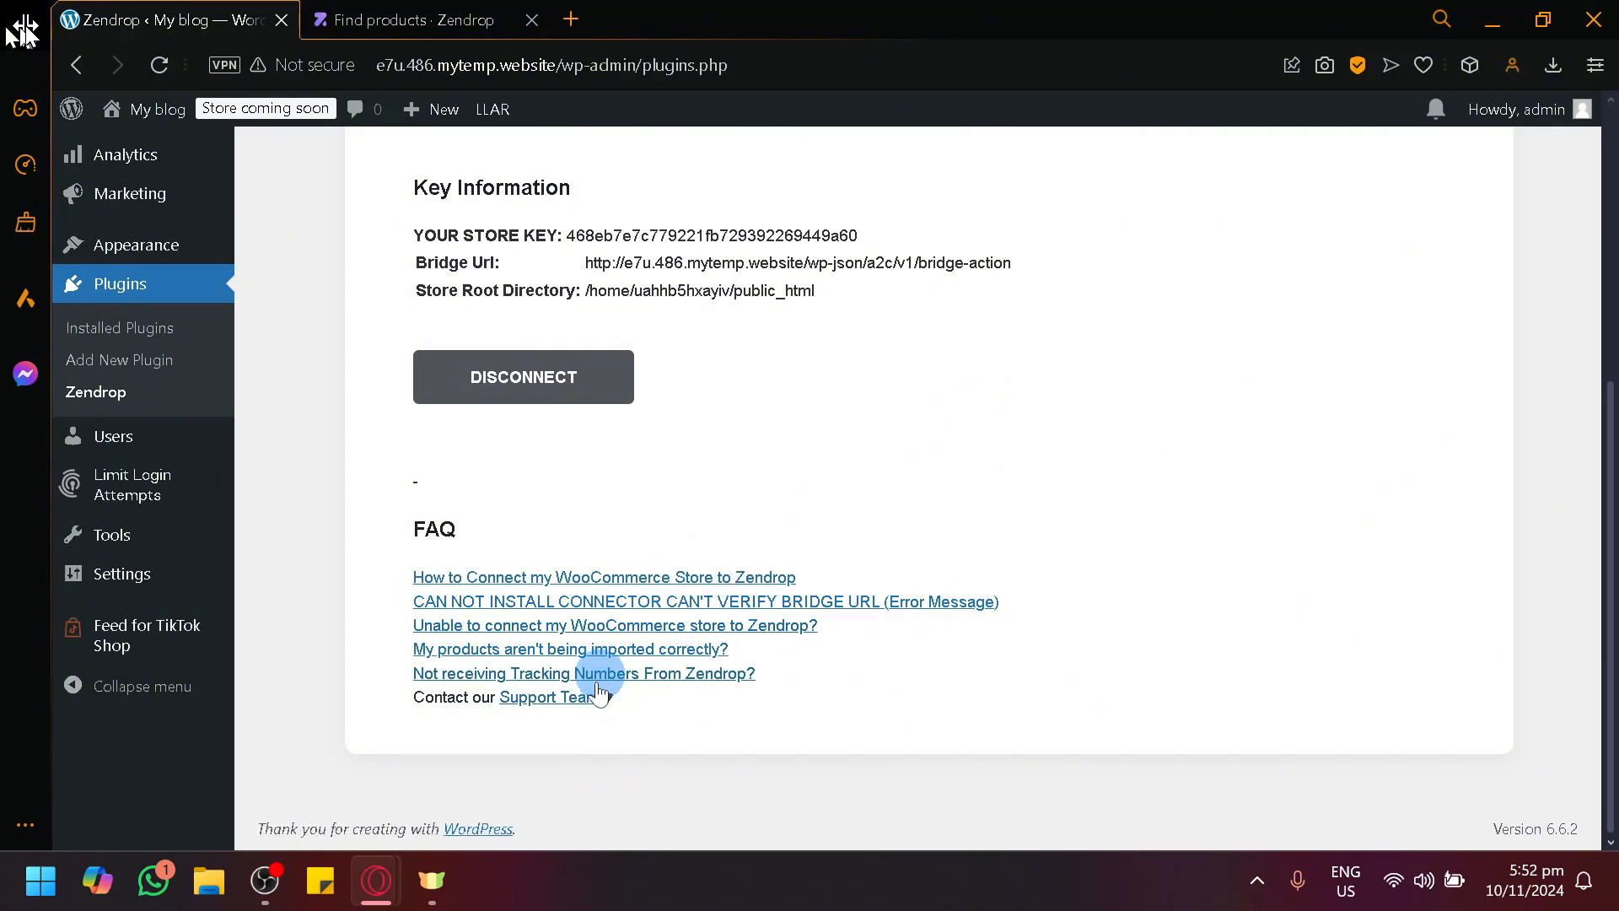
click(544, 700)
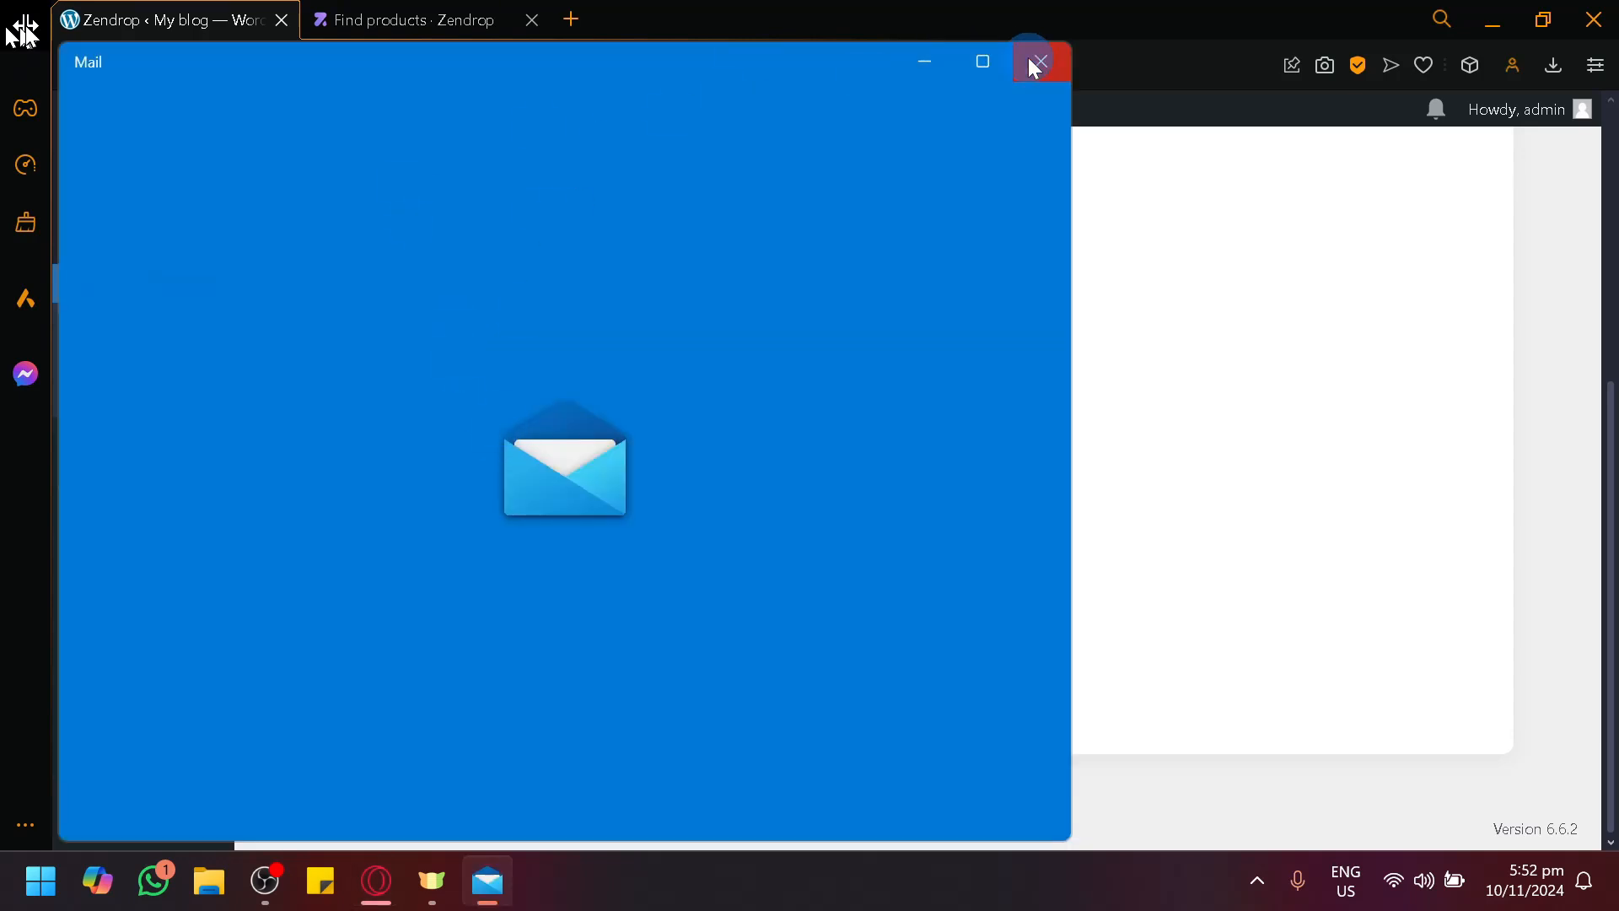
click(1035, 64)
click(1008, 396)
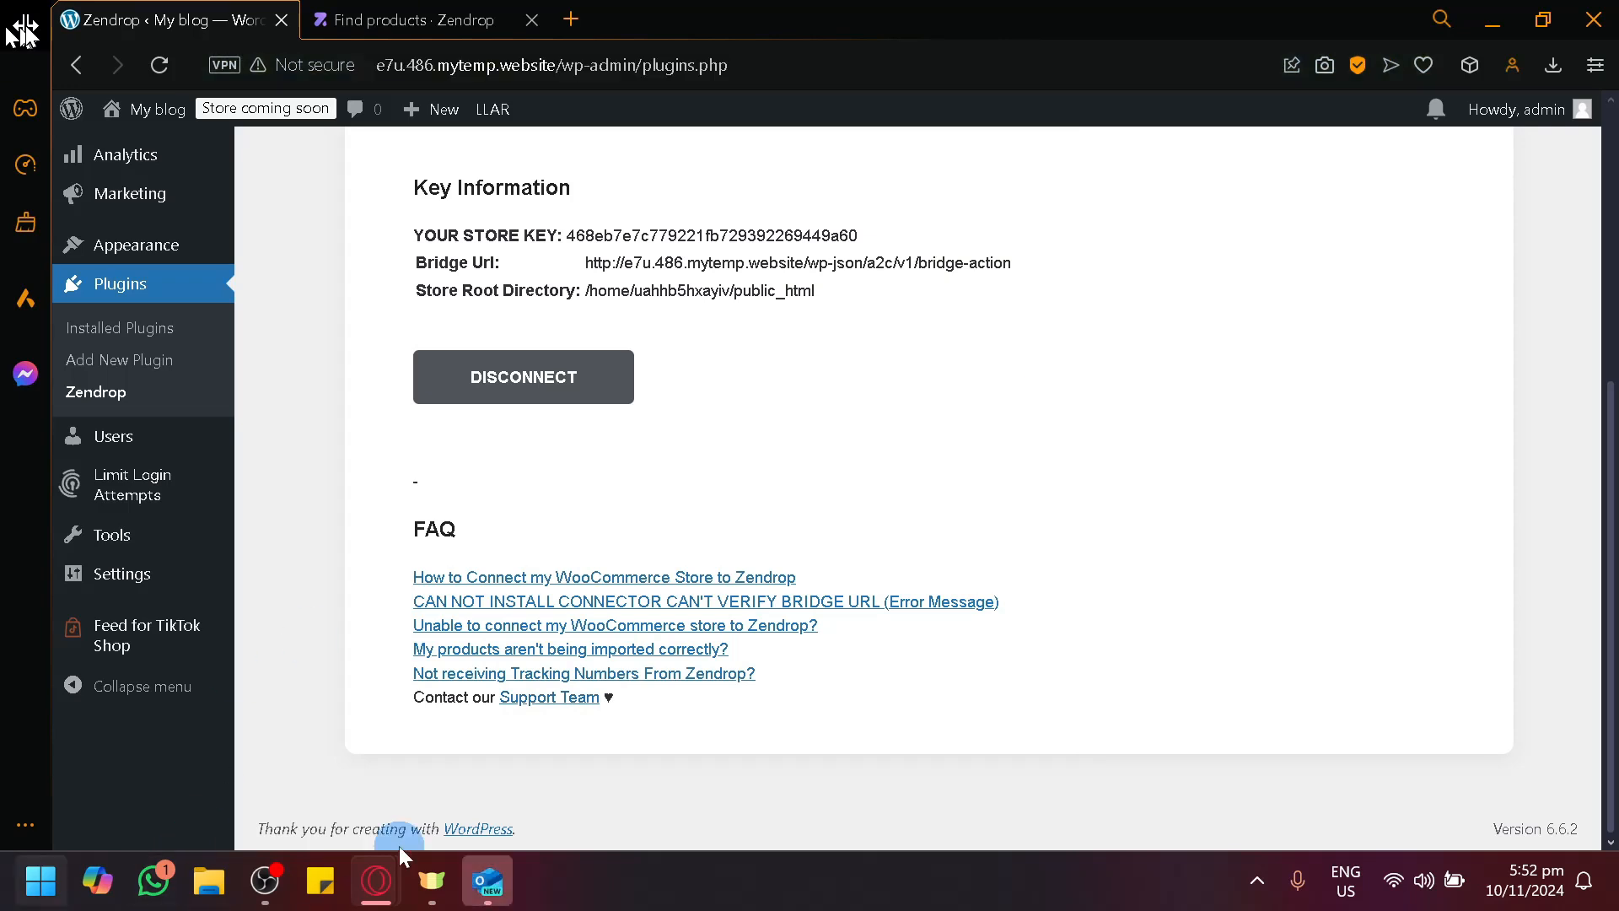
mouse_move(476, 901)
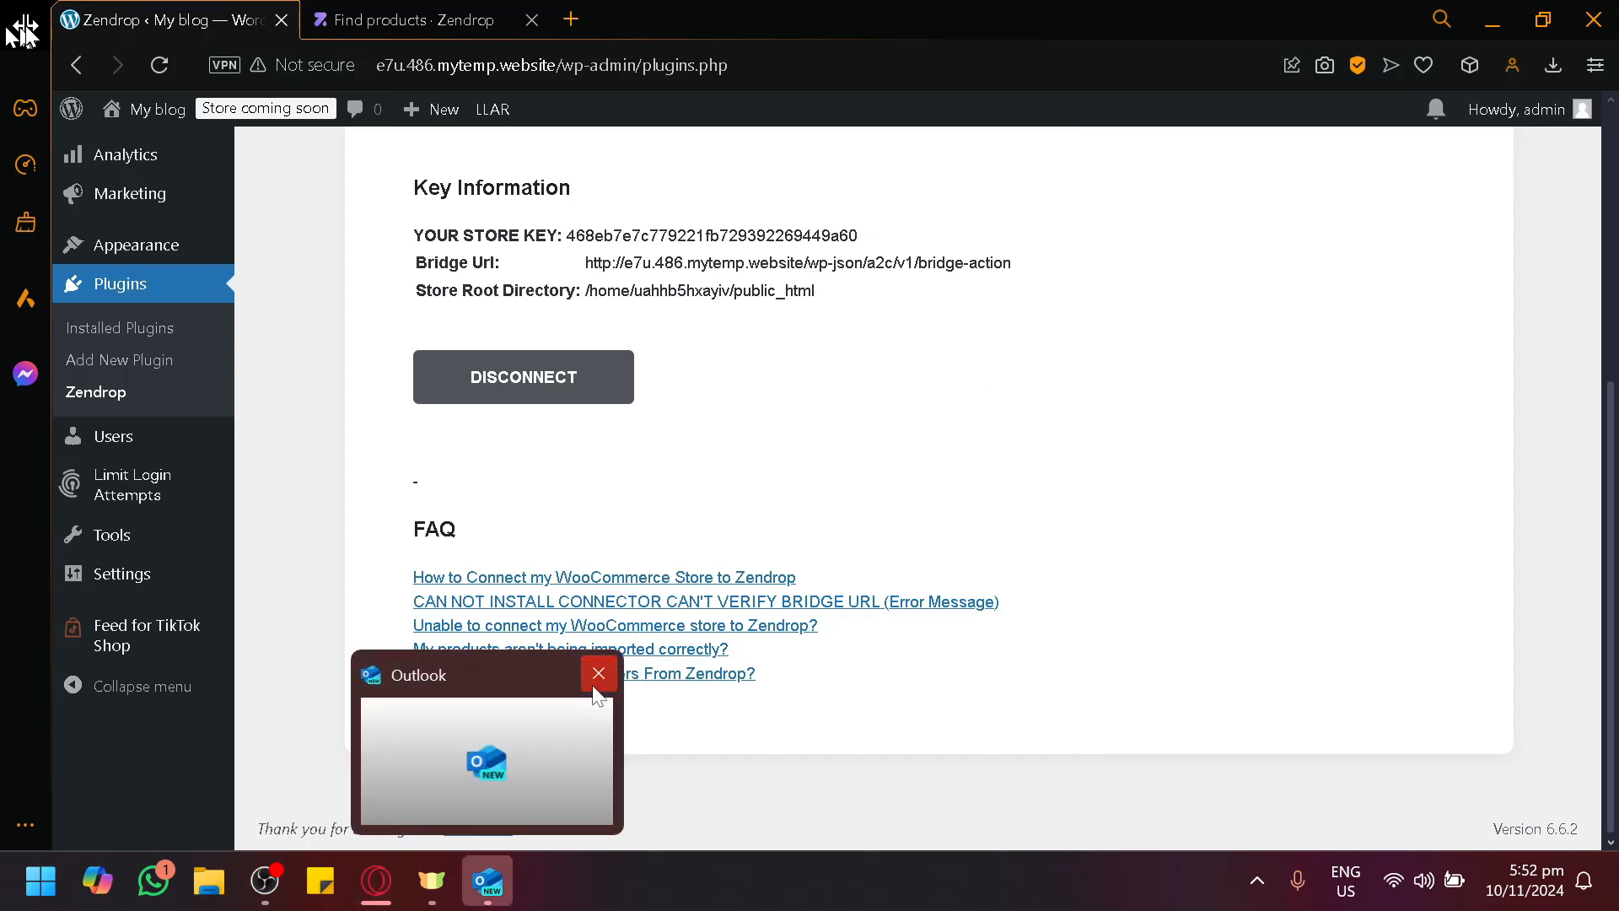
click(599, 673)
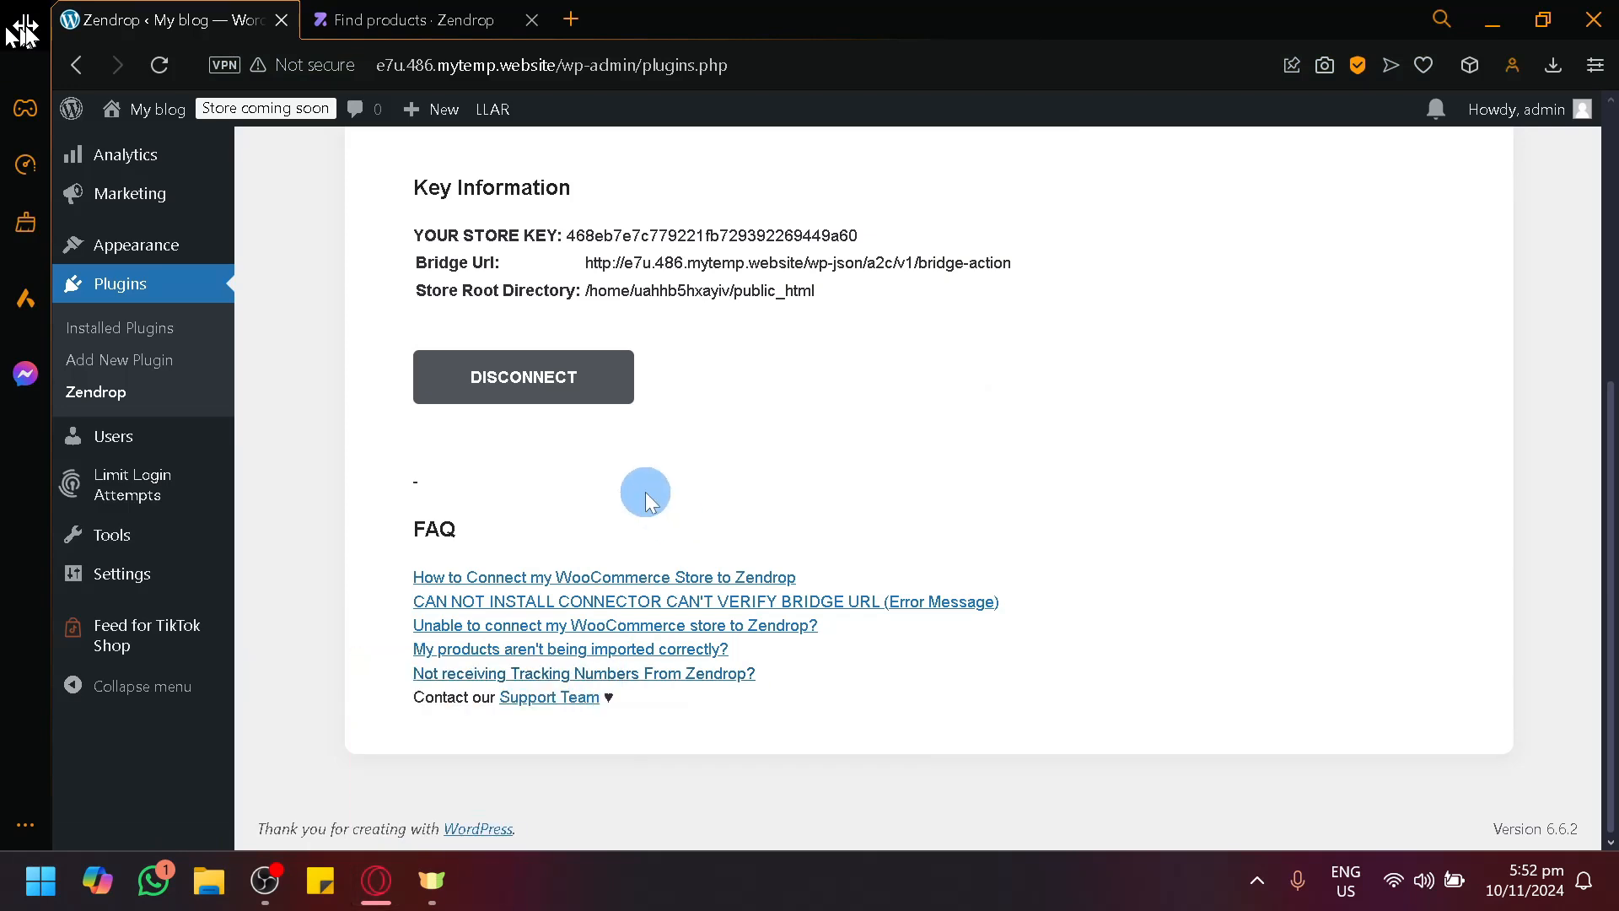
Step: Open the FAQ article "How to Connect my WooCommerce Store to Zendrop" in a new tab, view it and close it
right_click(685, 575)
click(817, 218)
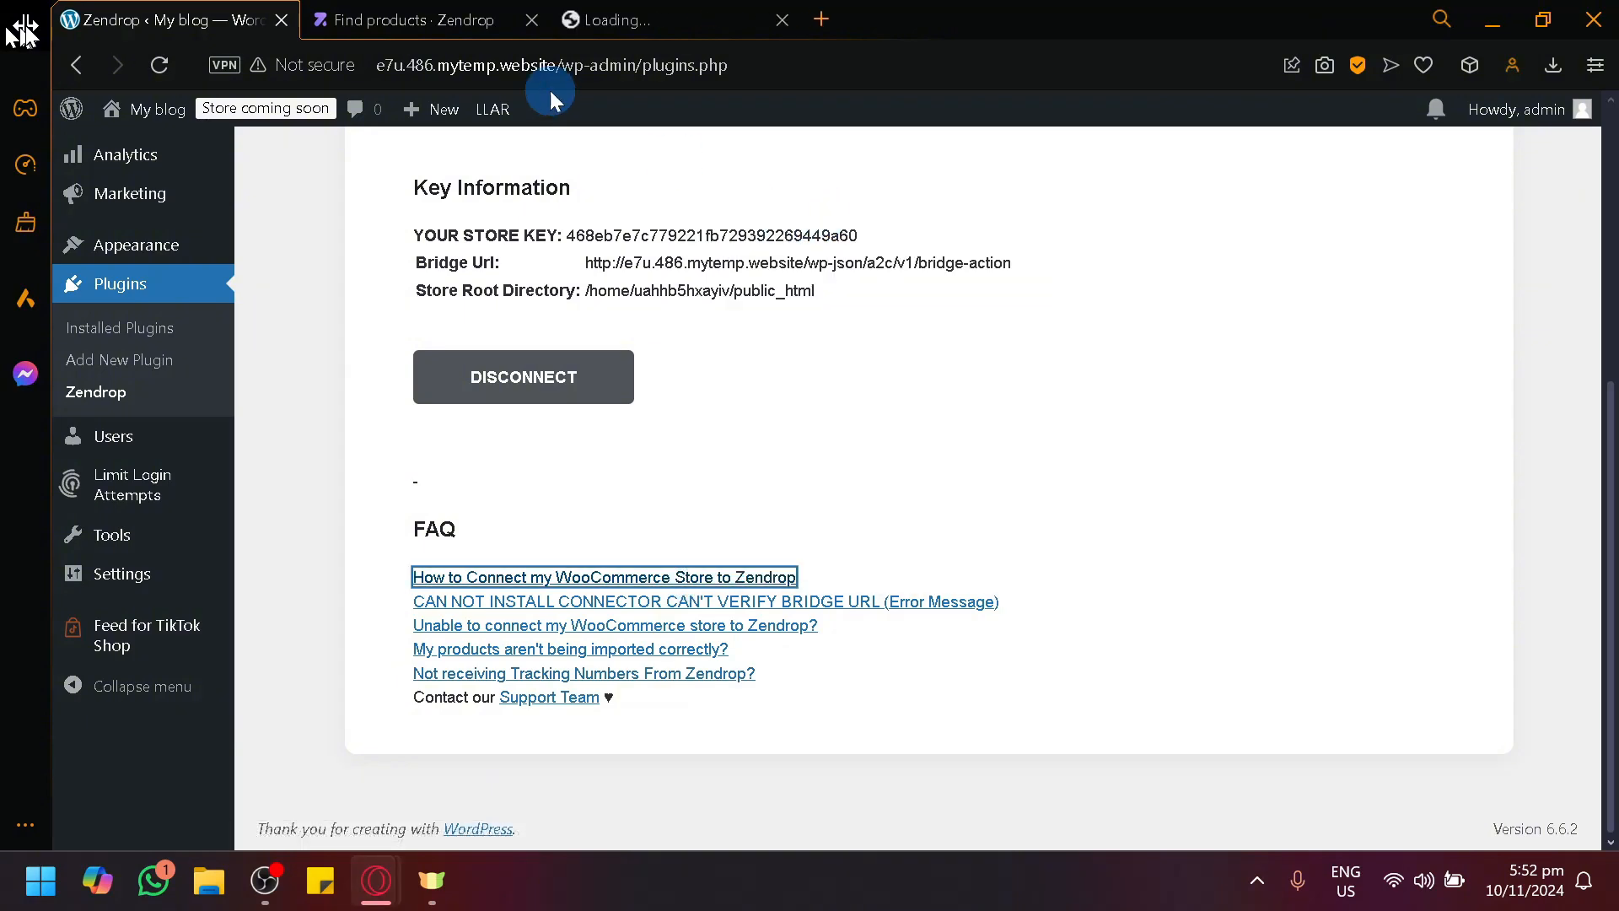
click(667, 20)
click(55, 10)
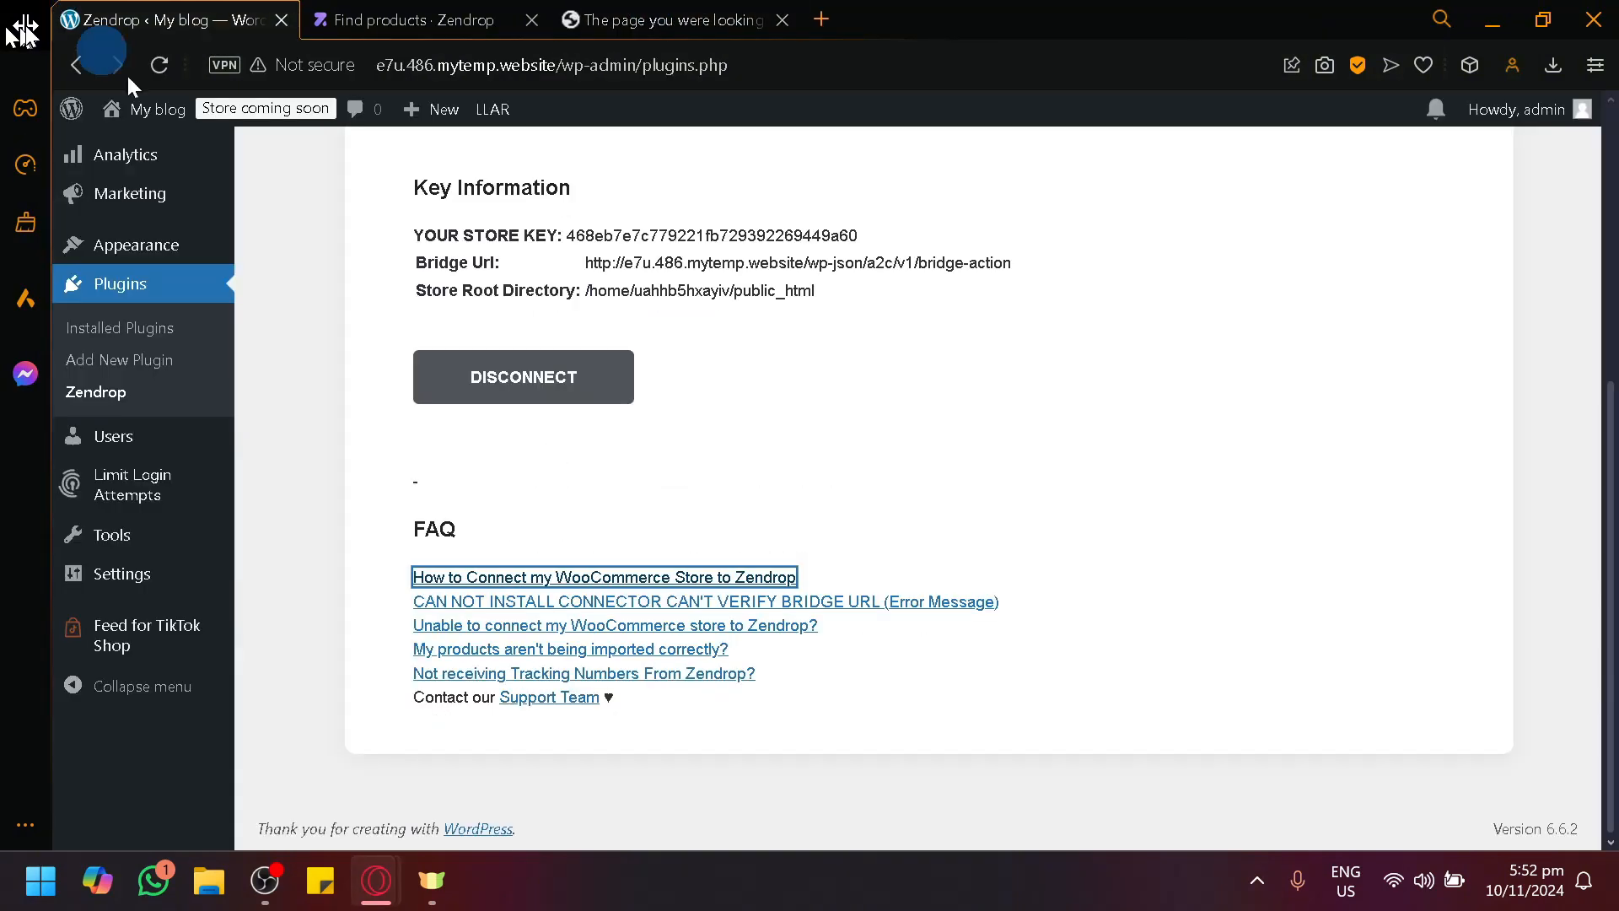
click(702, 9)
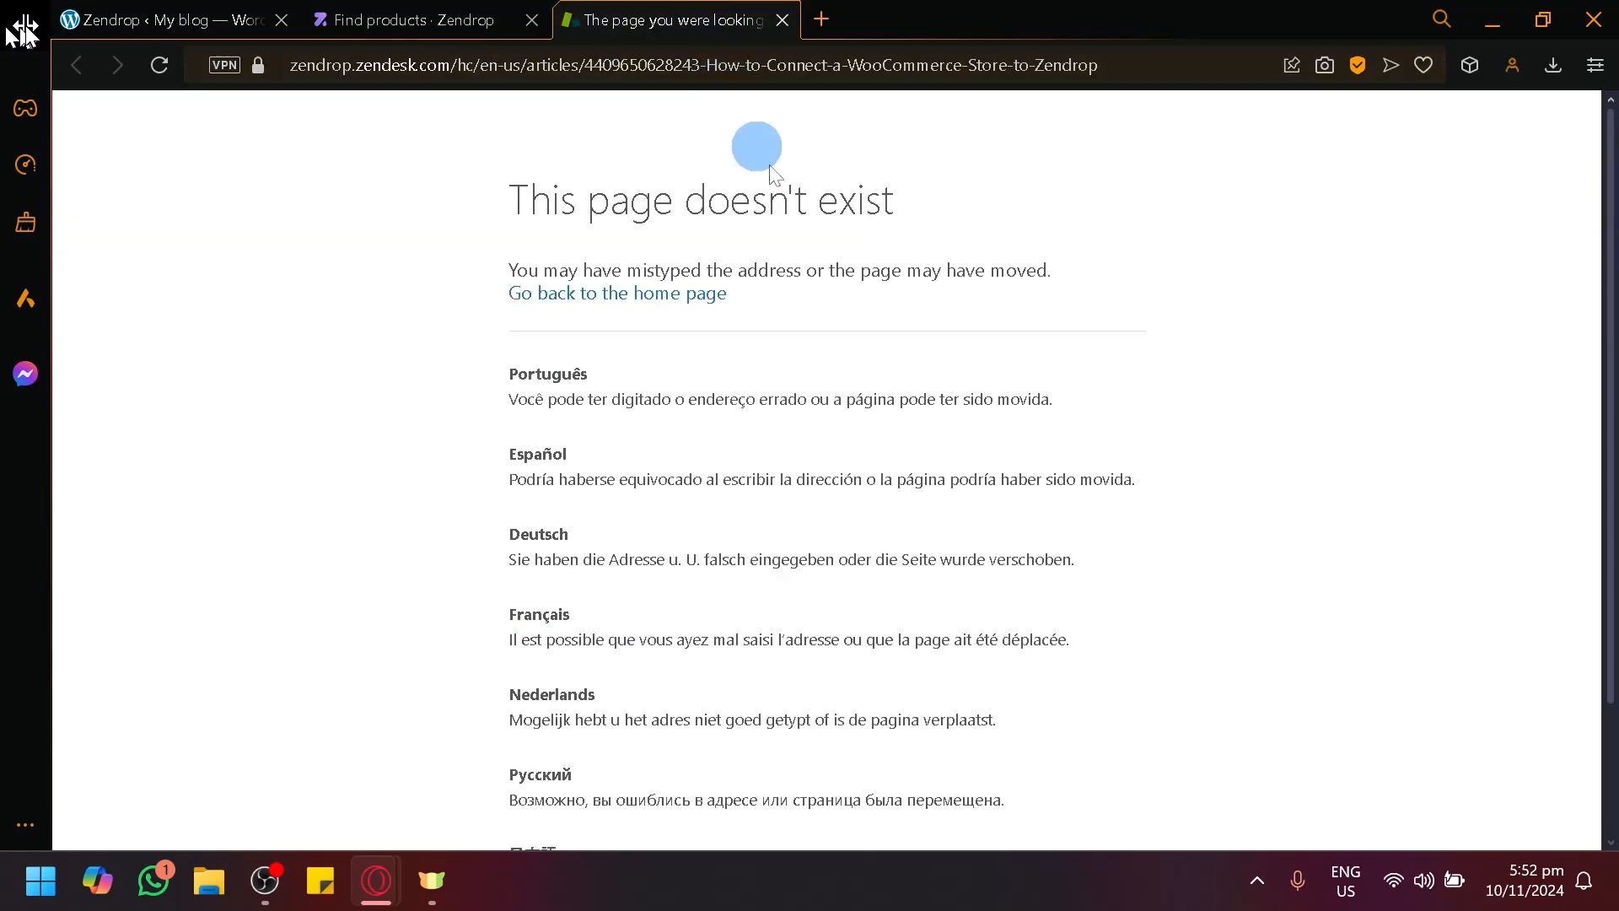
click(782, 19)
Step: Browse the New Arrivals on Zendrop's Find Products page, and view the Import List instructions under My Products
scroll(578, 523, down, 6)
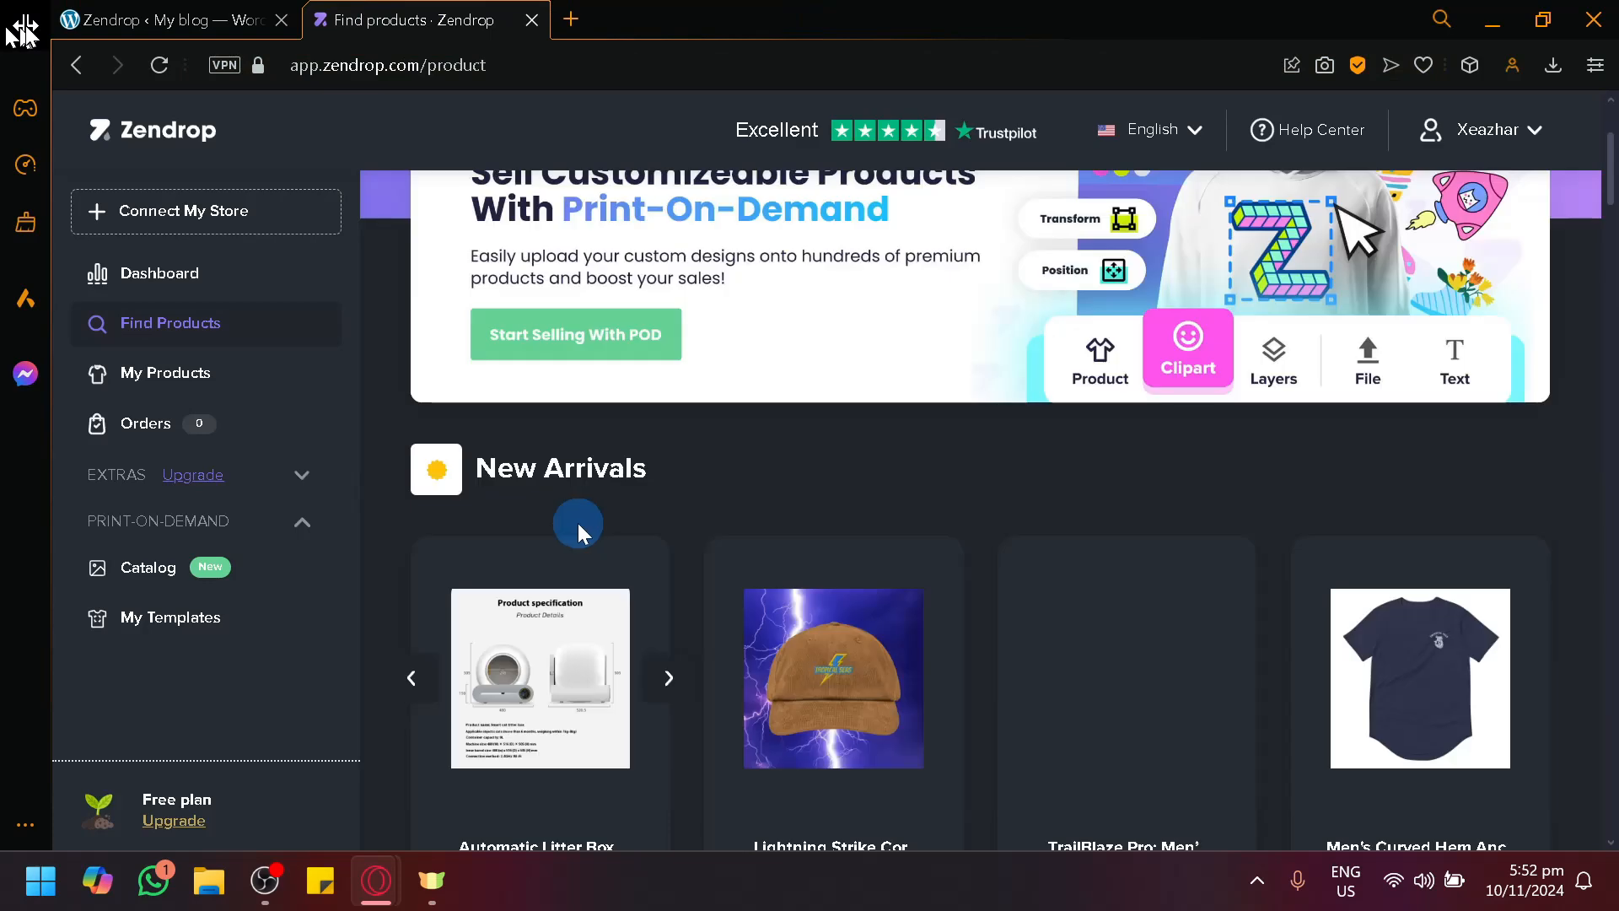
mouse_move(839, 549)
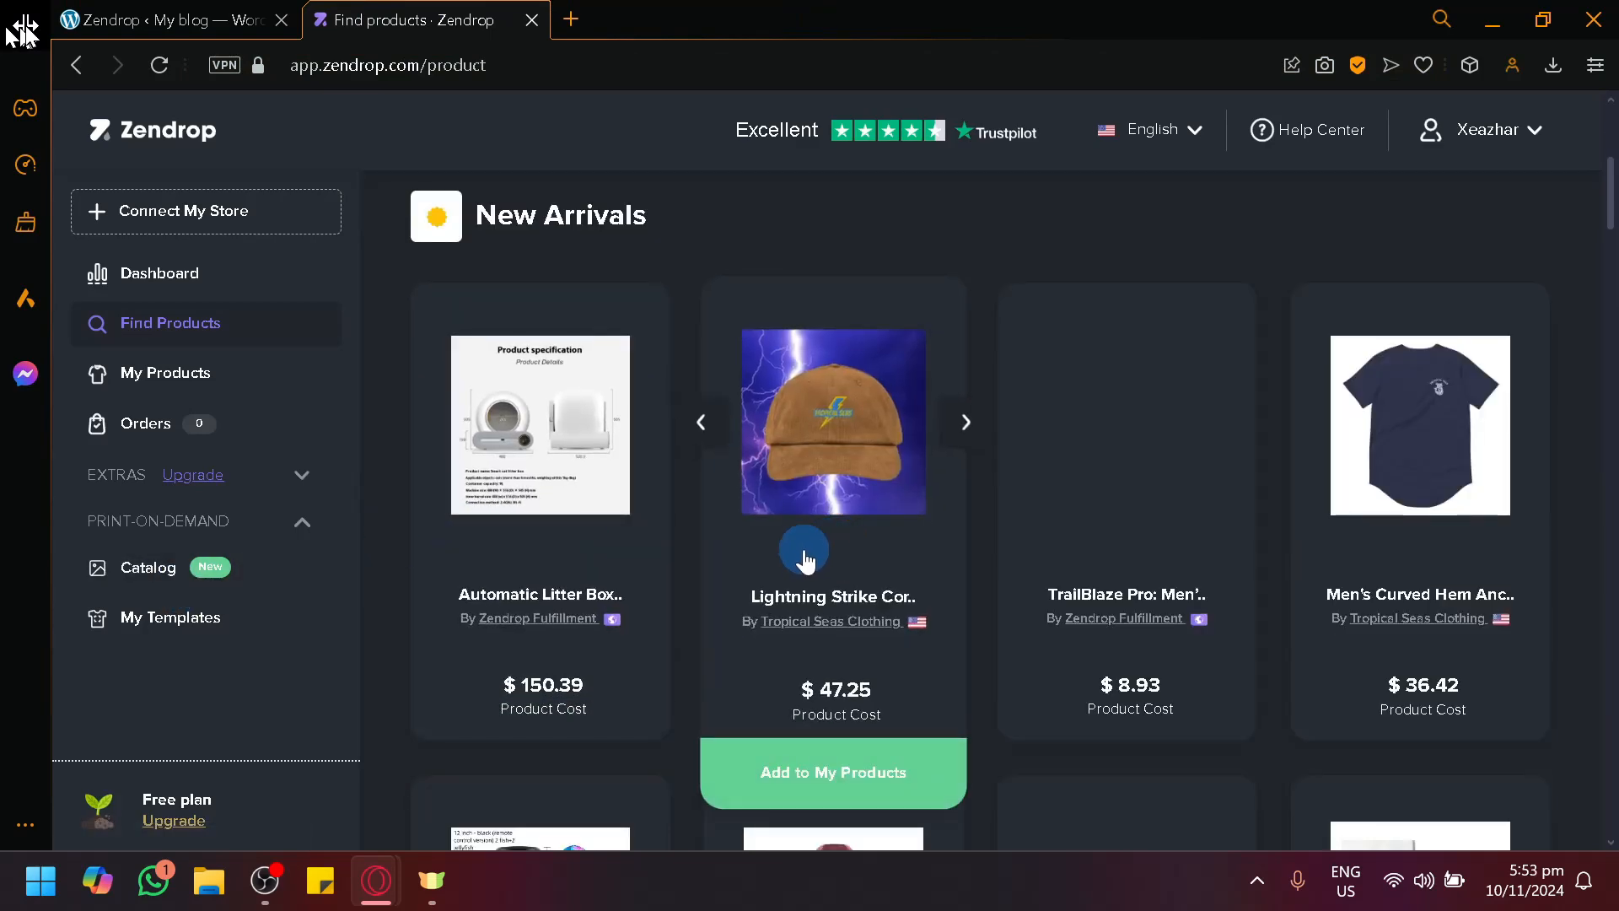
scroll(784, 552, down, 11)
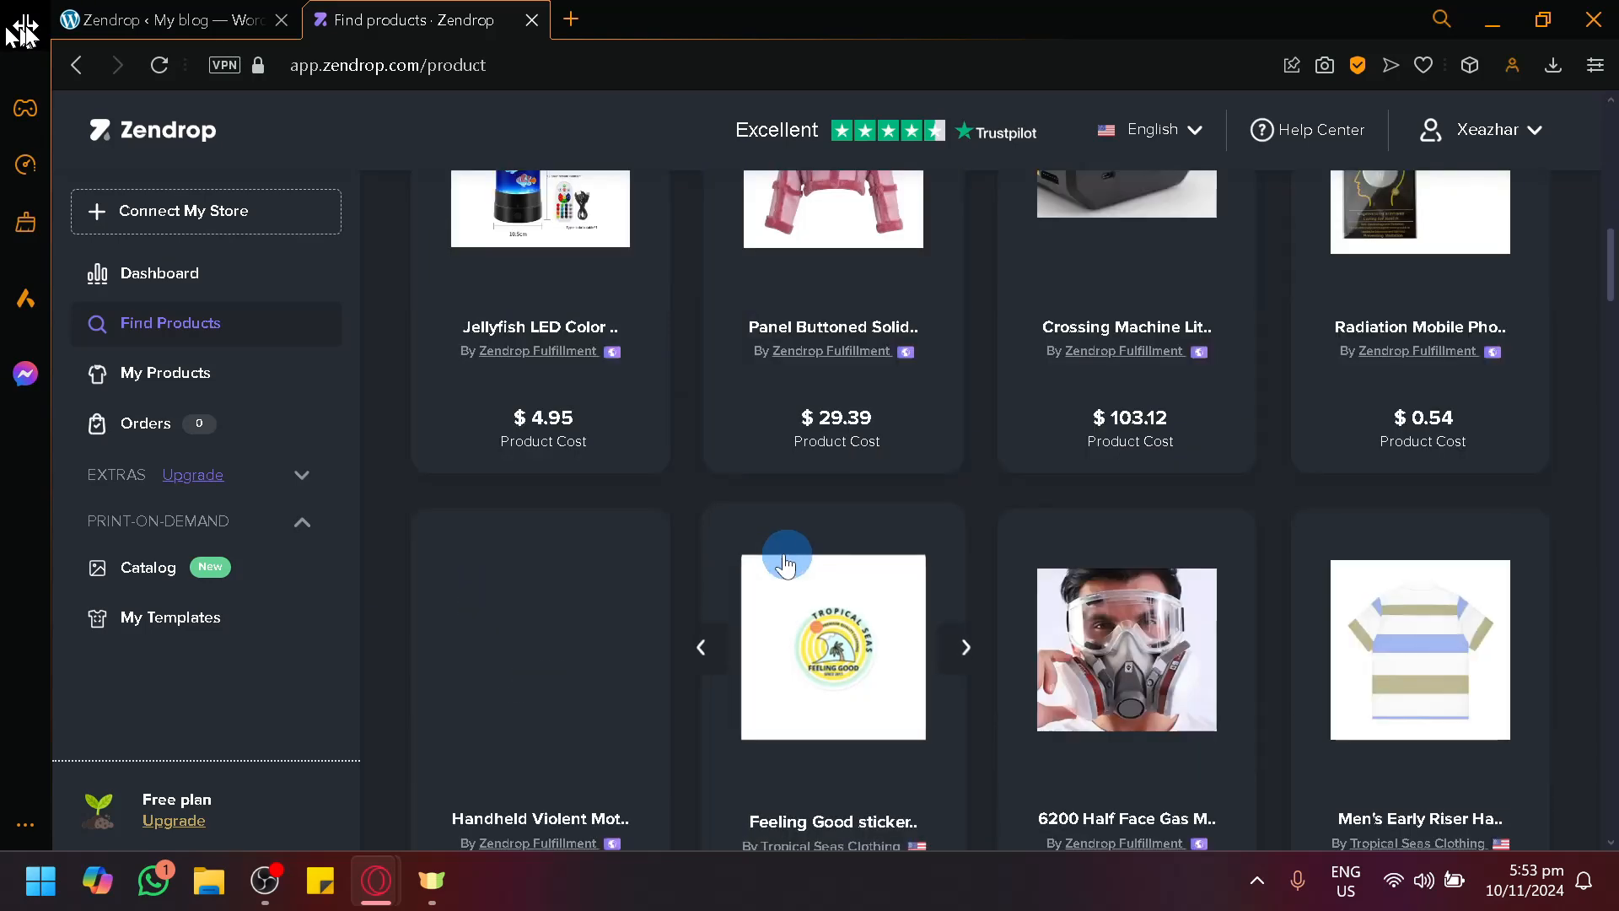
scroll(751, 549, up, 11)
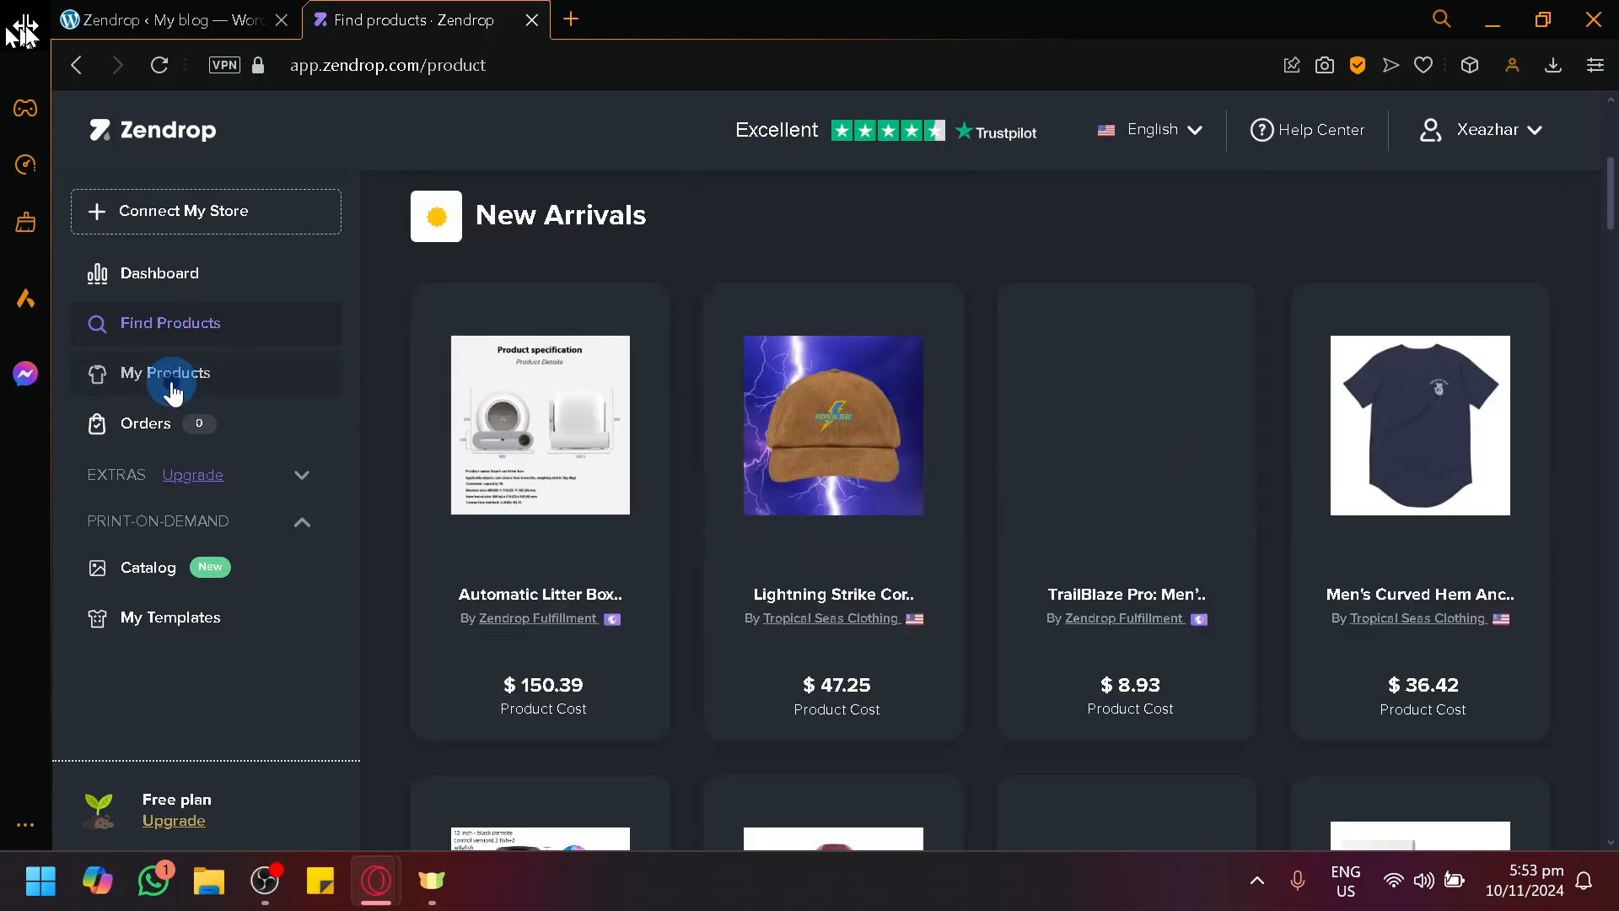
click(173, 390)
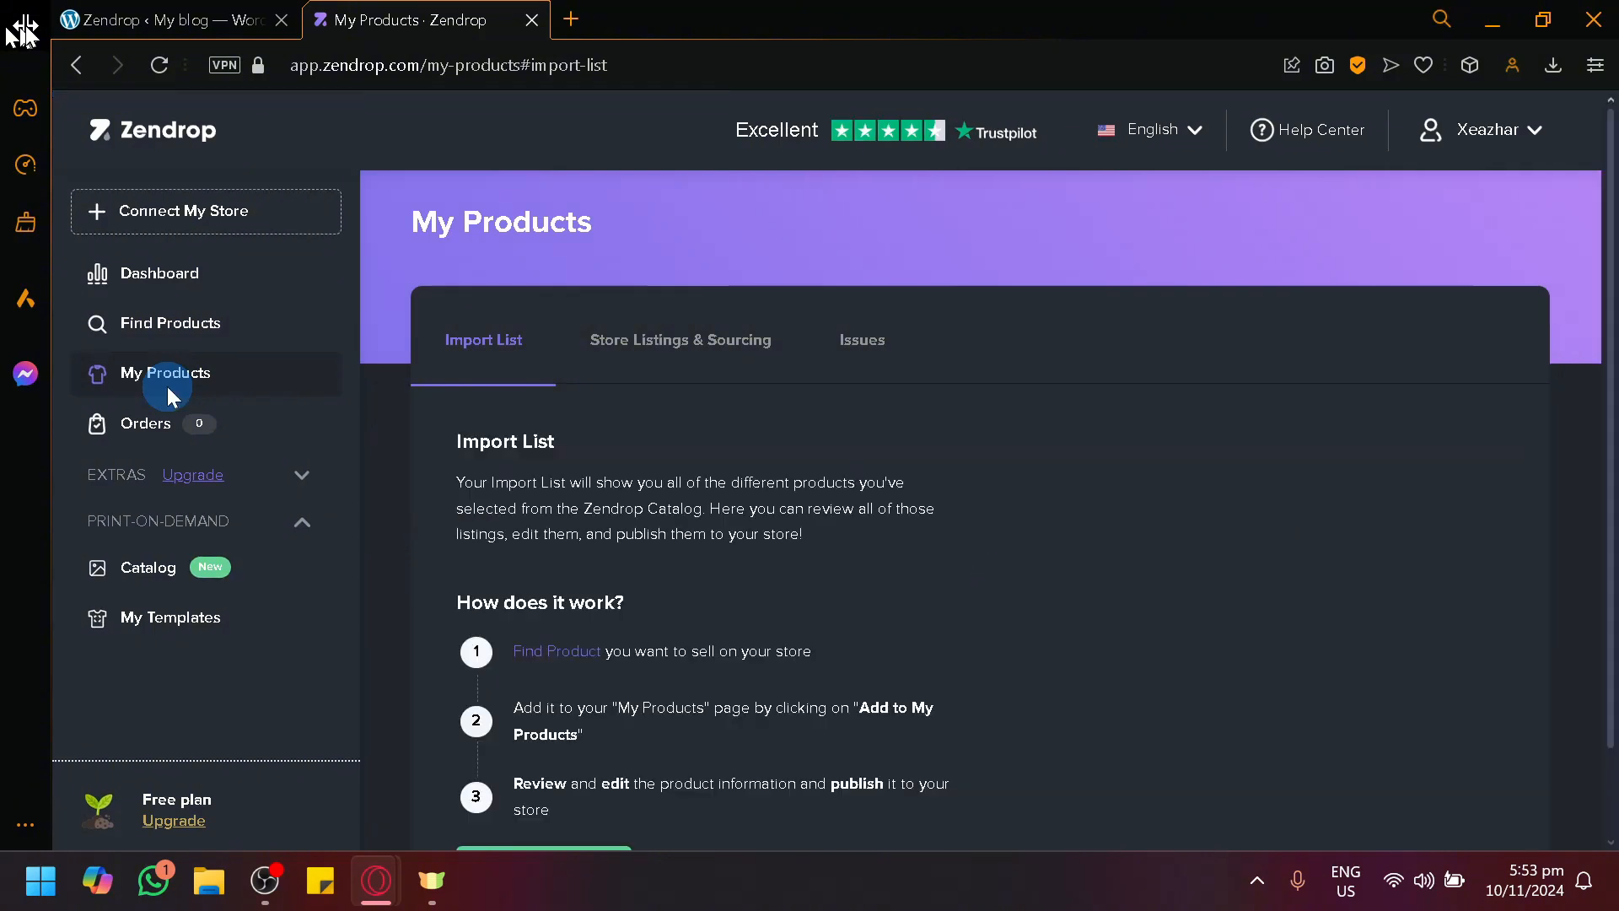
scroll(645, 472, down, 1)
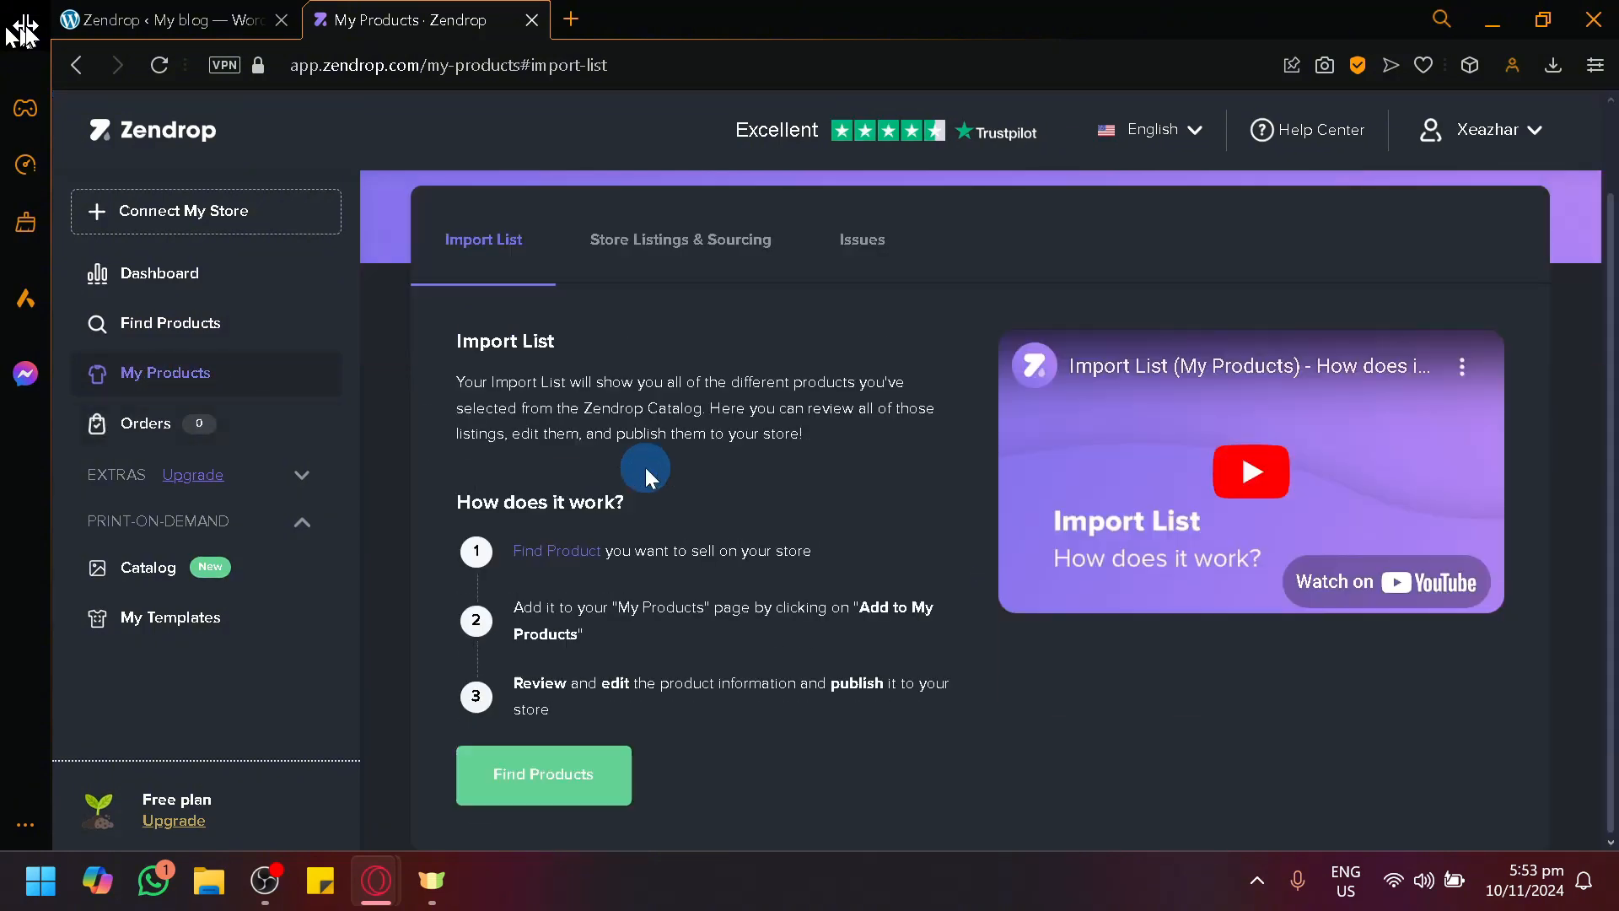
Step: Open Zendrop's Orders page, check the WordPress plugin page once more, and return to the orders
click(215, 431)
click(902, 499)
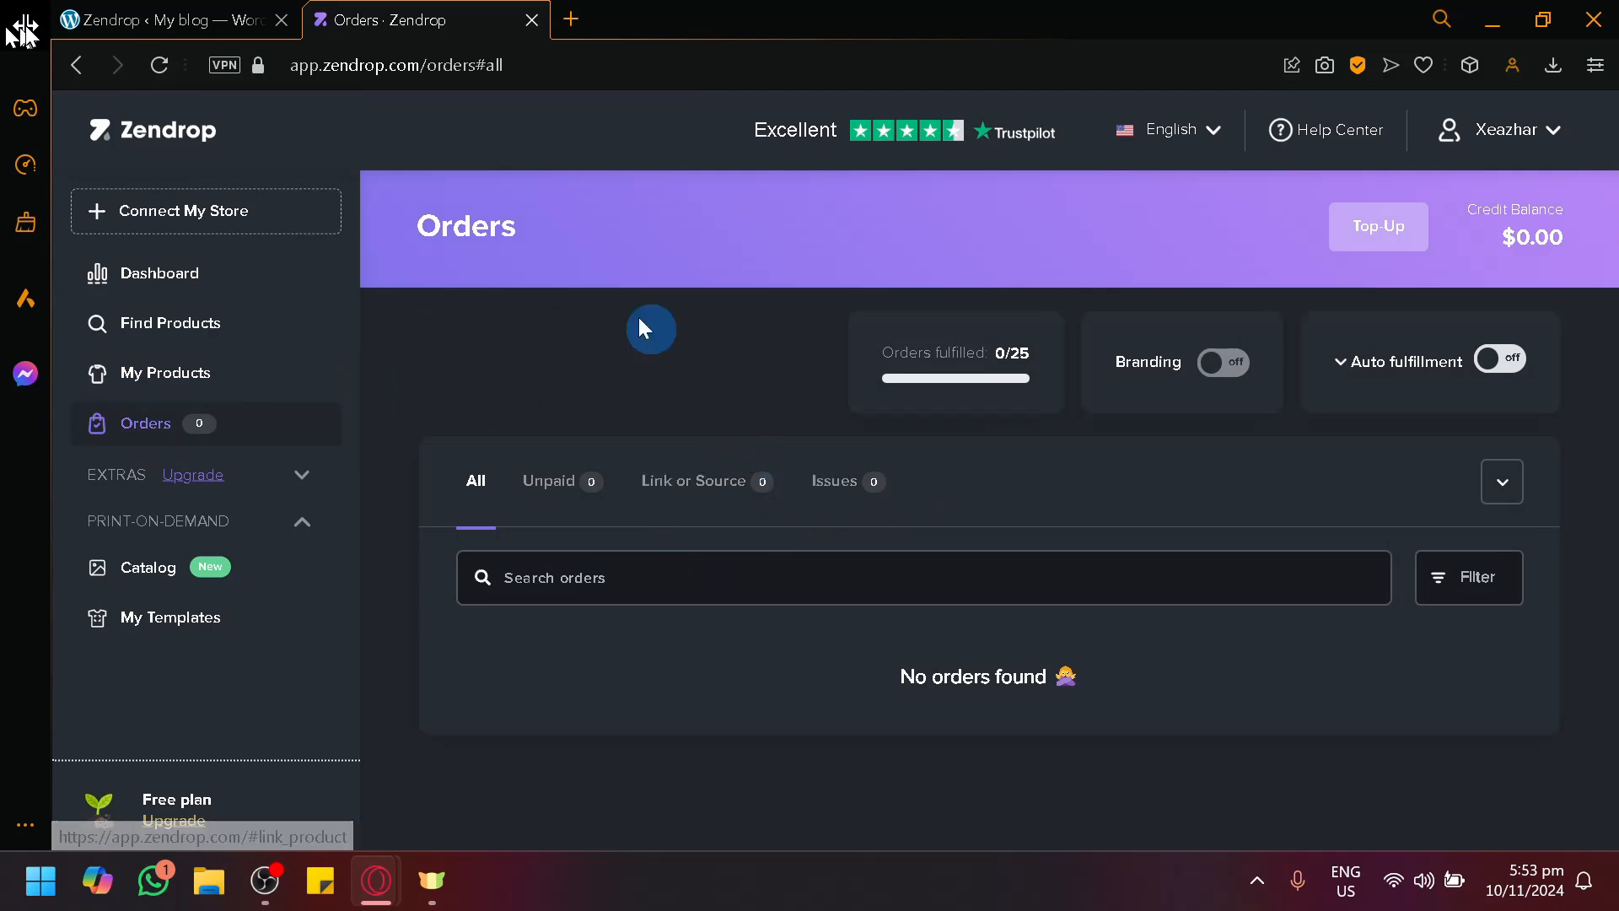
click(164, 20)
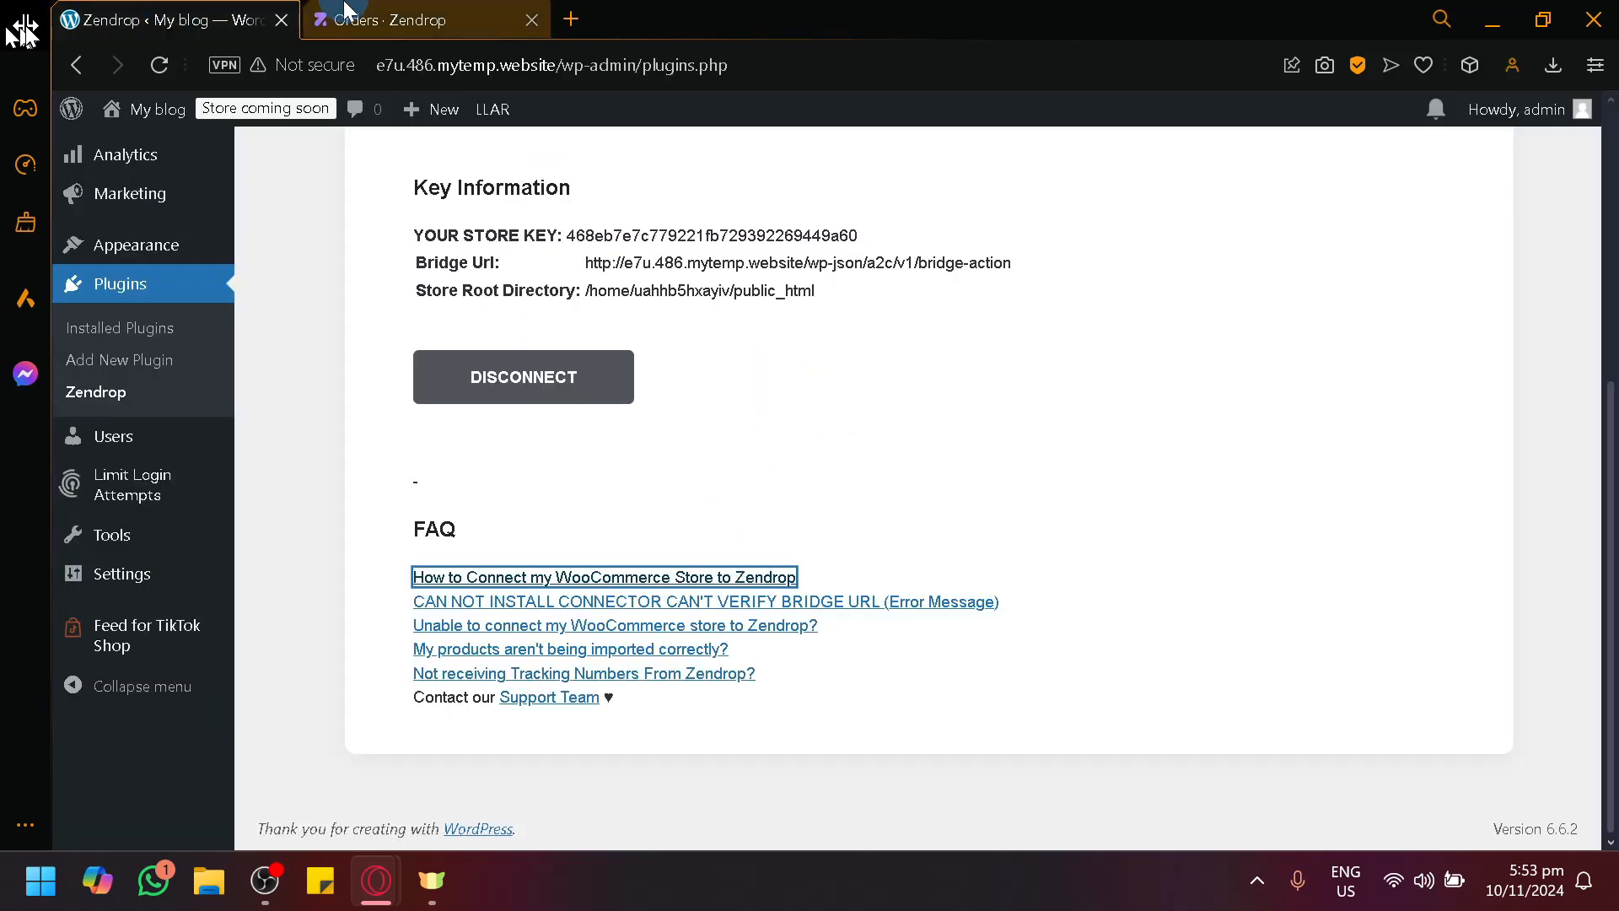
click(399, 12)
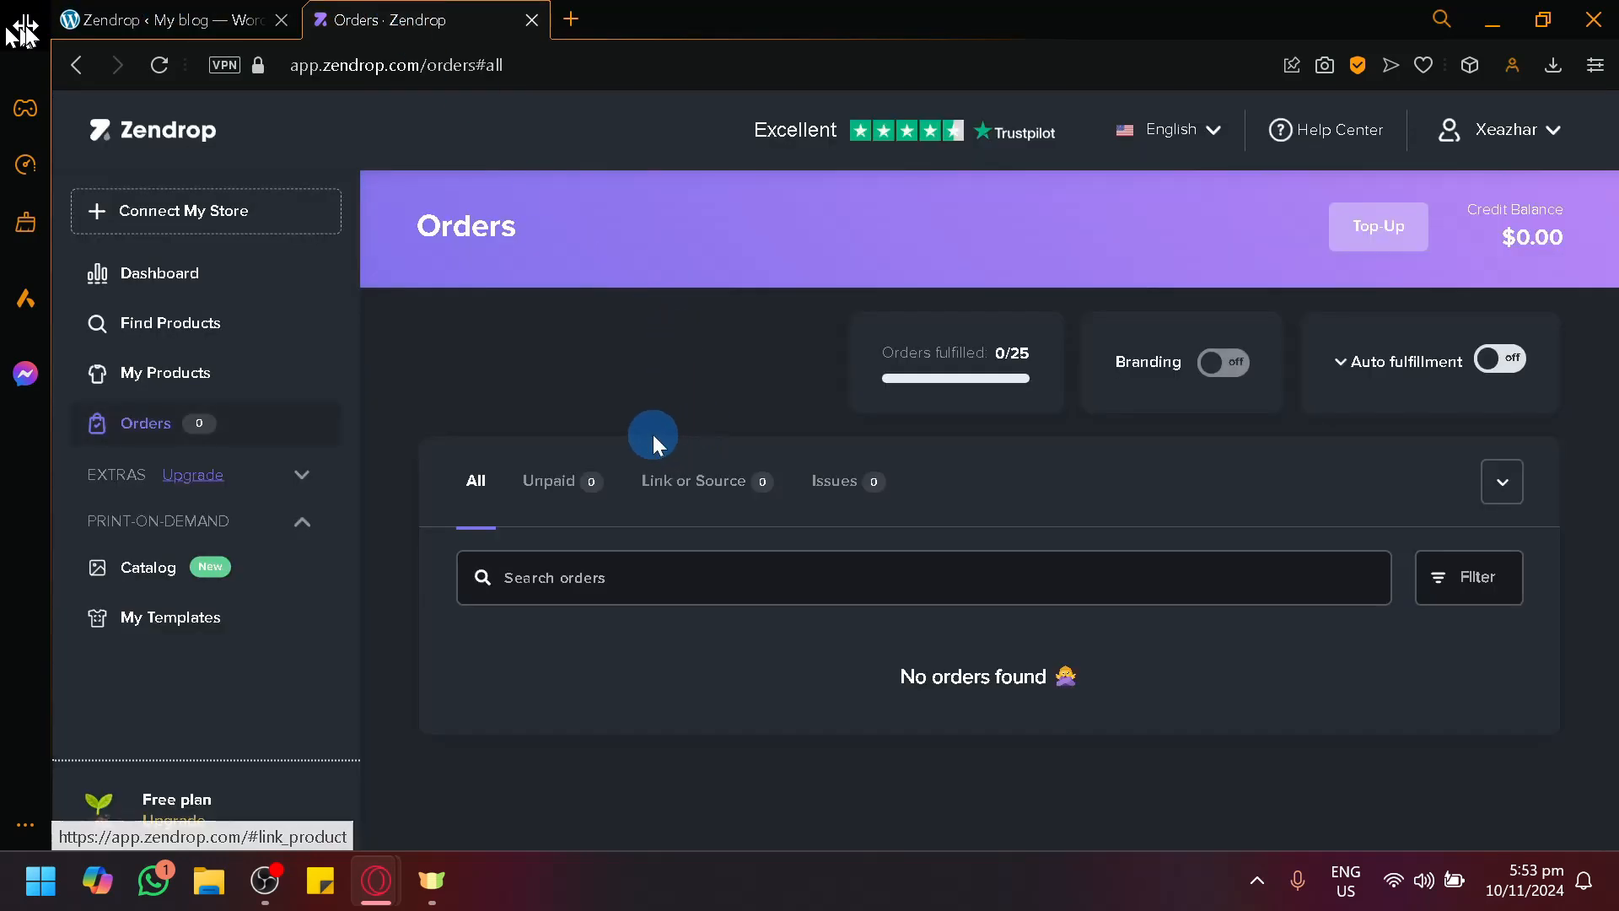